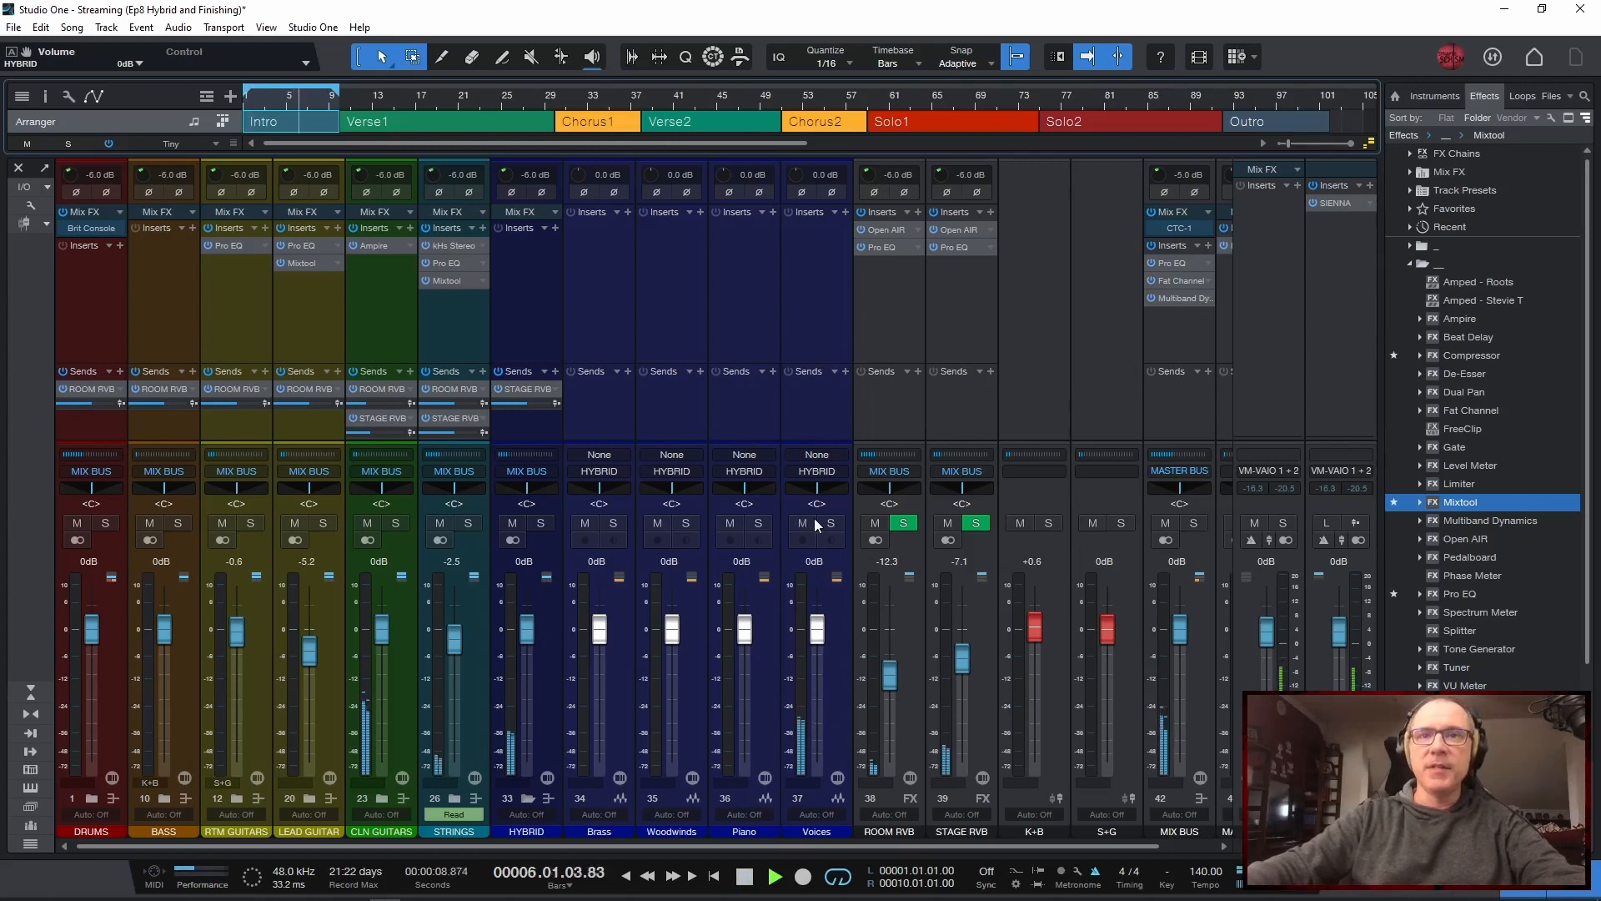
# Audition the Voices channel in solo and lower its level to -2.4 dB against the full mix
pyautogui.click(831, 523)
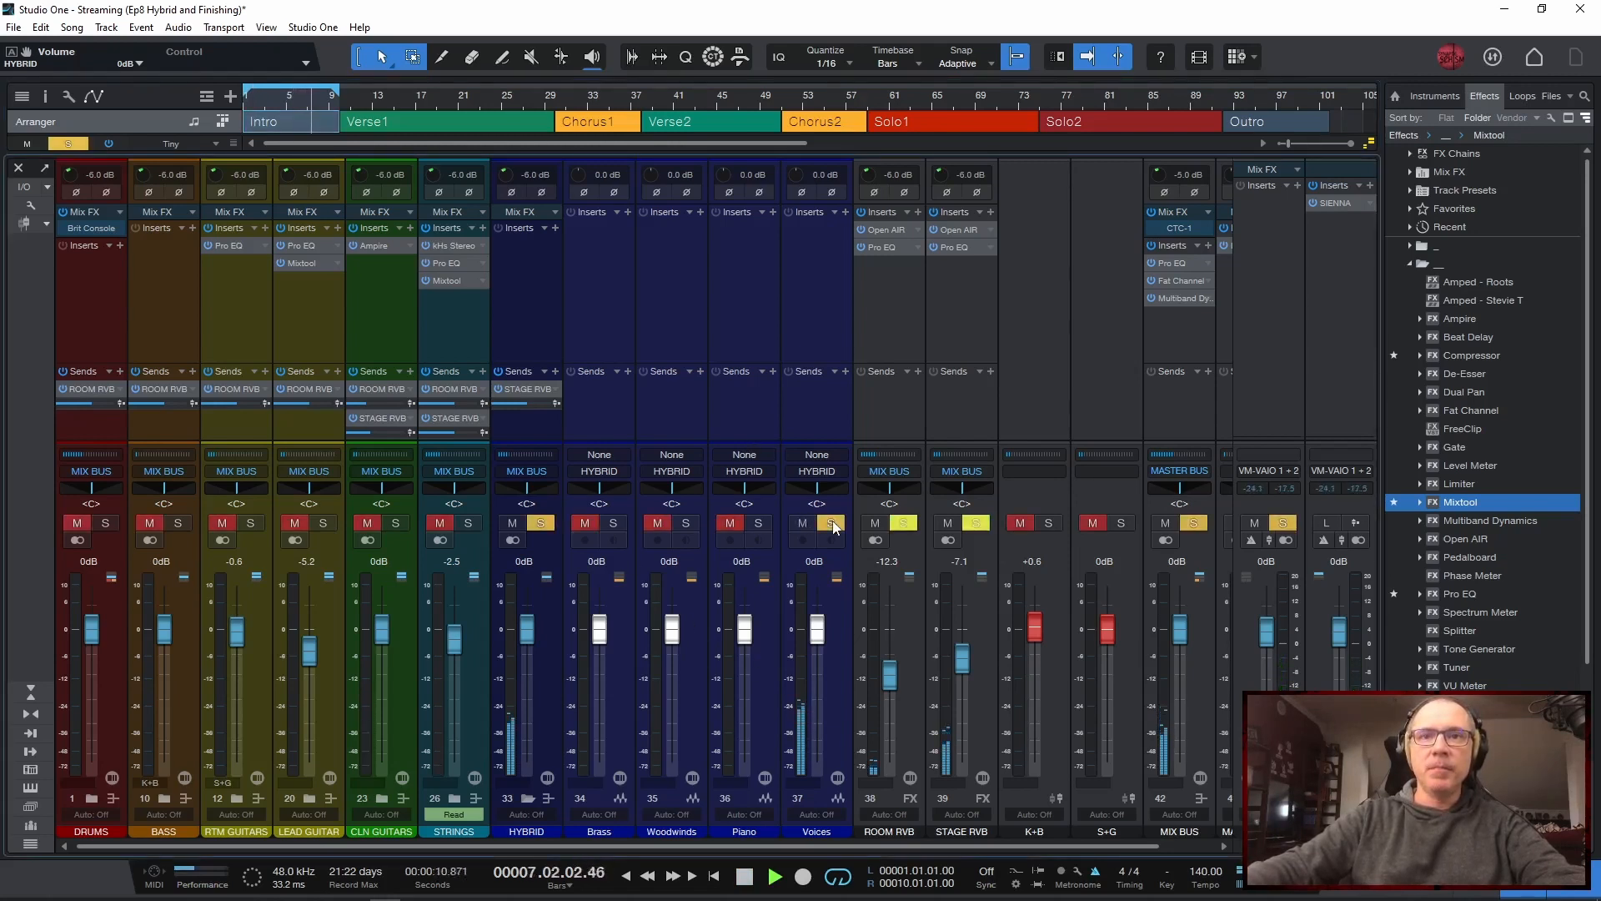
pyautogui.click(832, 523)
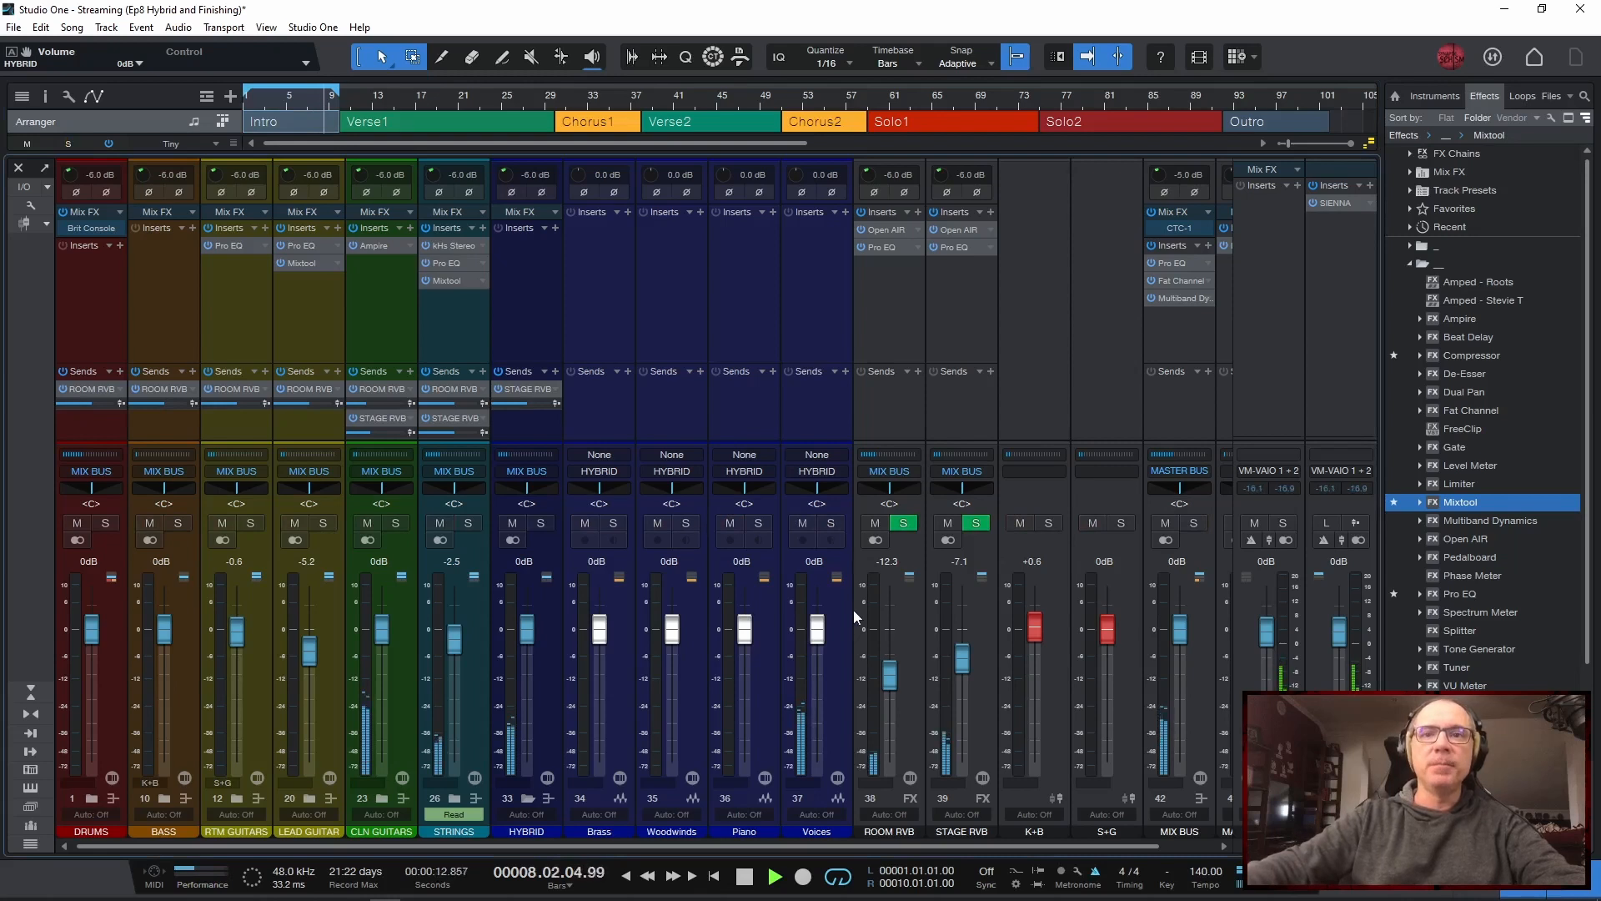
pyautogui.moveTo(818, 629); pyautogui.dragTo(819, 643)
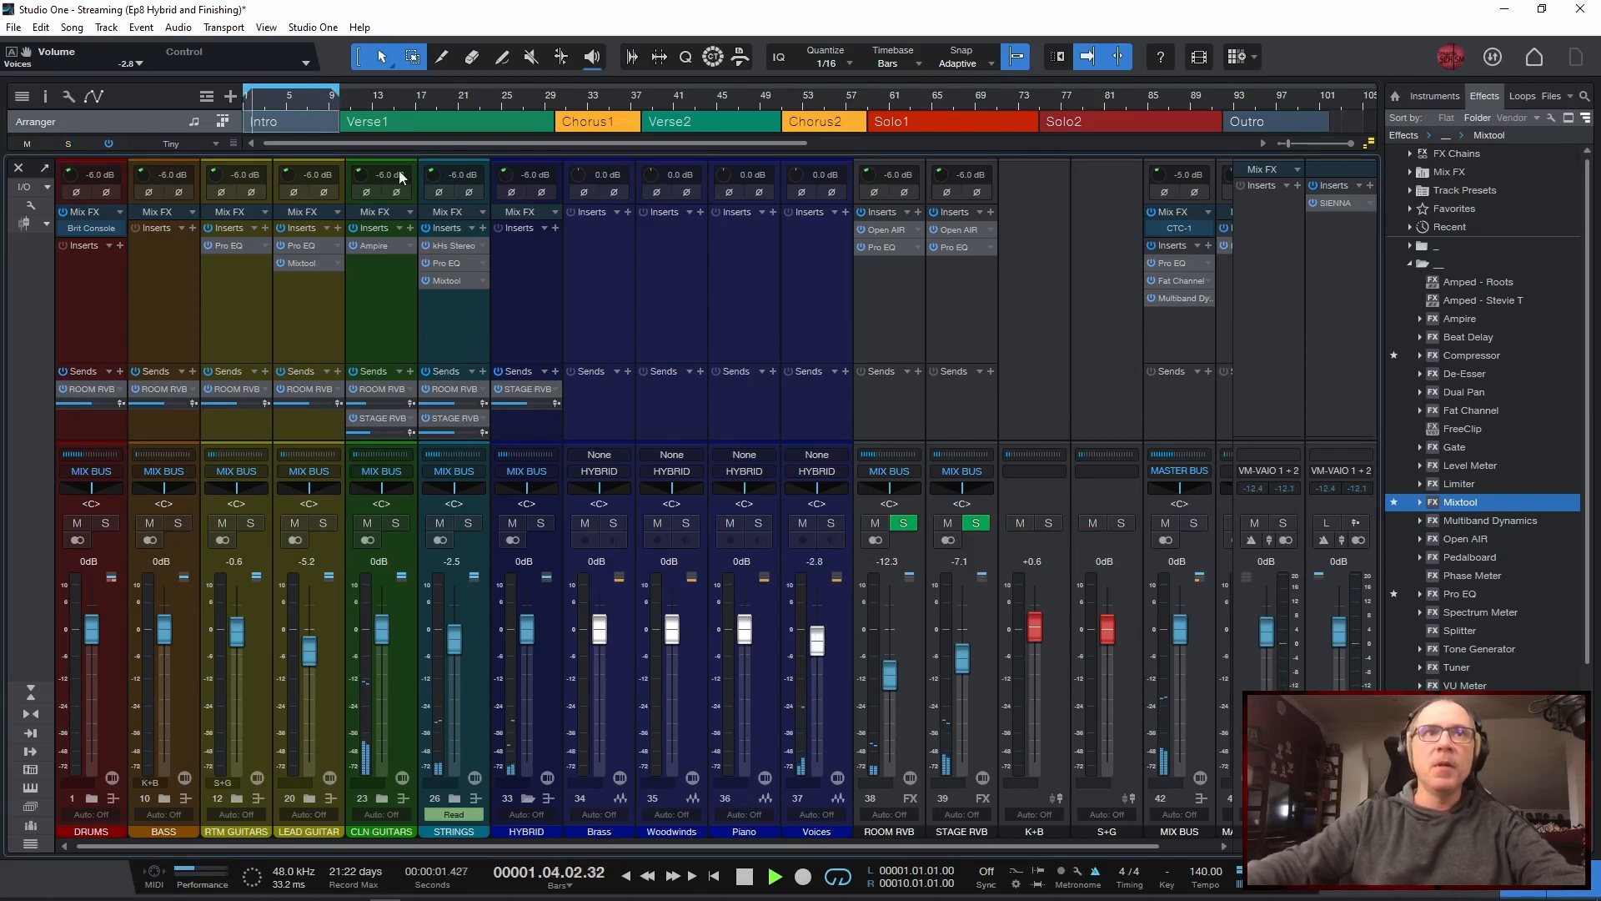
pyautogui.click(344, 103)
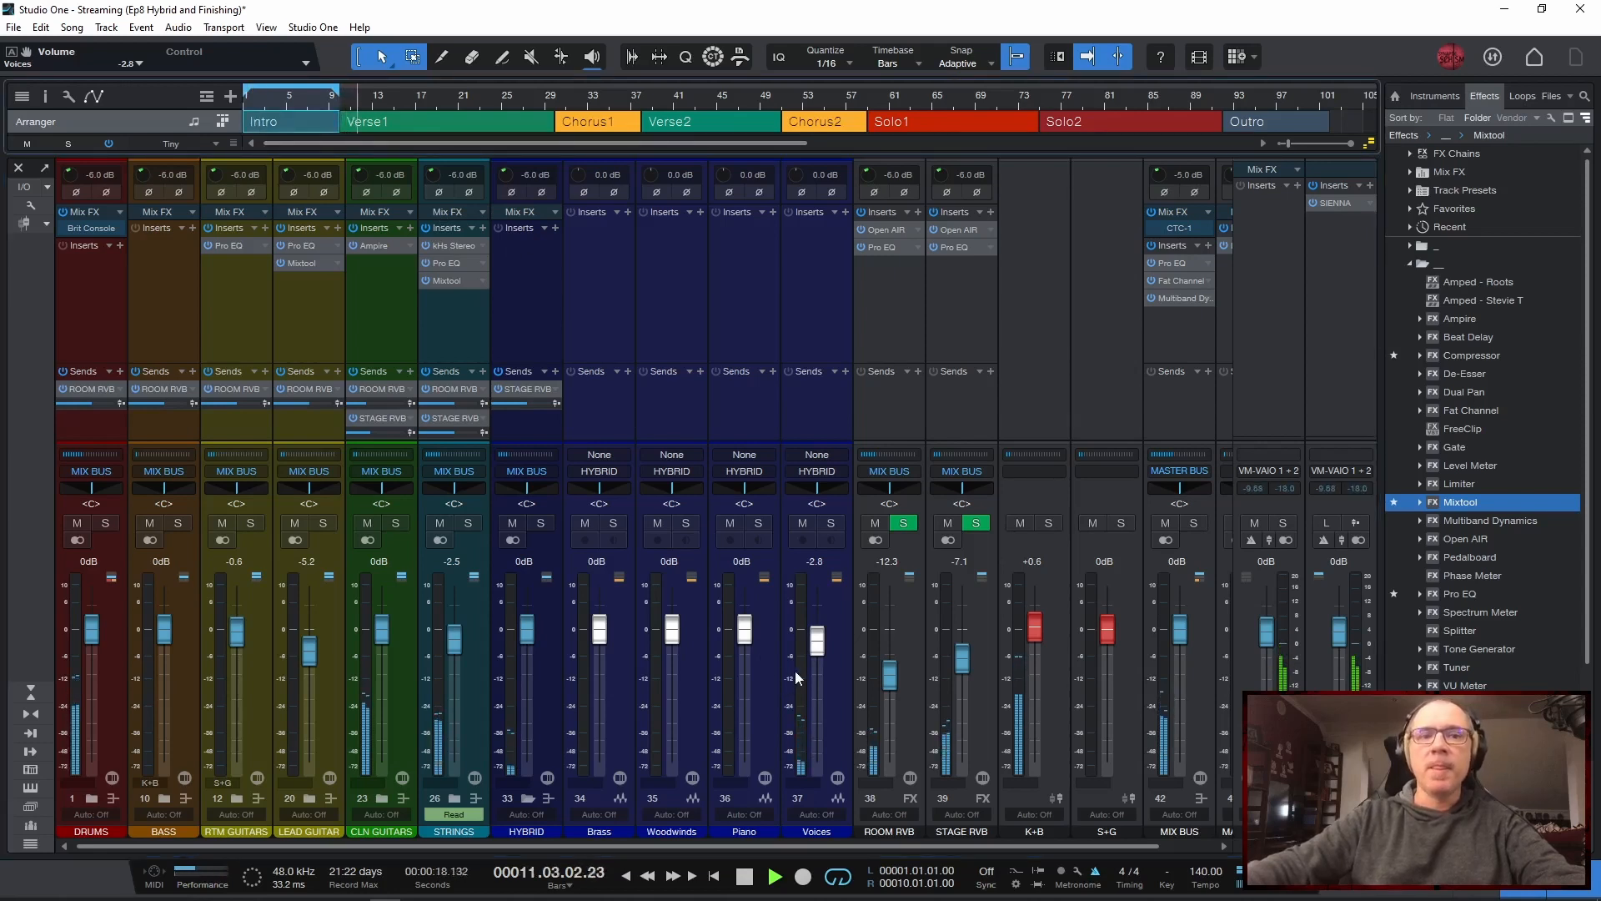
pyautogui.moveTo(817, 656); pyautogui.dragTo(818, 652)
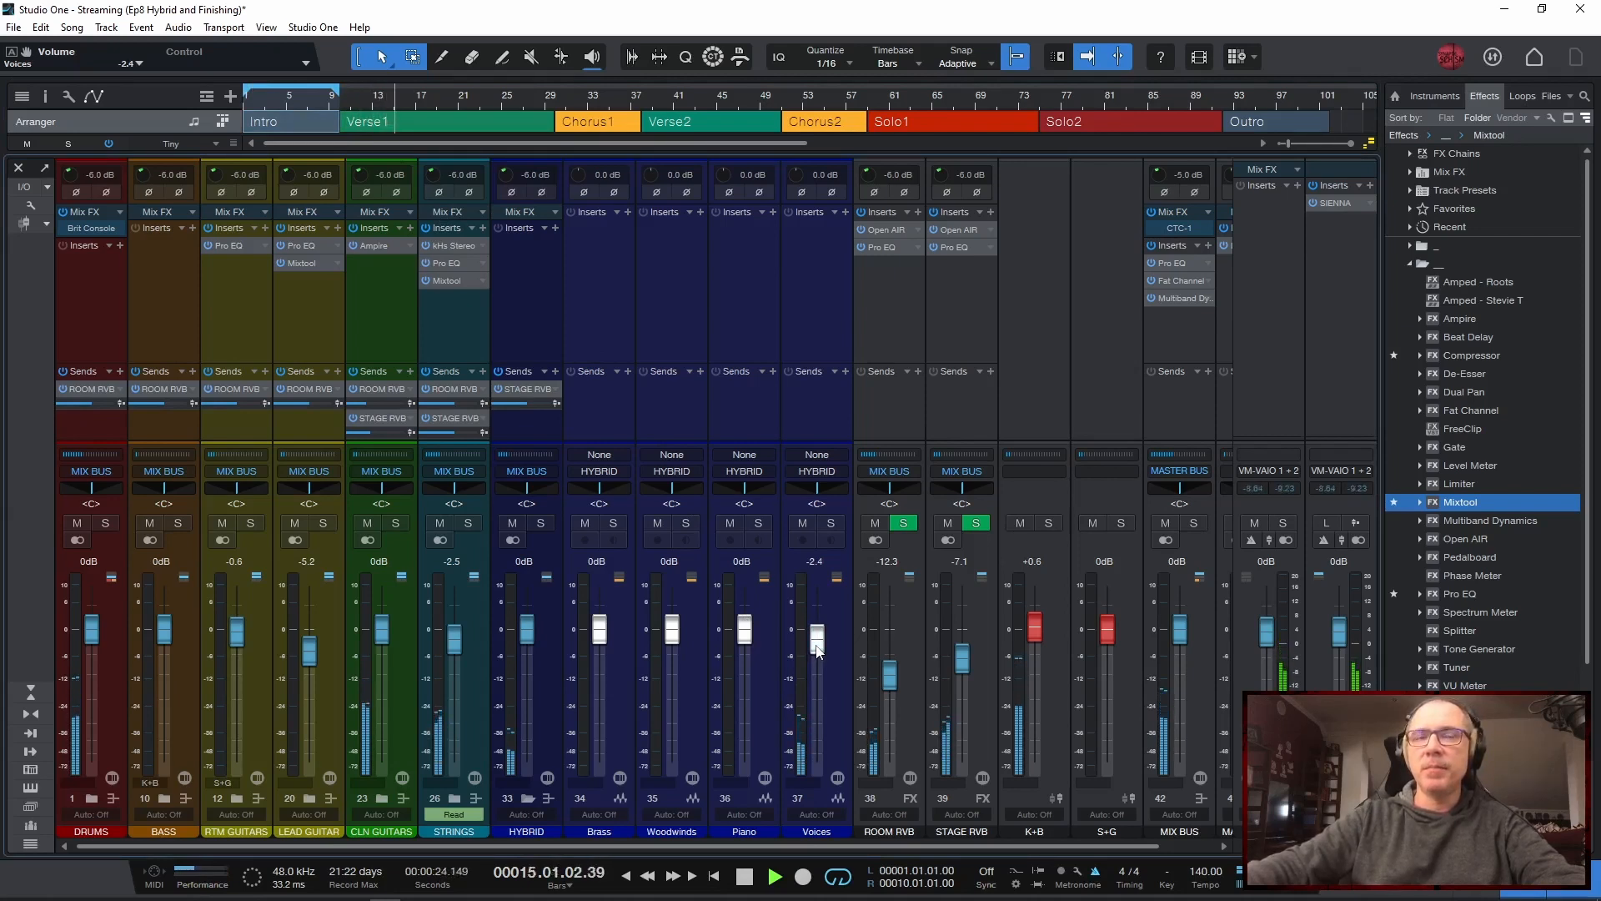
pyautogui.click(289, 112)
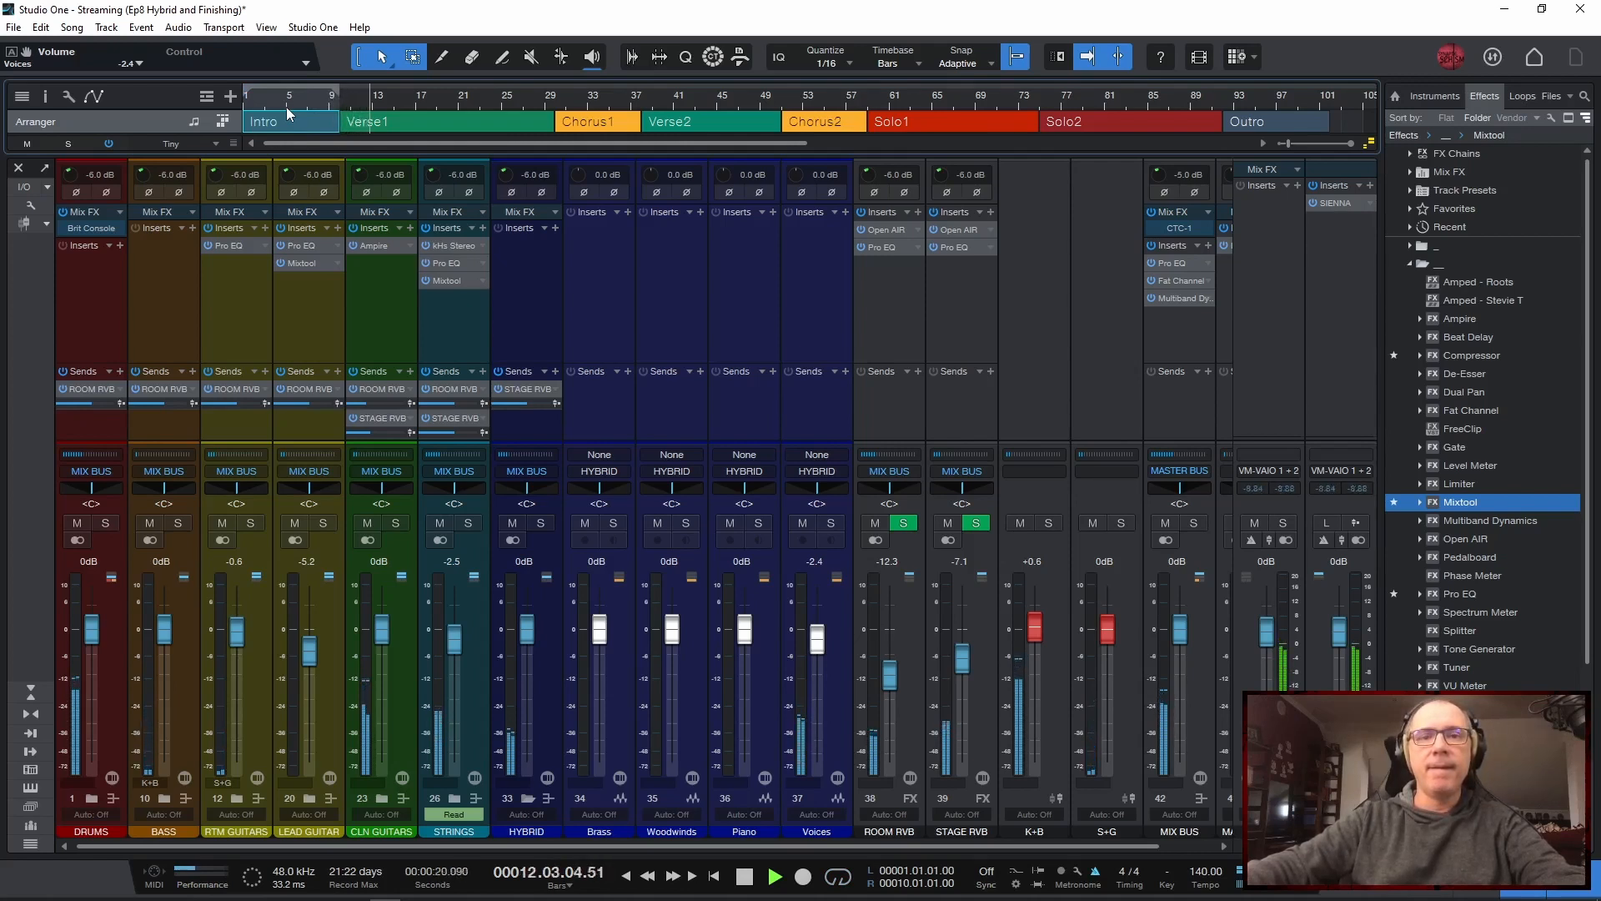
# Expand the DRUMS folder channel in the mixer and audition the Shaker in solo during Verse1
pyautogui.click(459, 103)
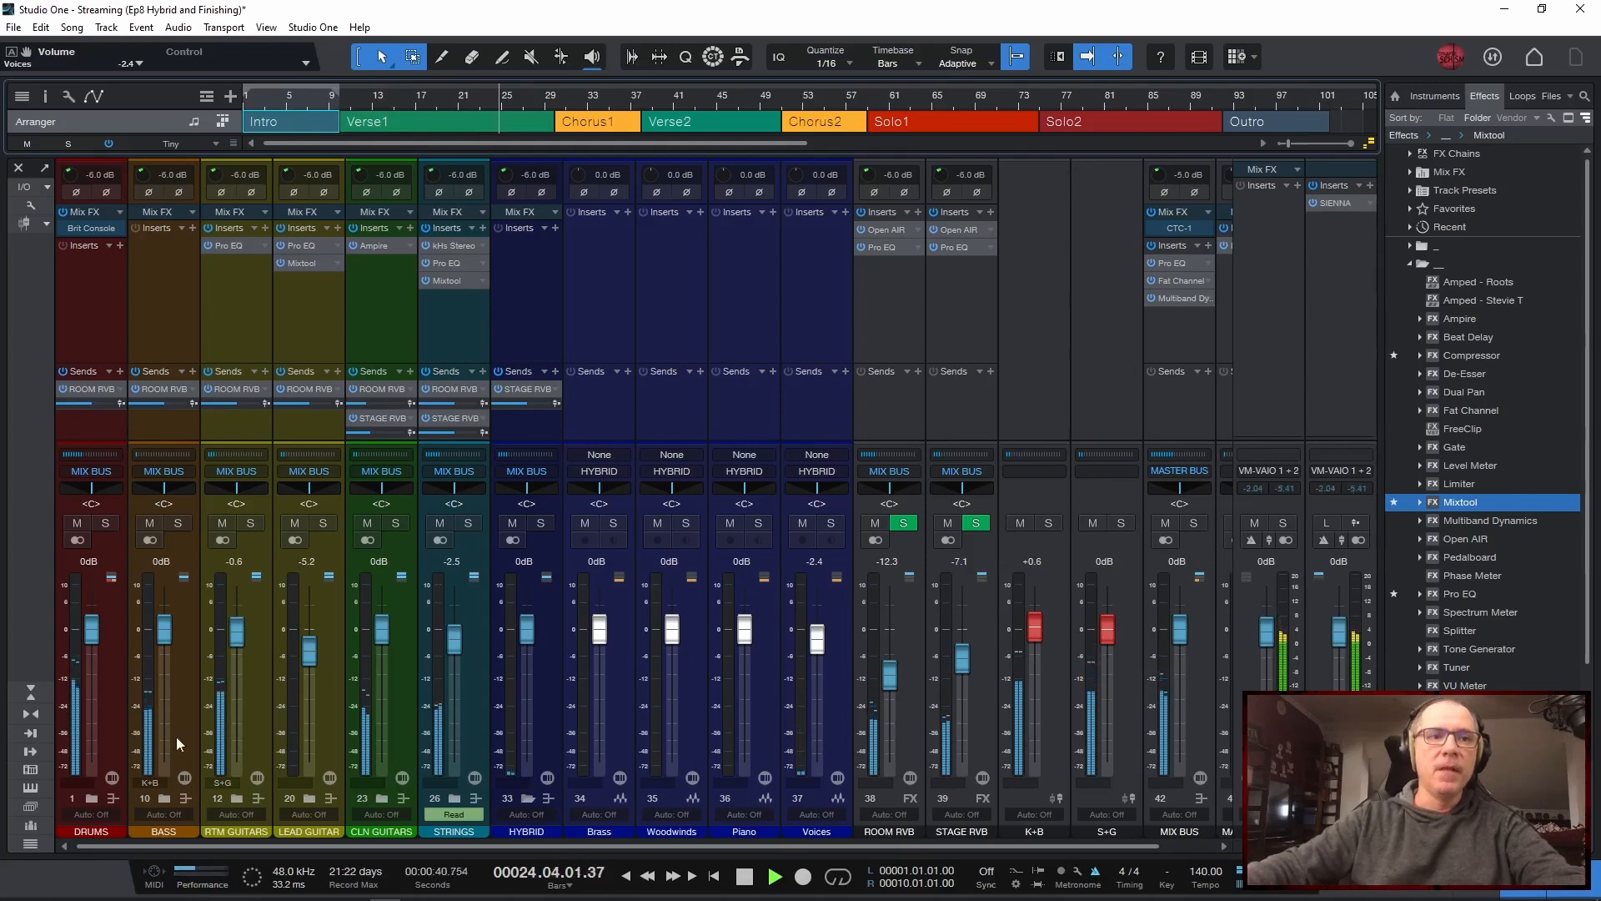
pyautogui.click(92, 798)
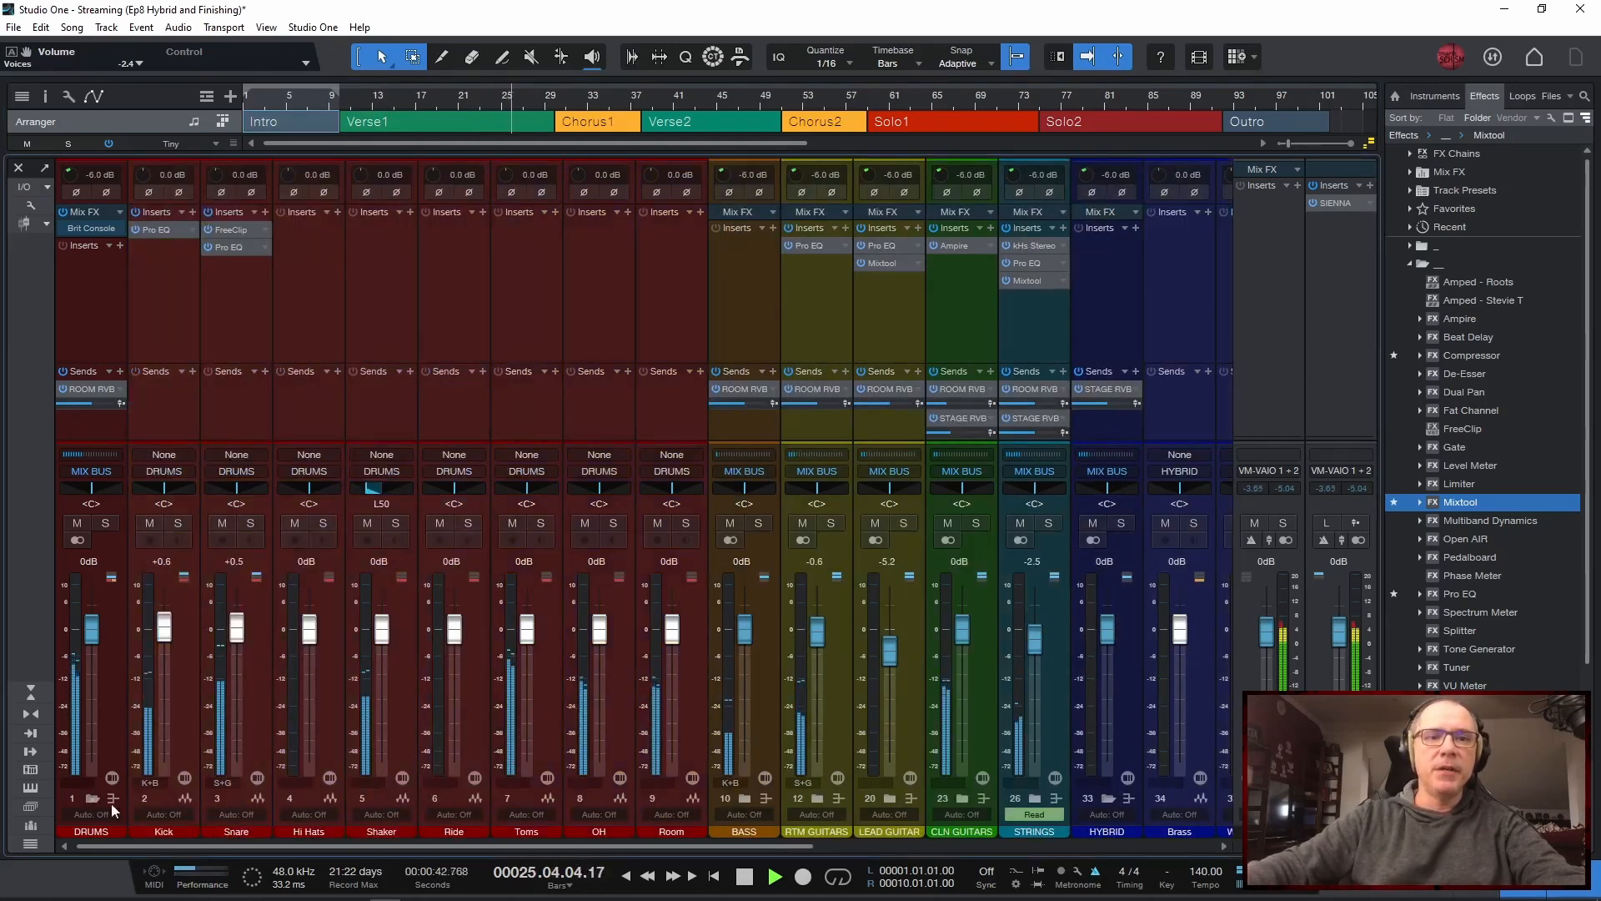
pyautogui.click(396, 522)
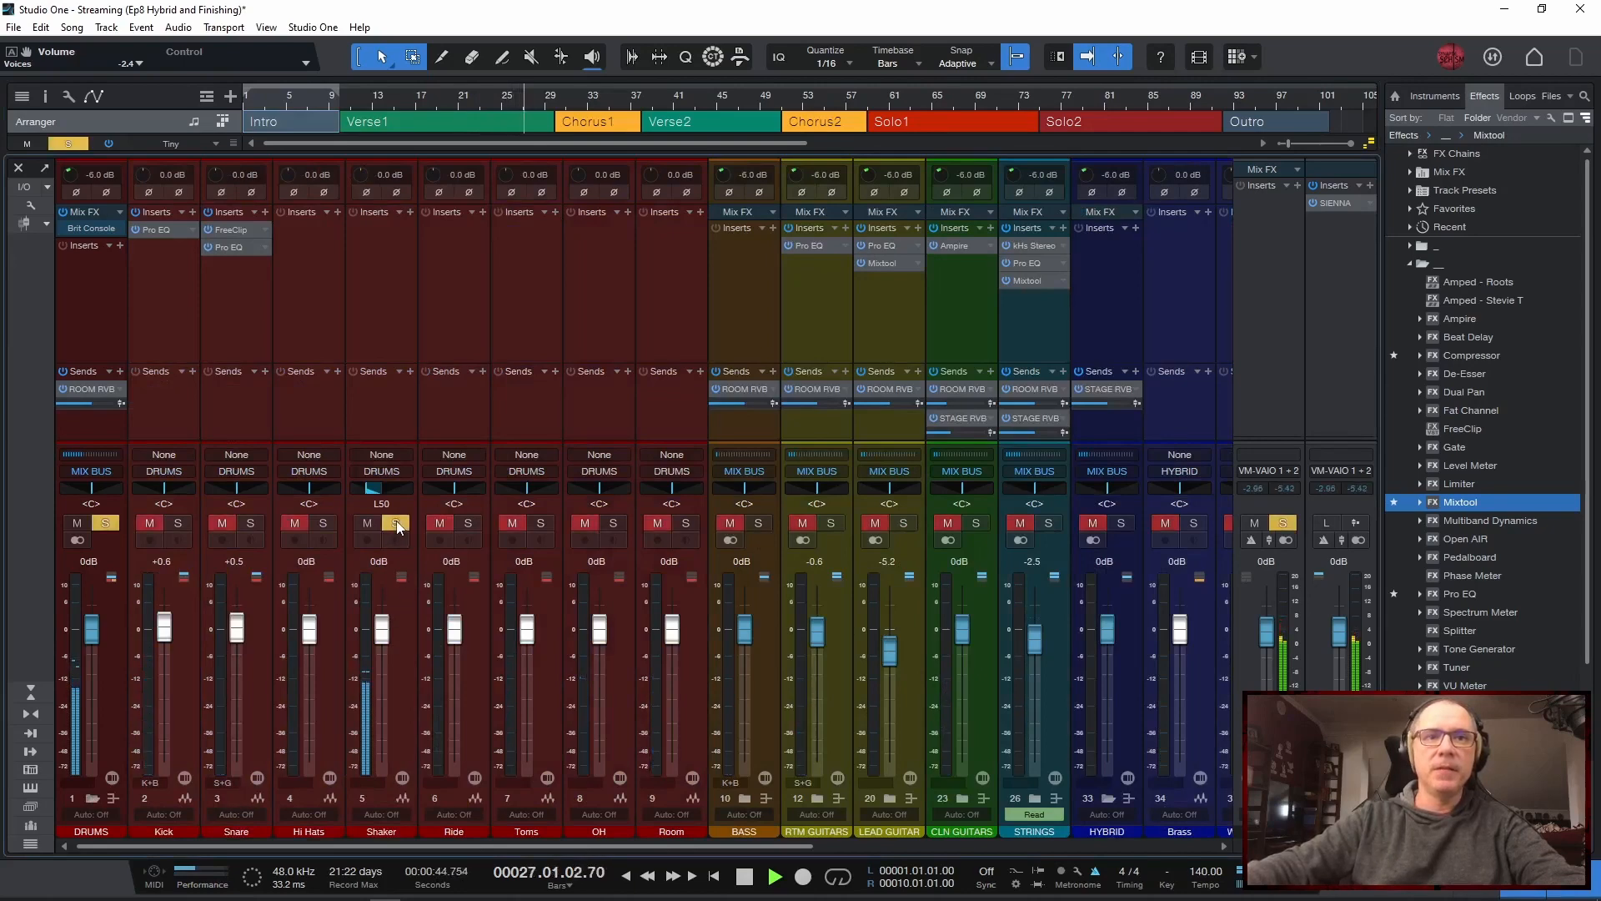
pyautogui.click(396, 523)
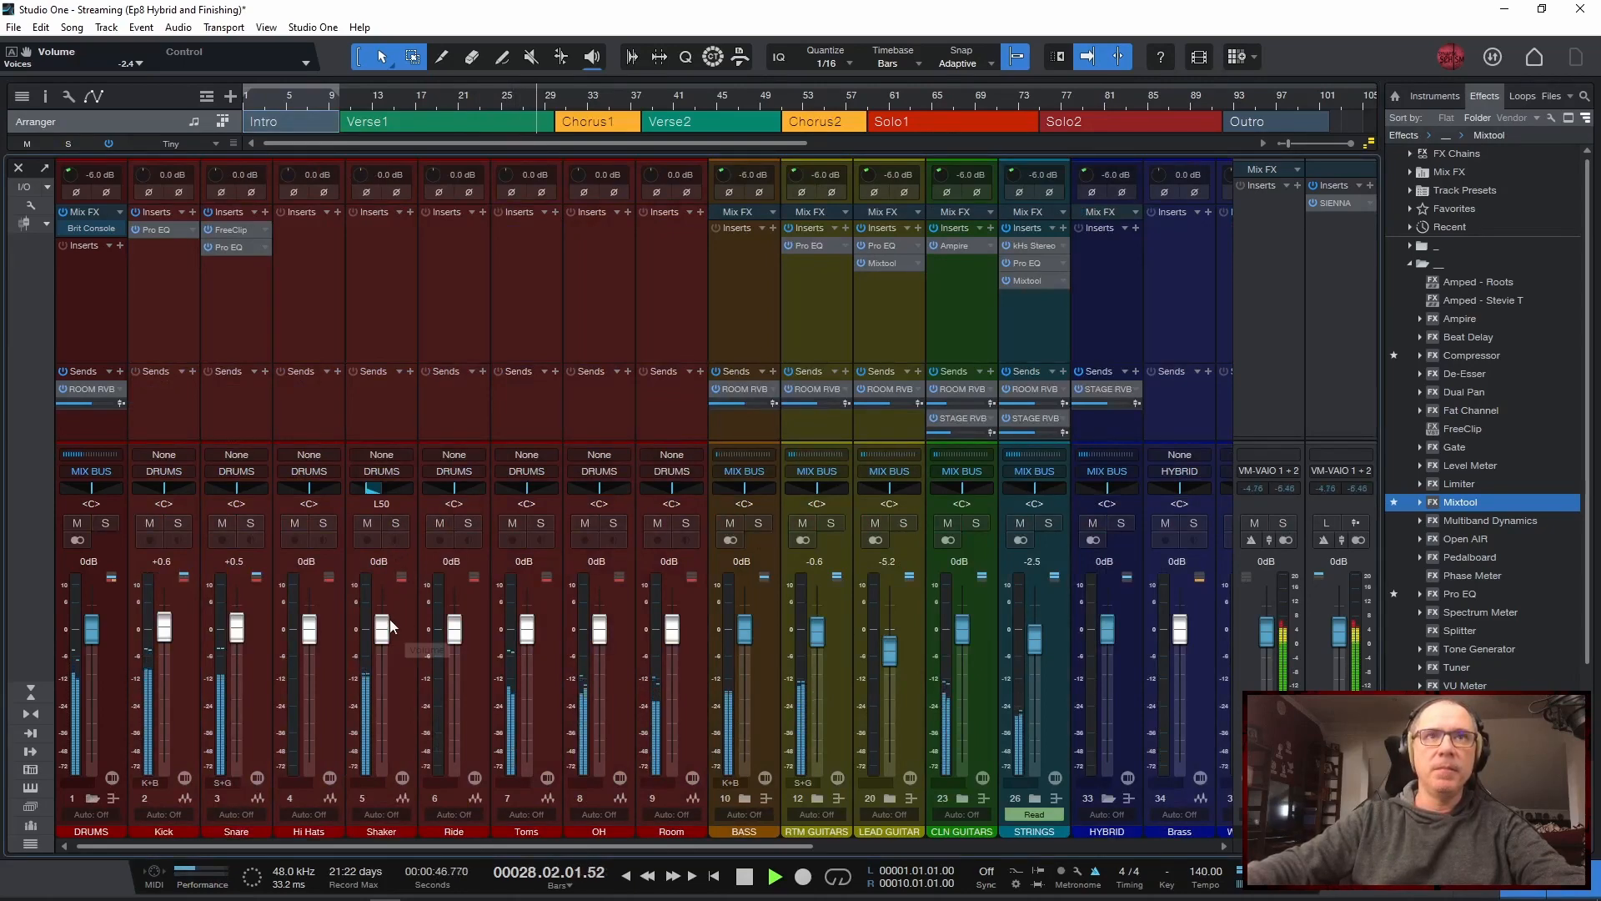
# Replay Verse1 and lower the Shaker channel's level to -2.8 dB within the full mix
pyautogui.click(462, 96)
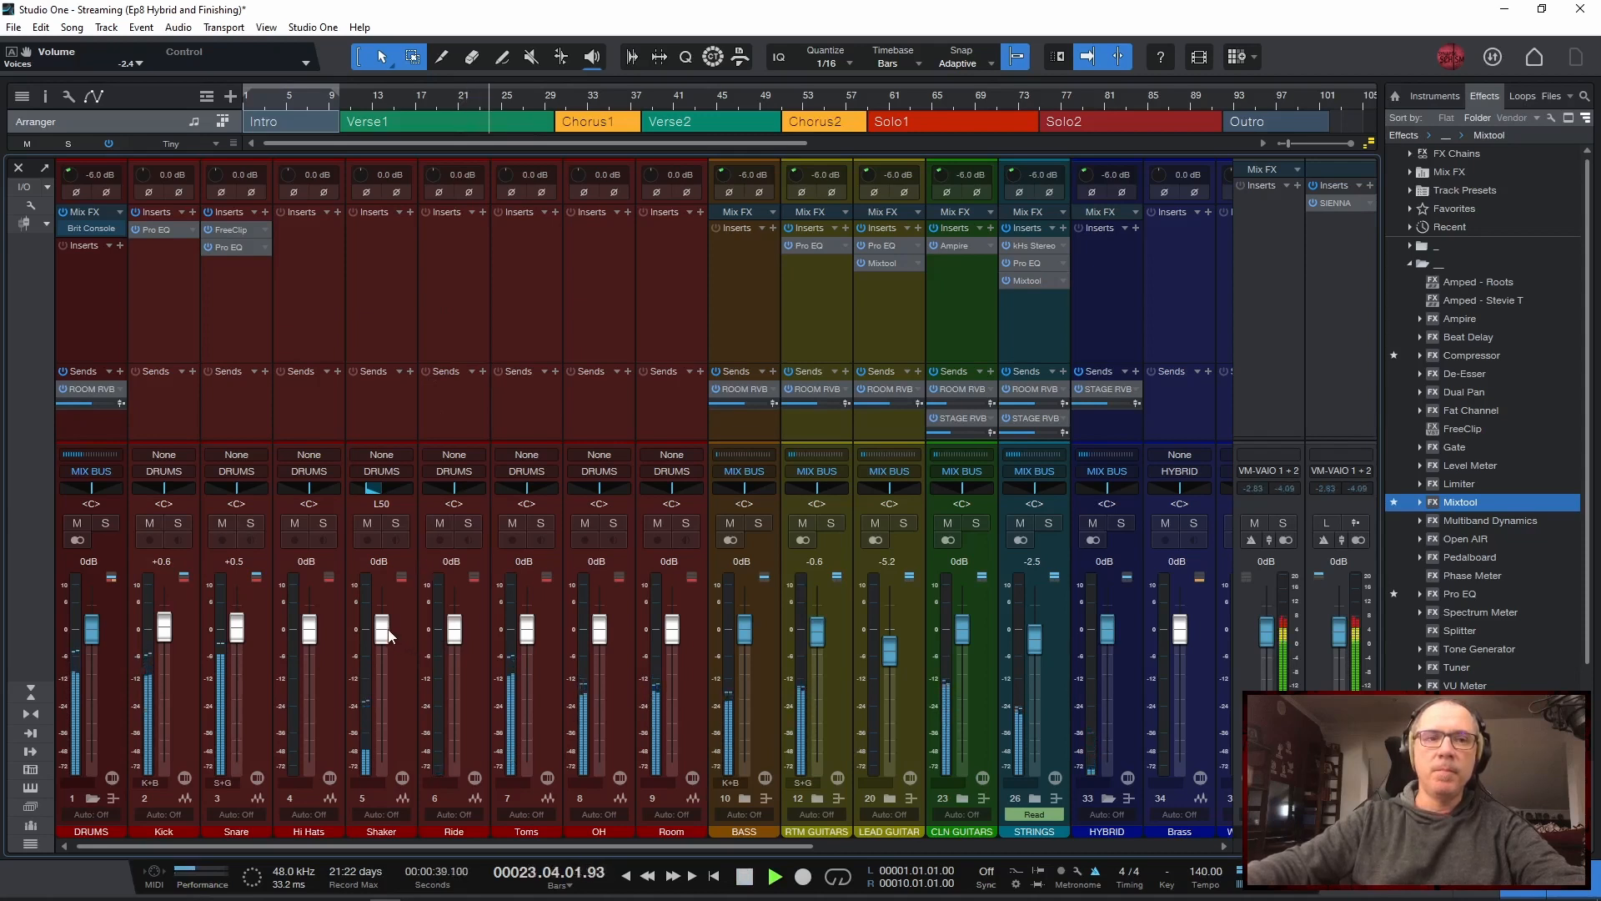
pyautogui.moveTo(386, 636); pyautogui.dragTo(387, 646)
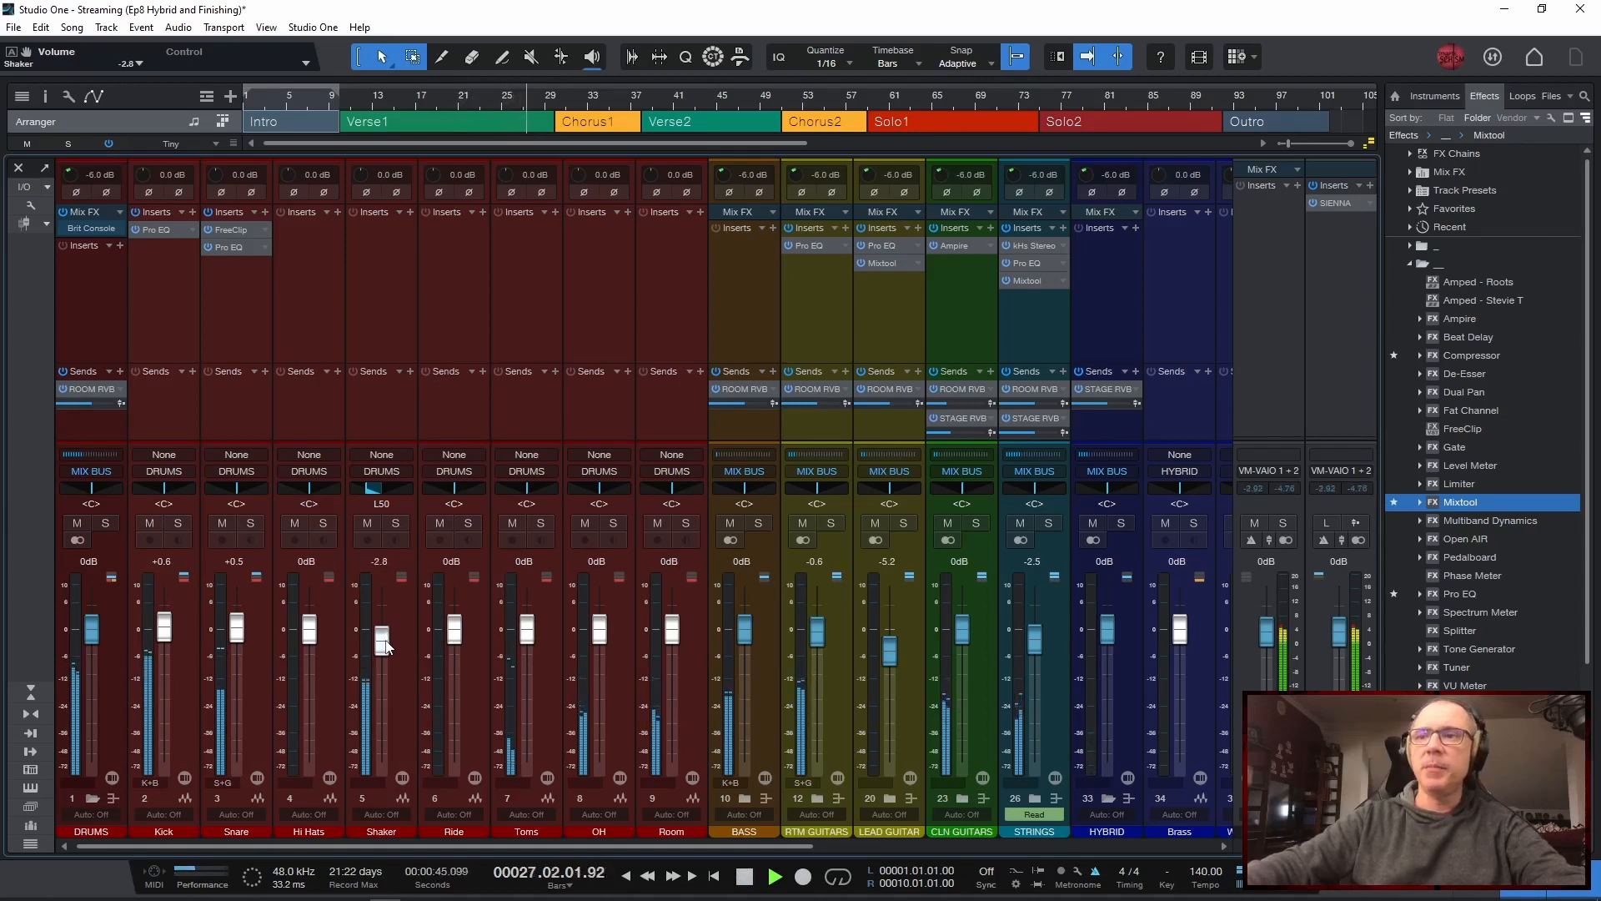
pyautogui.press('space')
pyautogui.press('space')
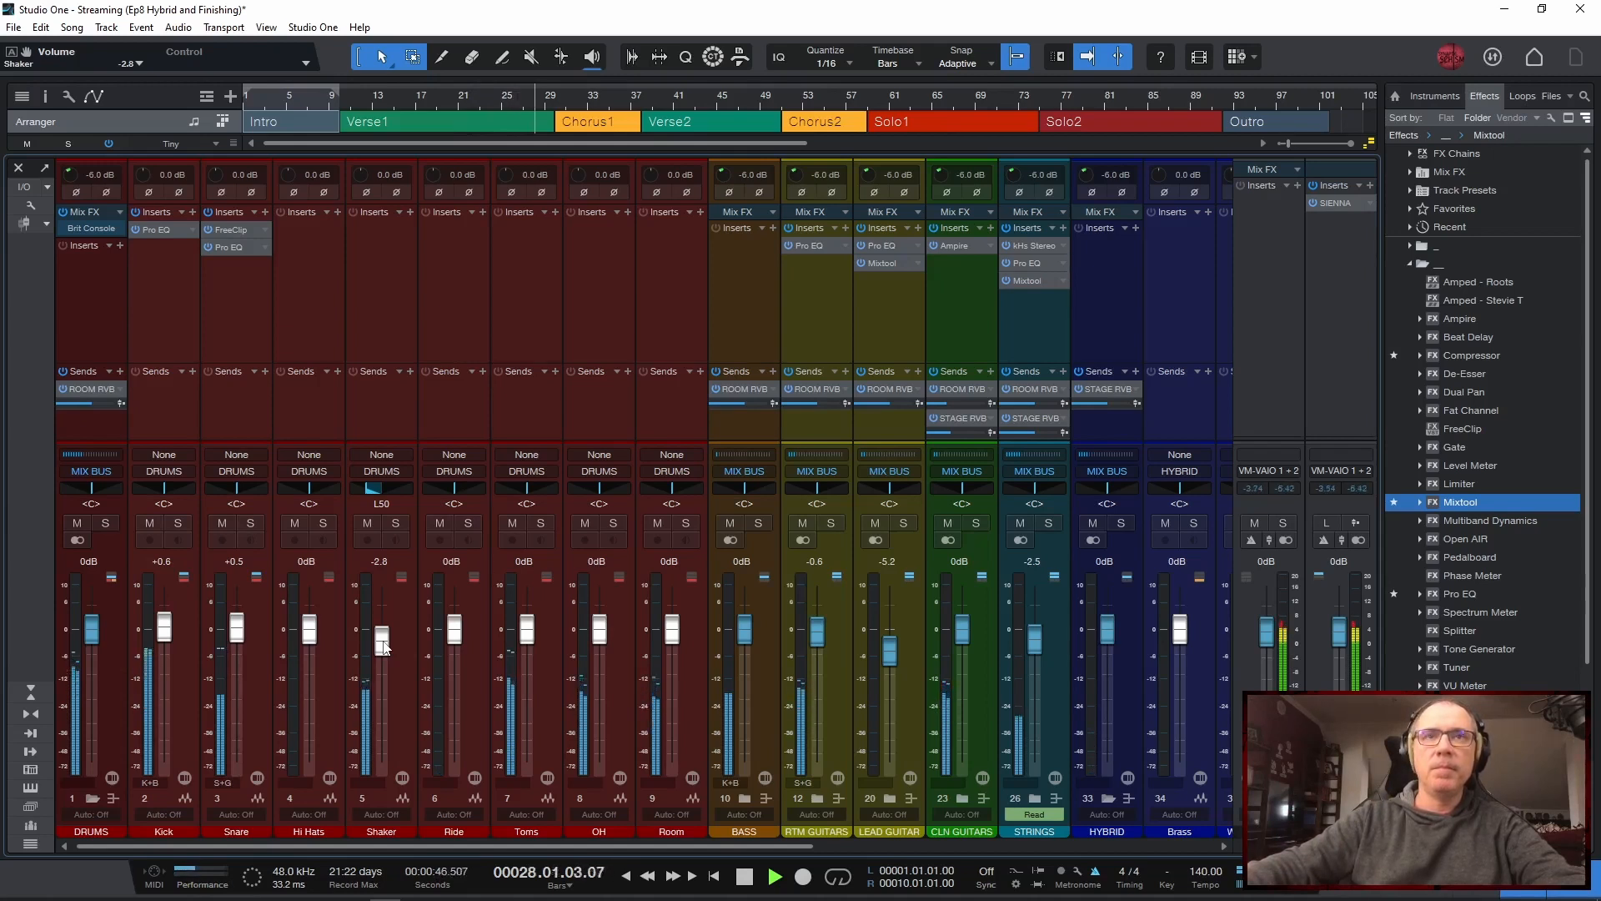
pyautogui.press('space')
# Collapse the DRUMS folder channel and set the Piano channel's level to -4.8 dB while playing the Chorus1 section
pyautogui.doubleClick(592, 126)
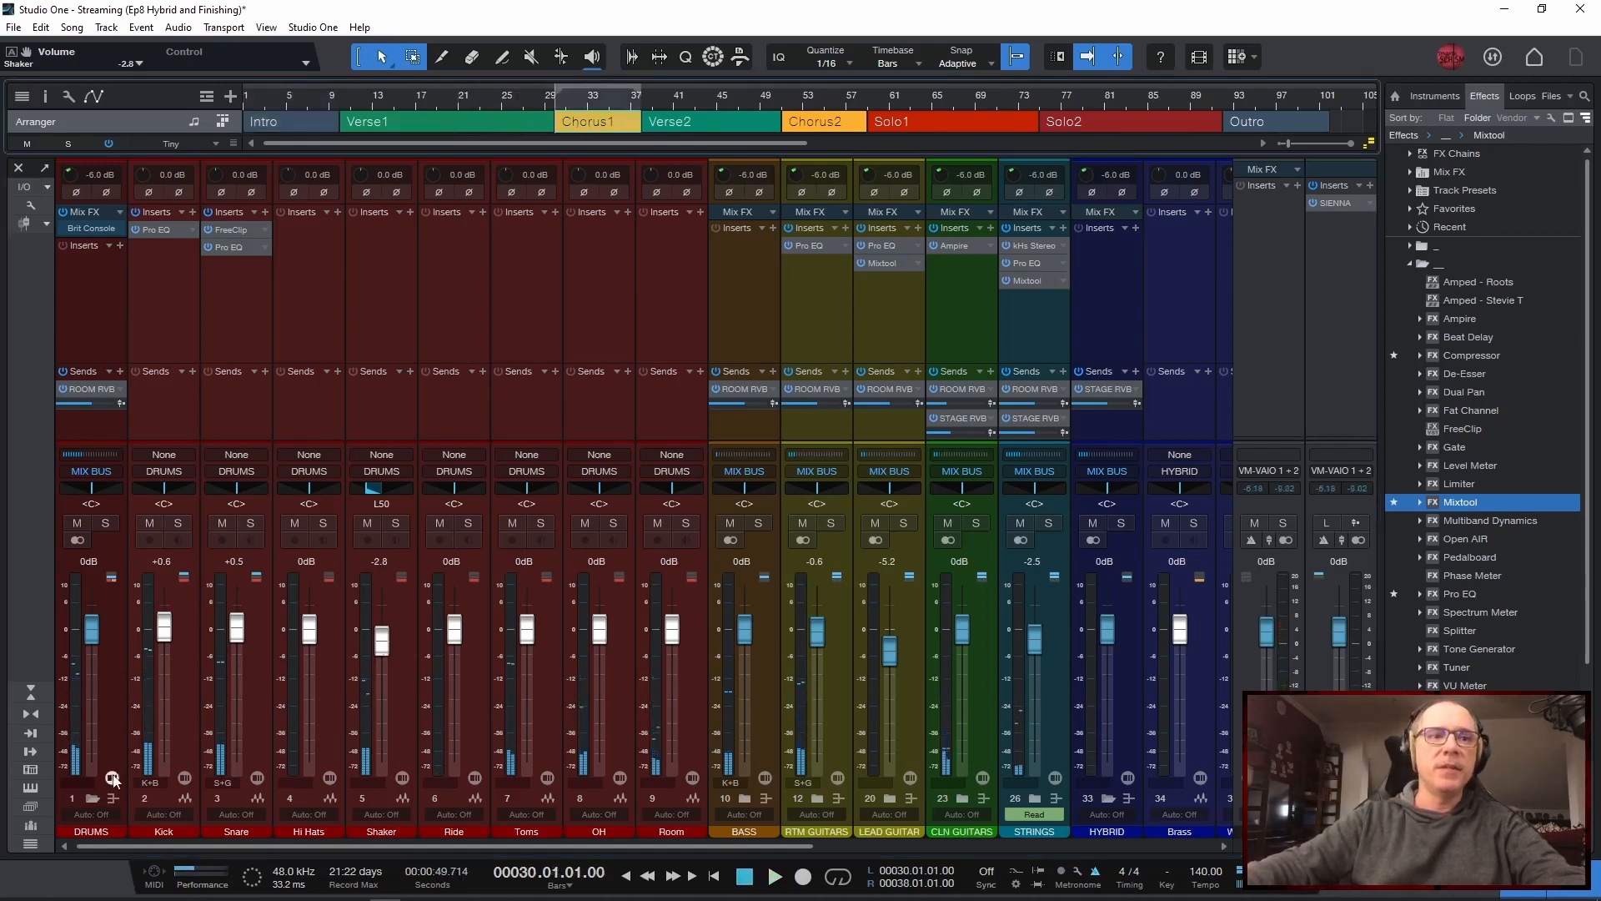
pyautogui.click(92, 801)
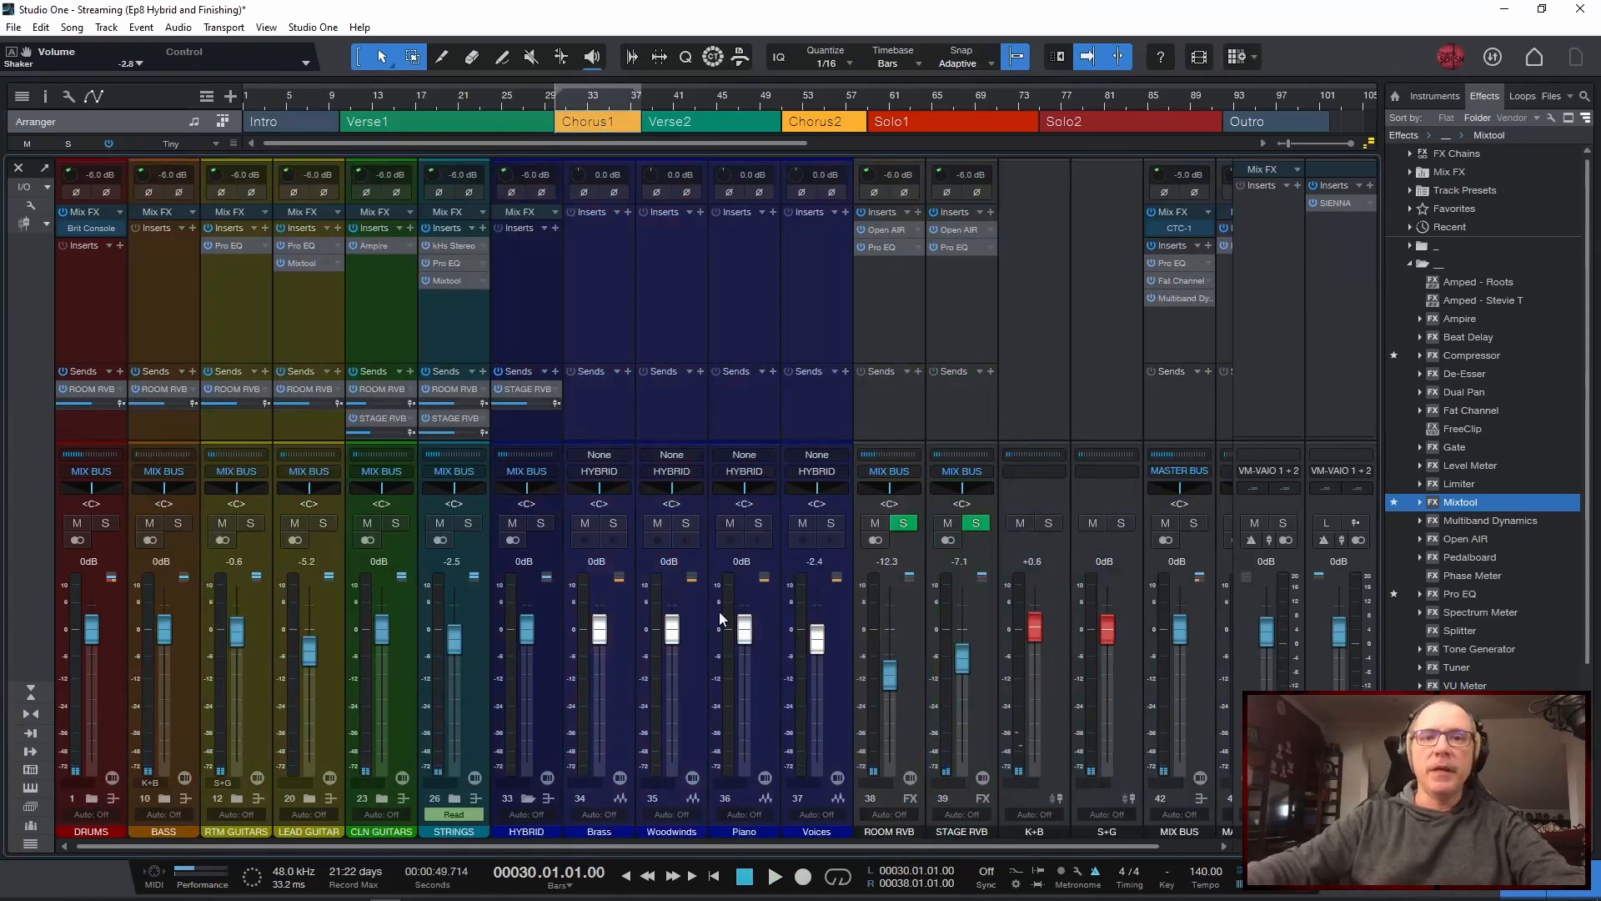
pyautogui.click(731, 289)
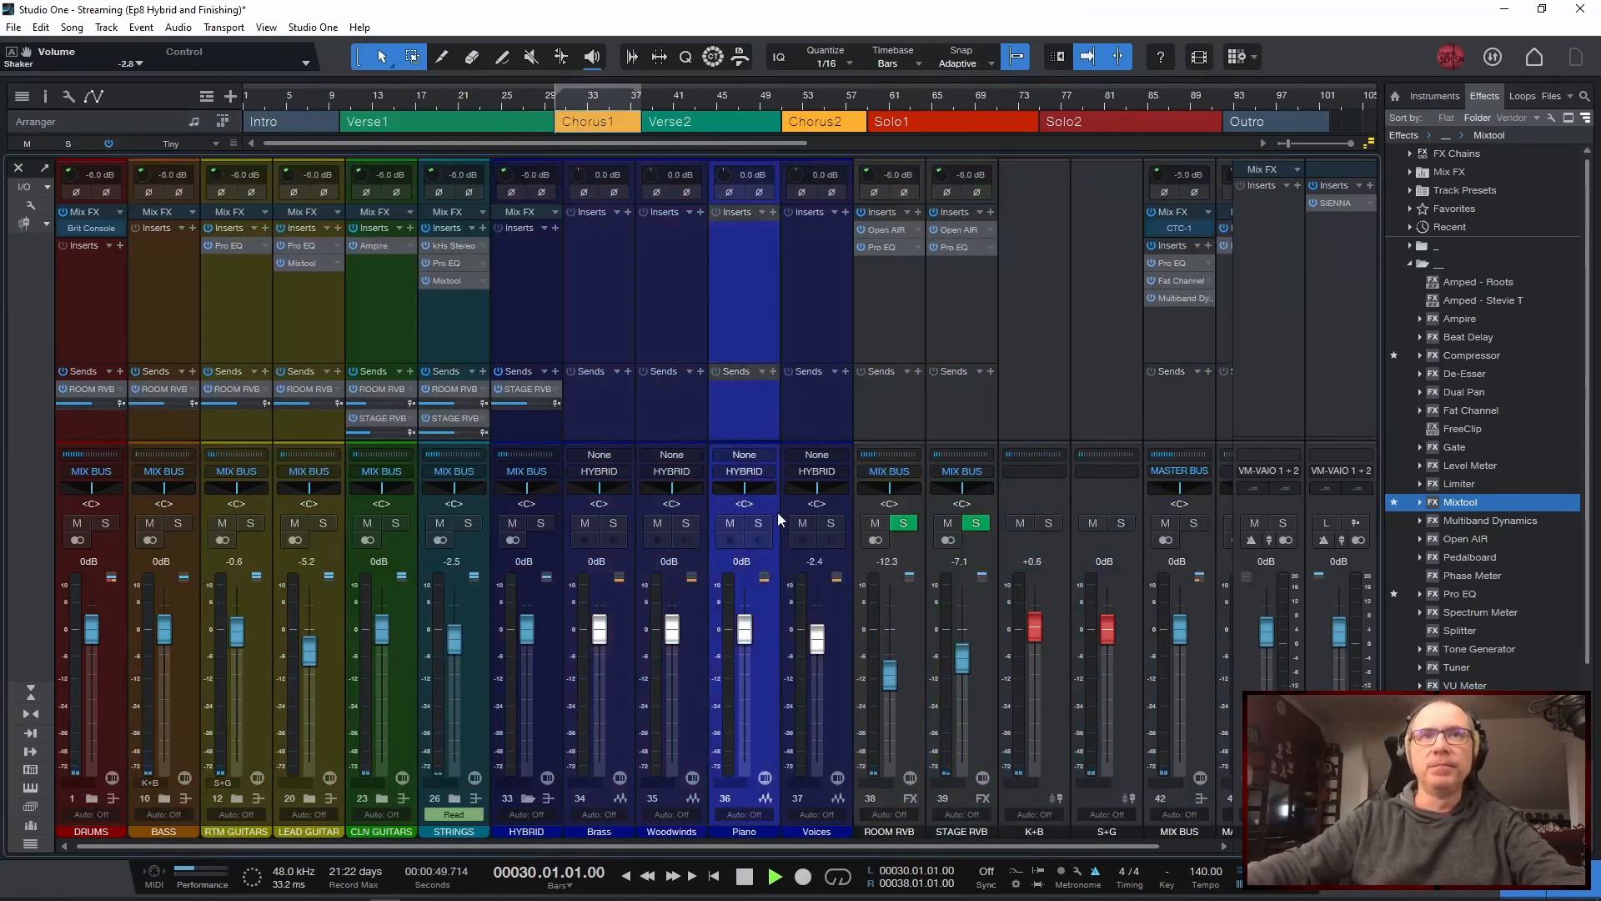
pyautogui.press('space')
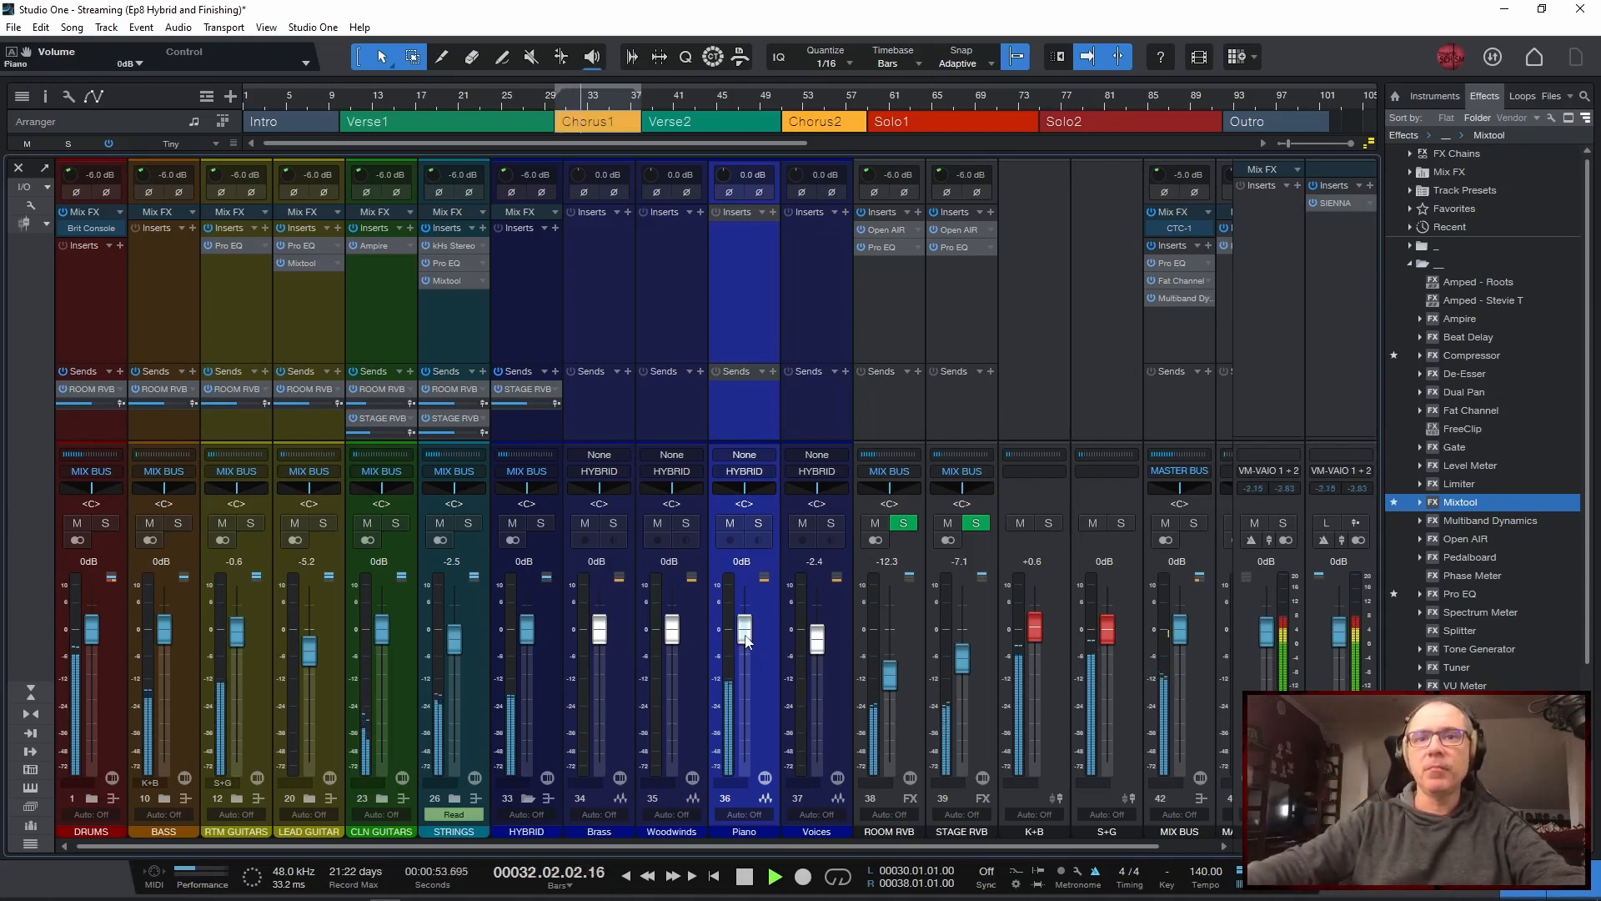
pyautogui.moveTo(746, 641)
pyautogui.mouseDown()
pyautogui.moveTo(748, 679)
pyautogui.moveTo(747, 663)
pyautogui.mouseUp()
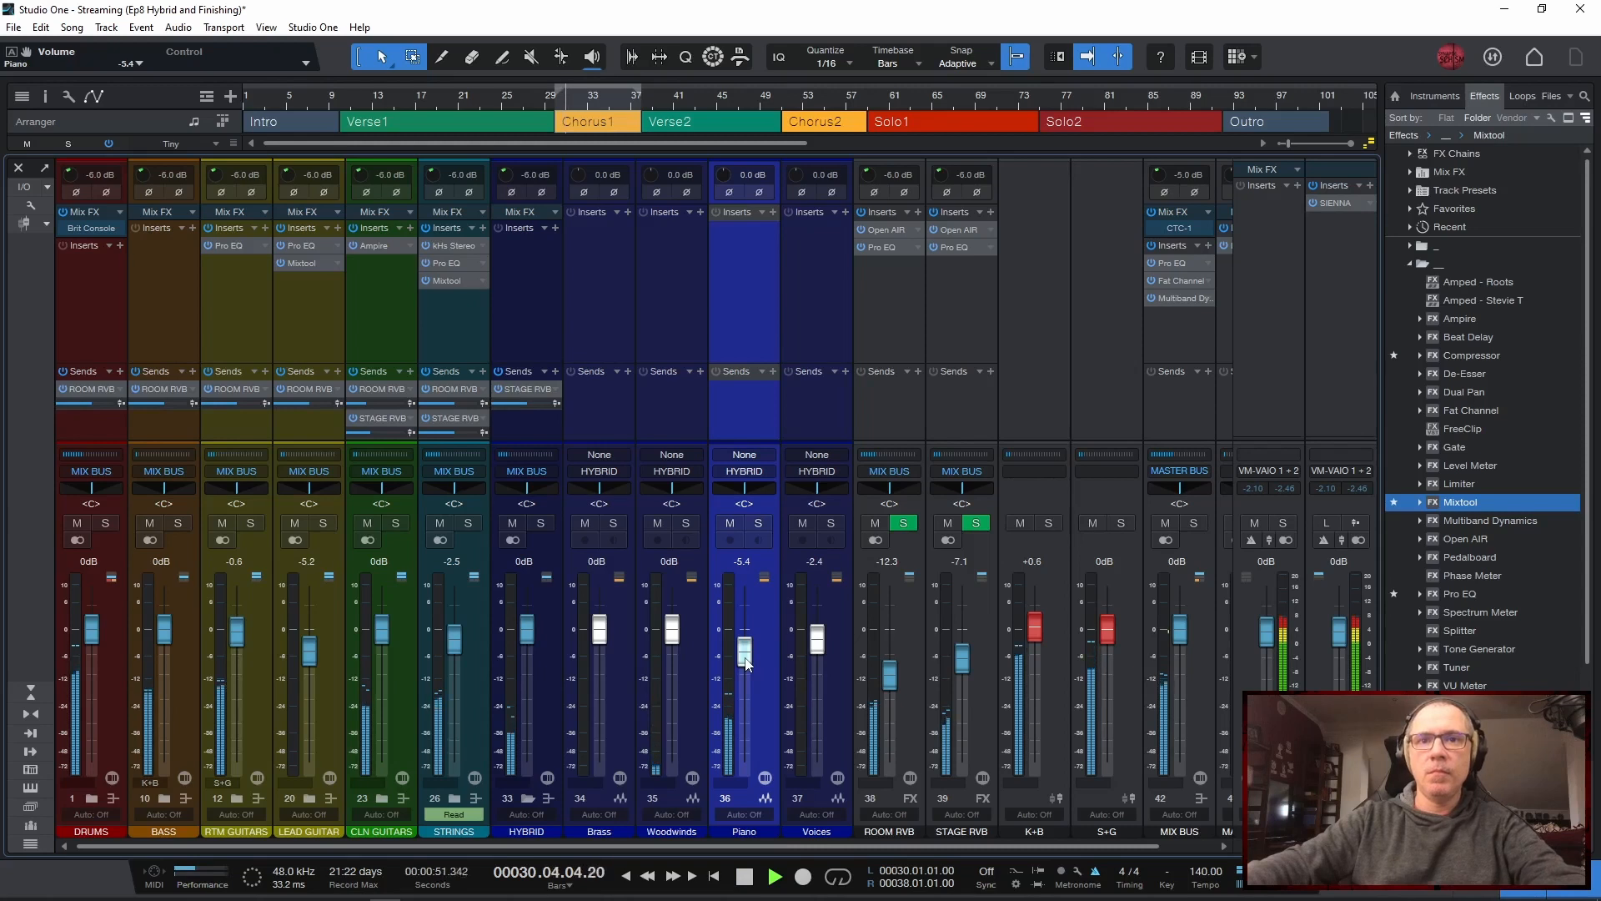
pyautogui.moveTo(745, 662); pyautogui.dragTo(744, 660)
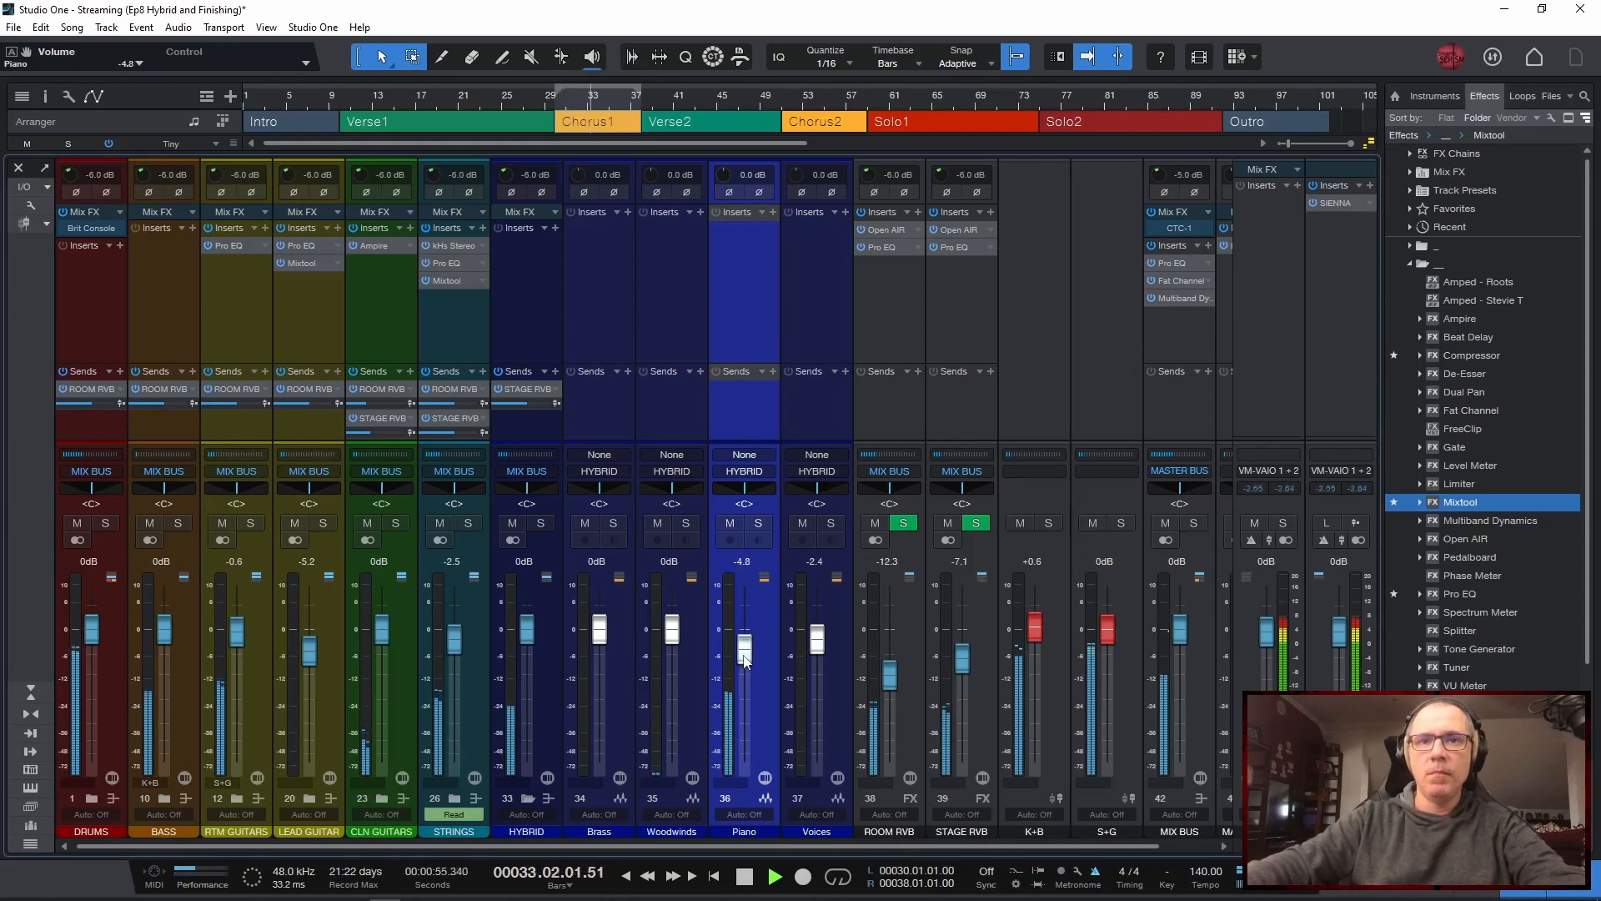
pyautogui.press('space')
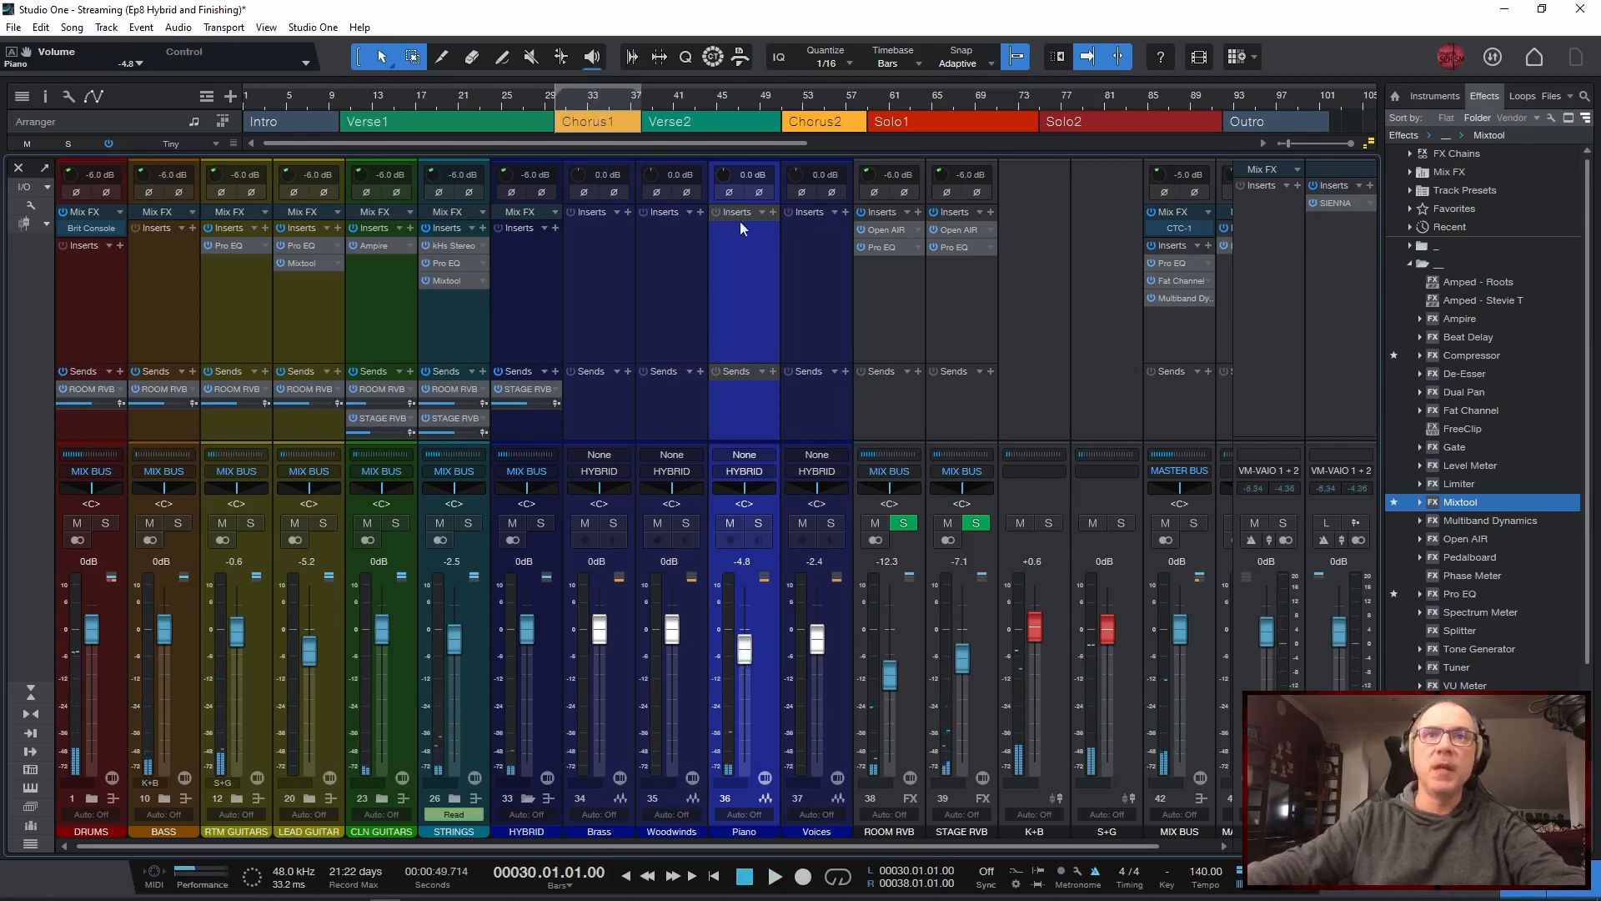
# Audition the Woodwinds channel in solo from the start of the Verse2 section
pyautogui.click(698, 119)
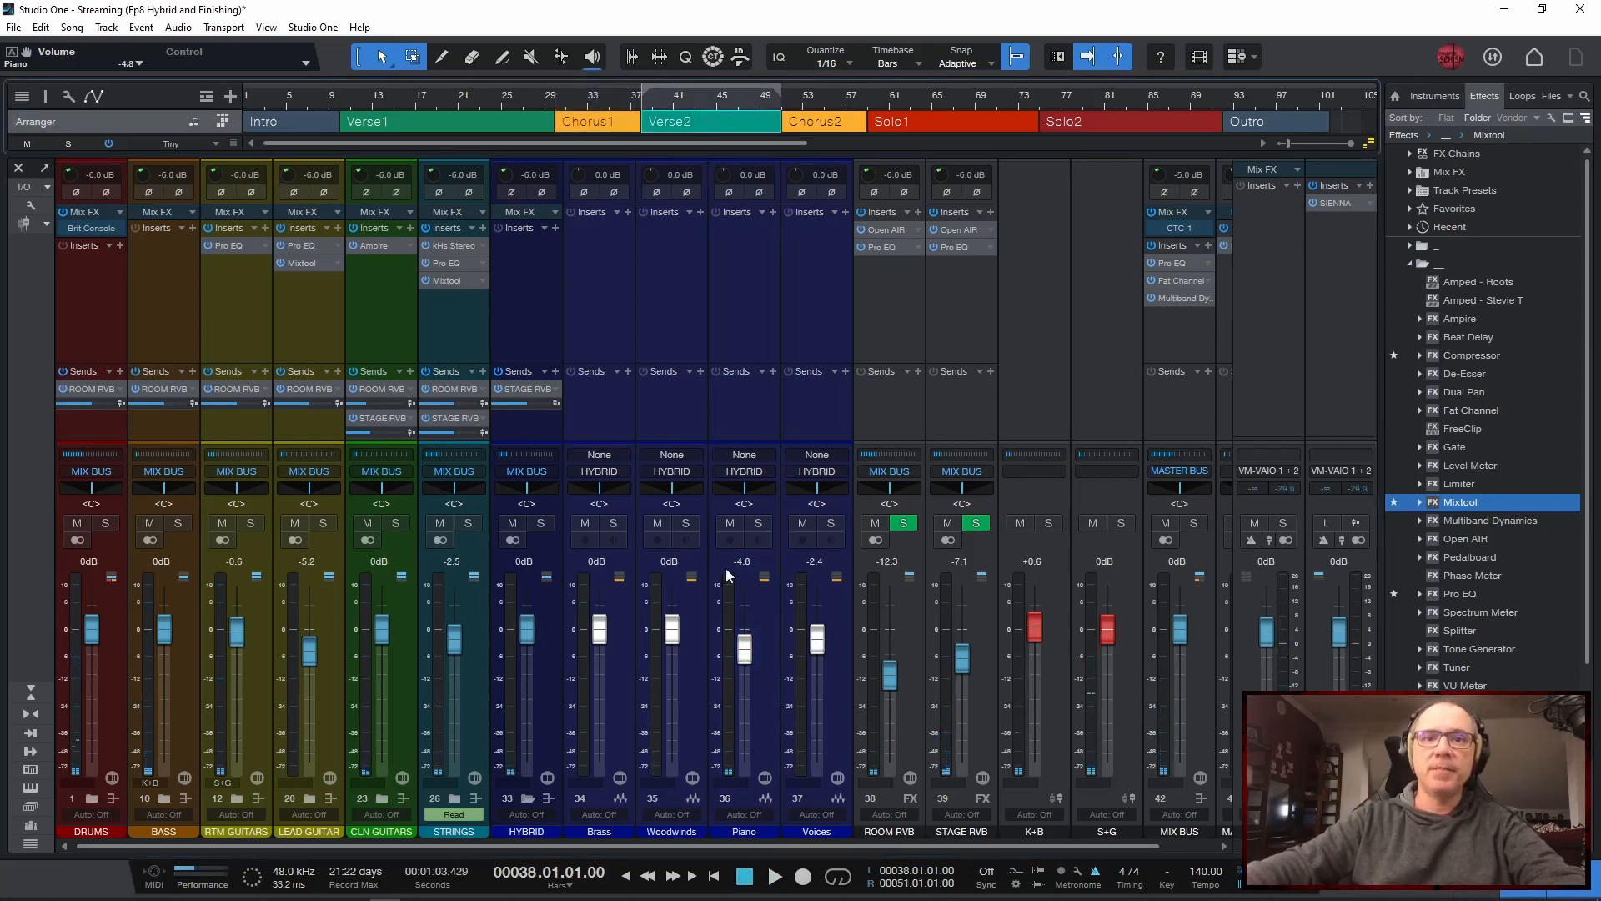
pyautogui.click(682, 317)
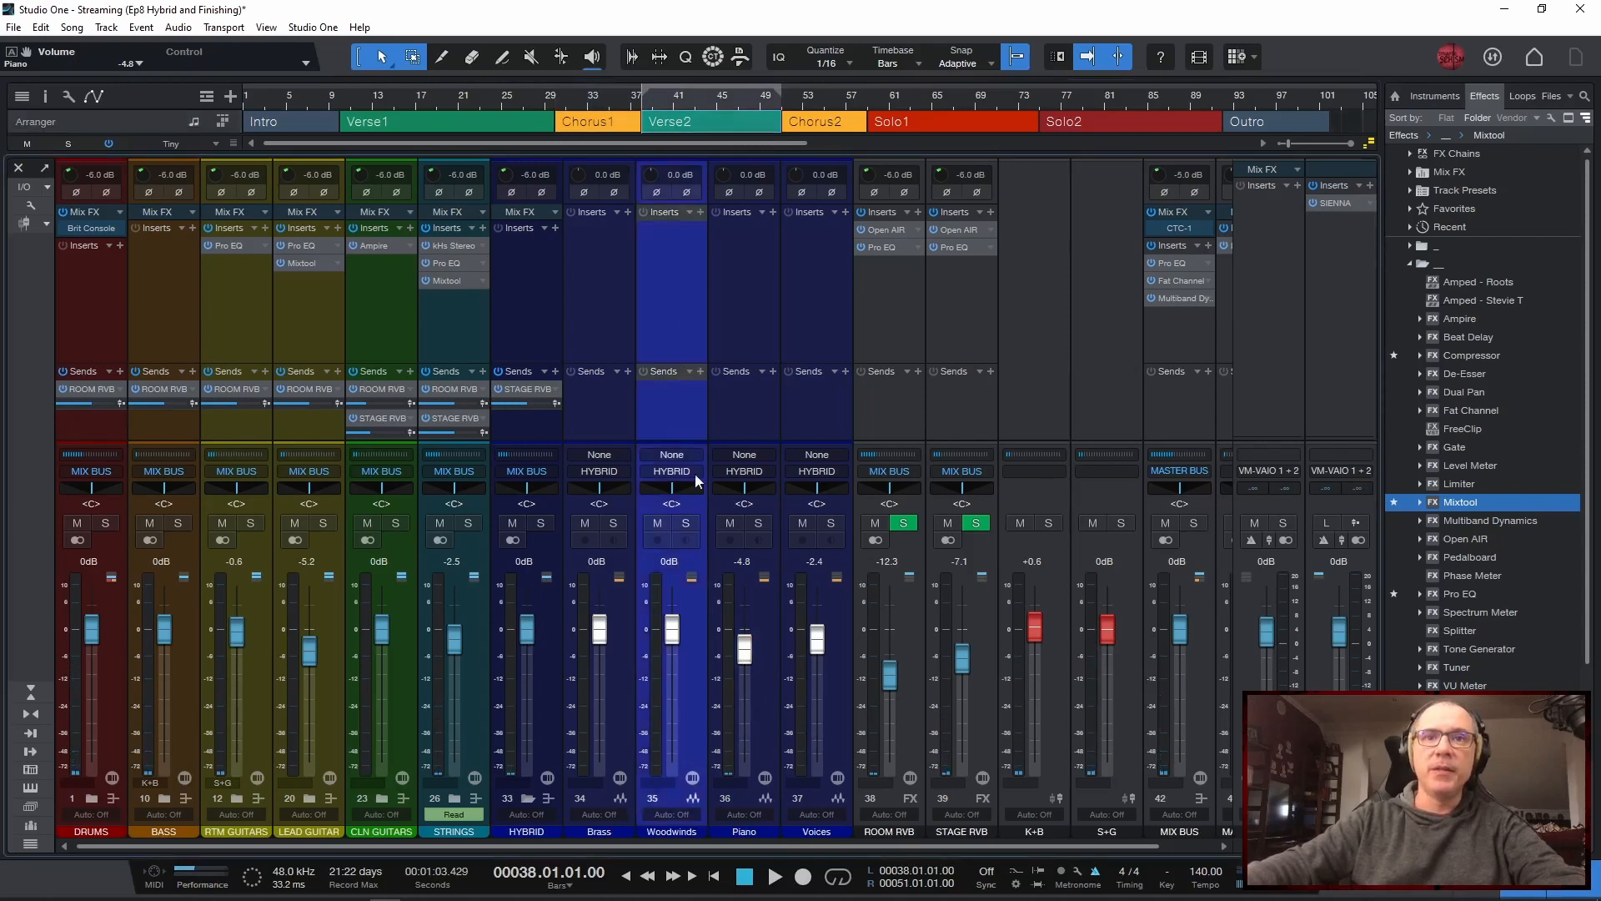
pyautogui.click(686, 523)
pyautogui.press('space')
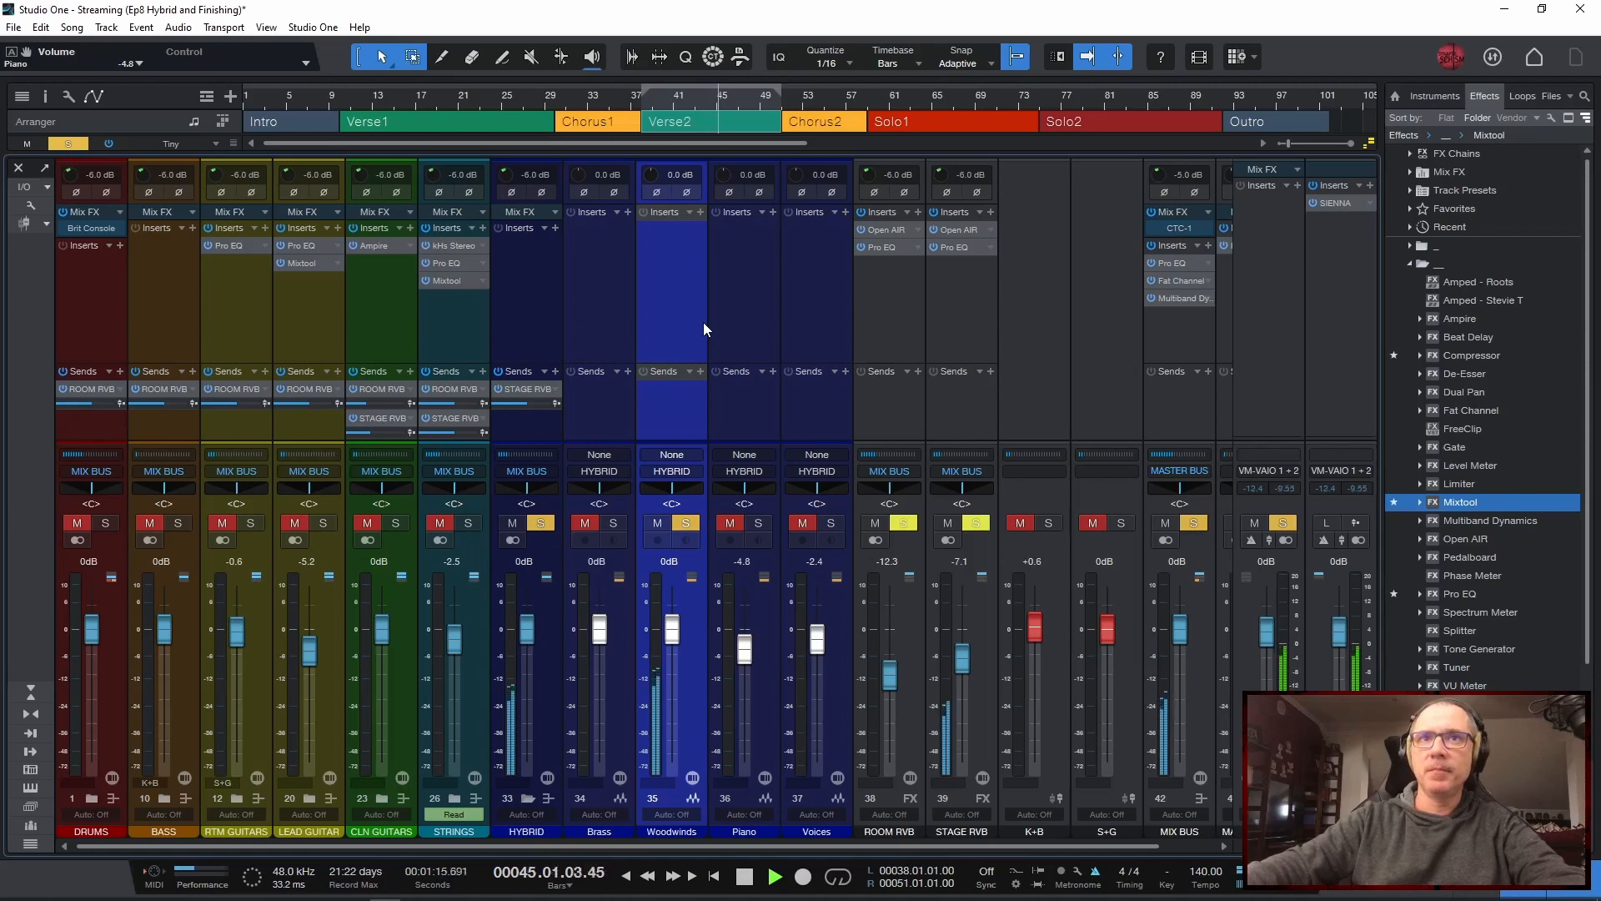
pyautogui.press('space')
pyautogui.click(685, 523)
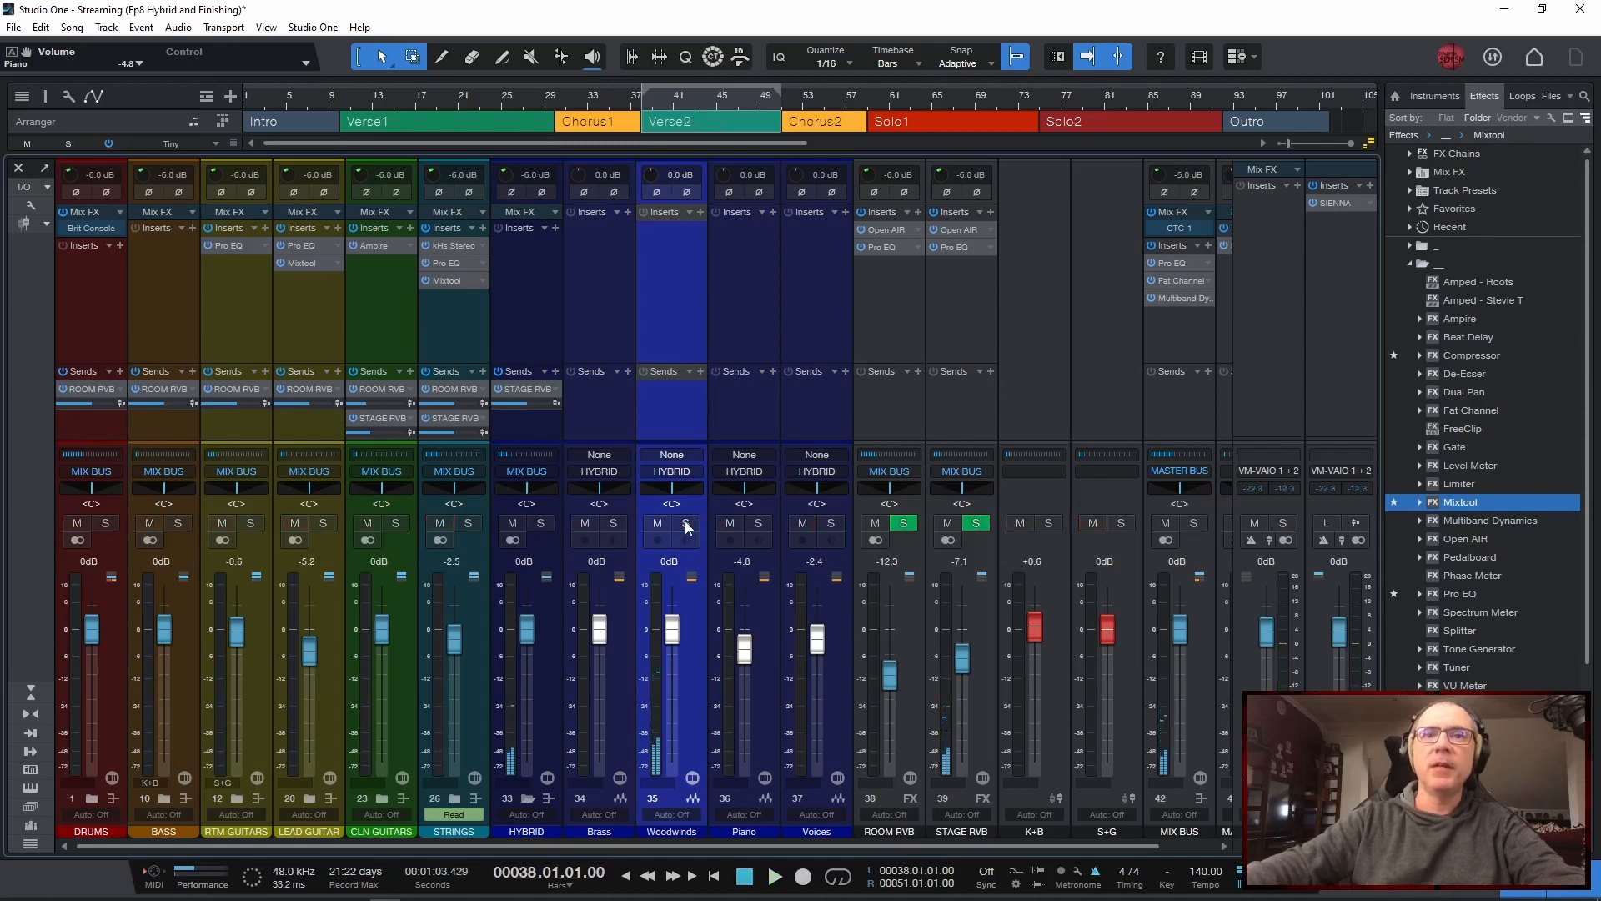
# Play Verse2 with the full mix and lower the Woodwinds channel's level to -4.8 dB
pyautogui.press('space')
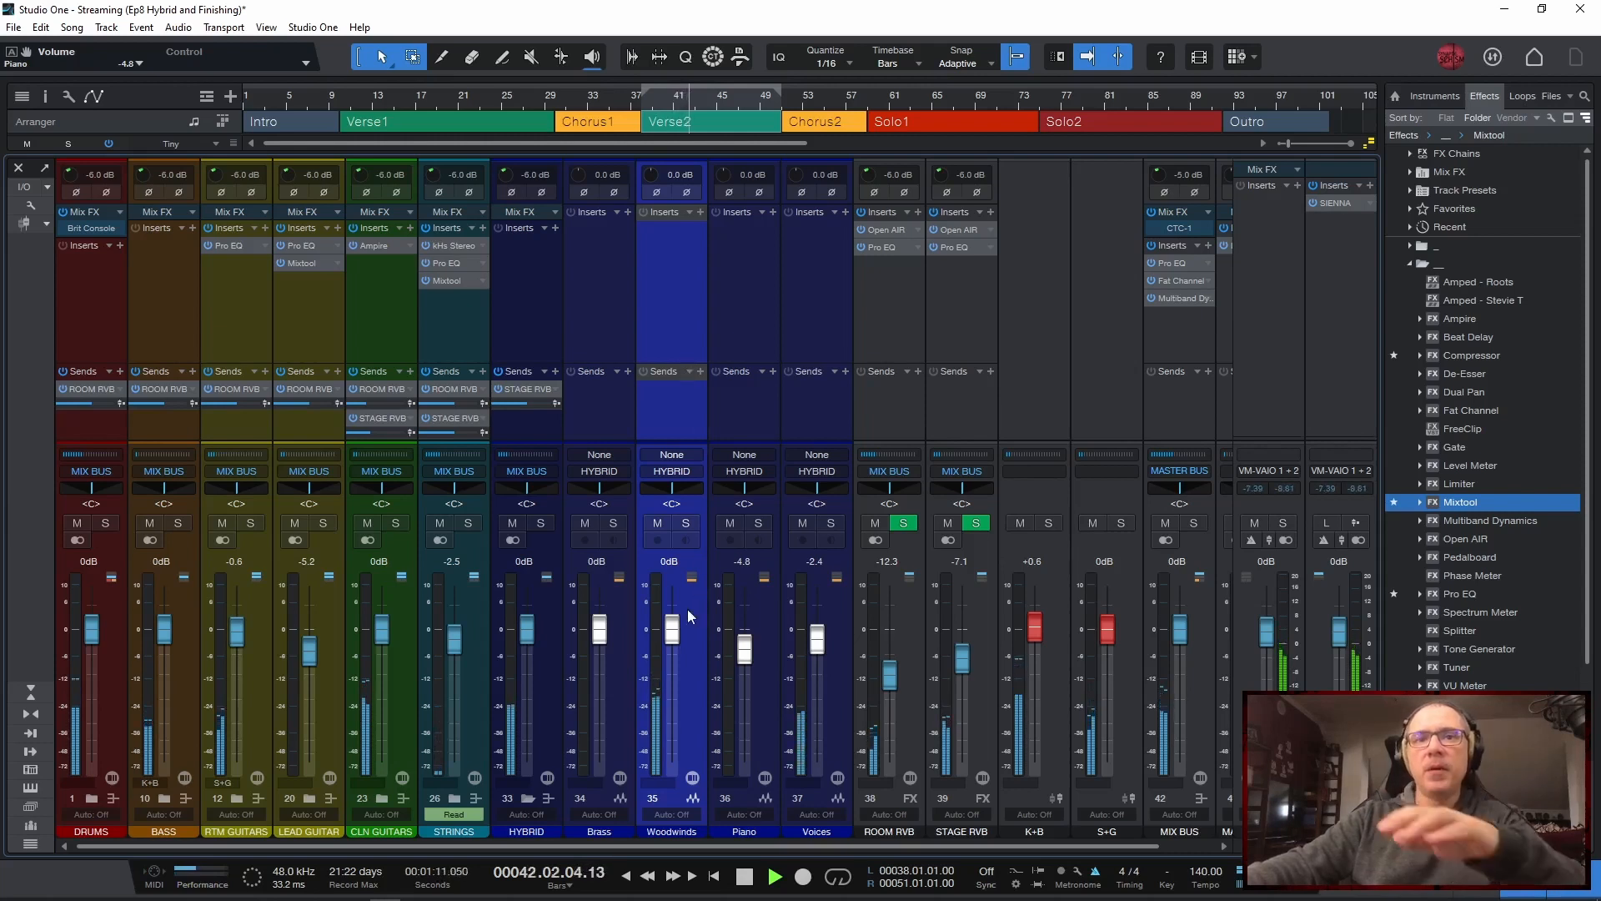
pyautogui.moveTo(677, 629); pyautogui.dragTo(677, 650)
pyautogui.press('space')
pyautogui.press('space')
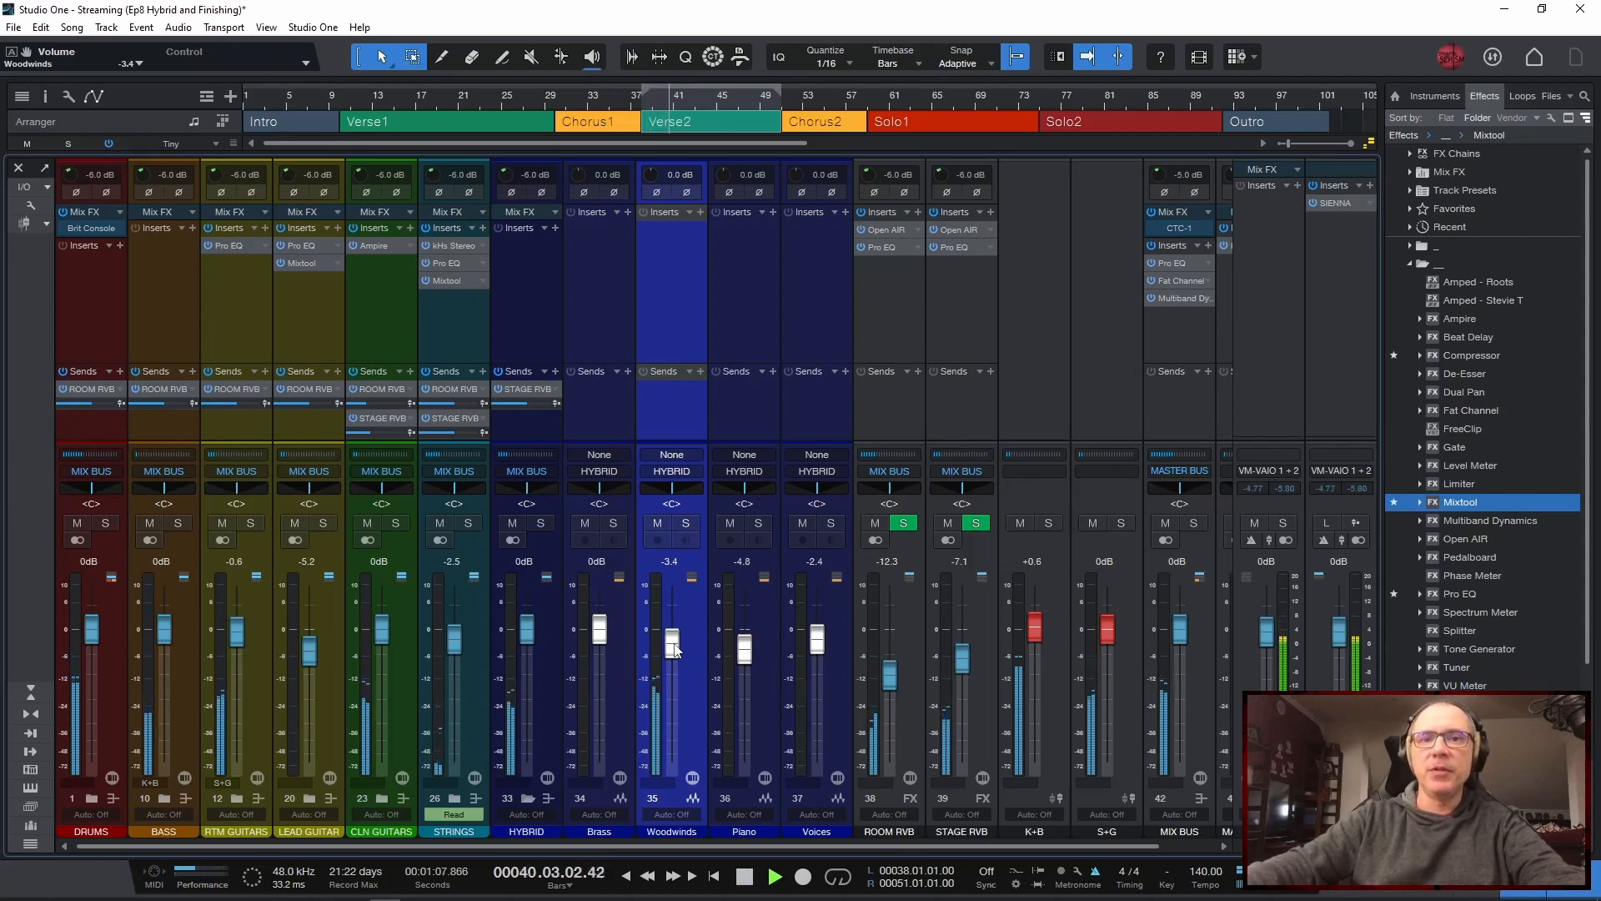
pyautogui.moveTo(676, 650); pyautogui.dragTo(677, 656)
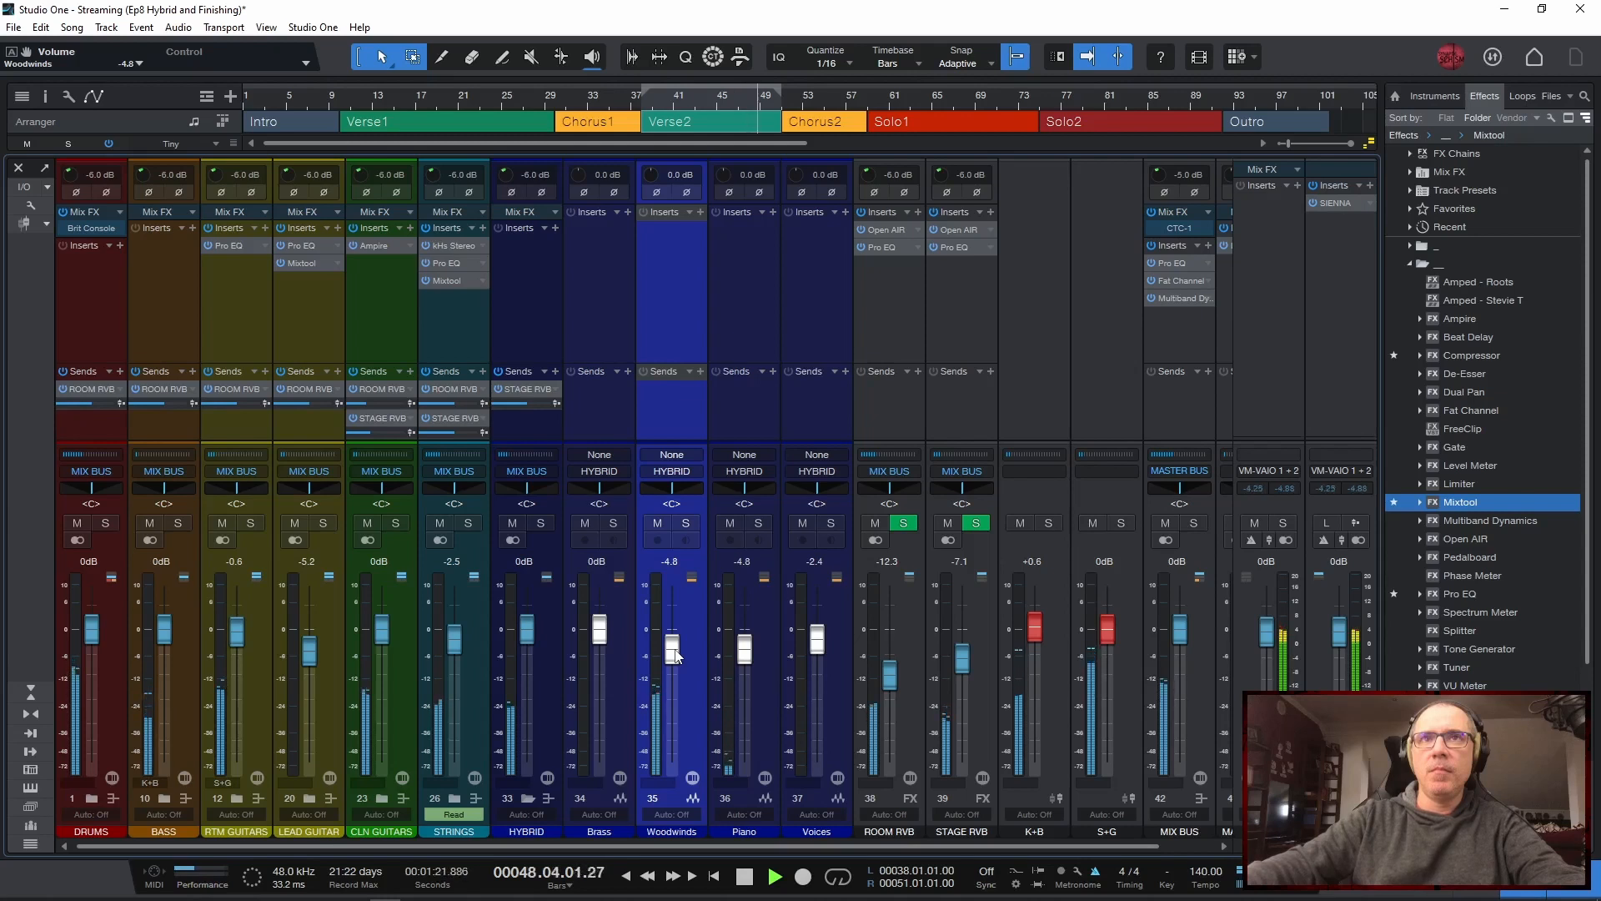
pyautogui.press('space')
pyautogui.press('space')
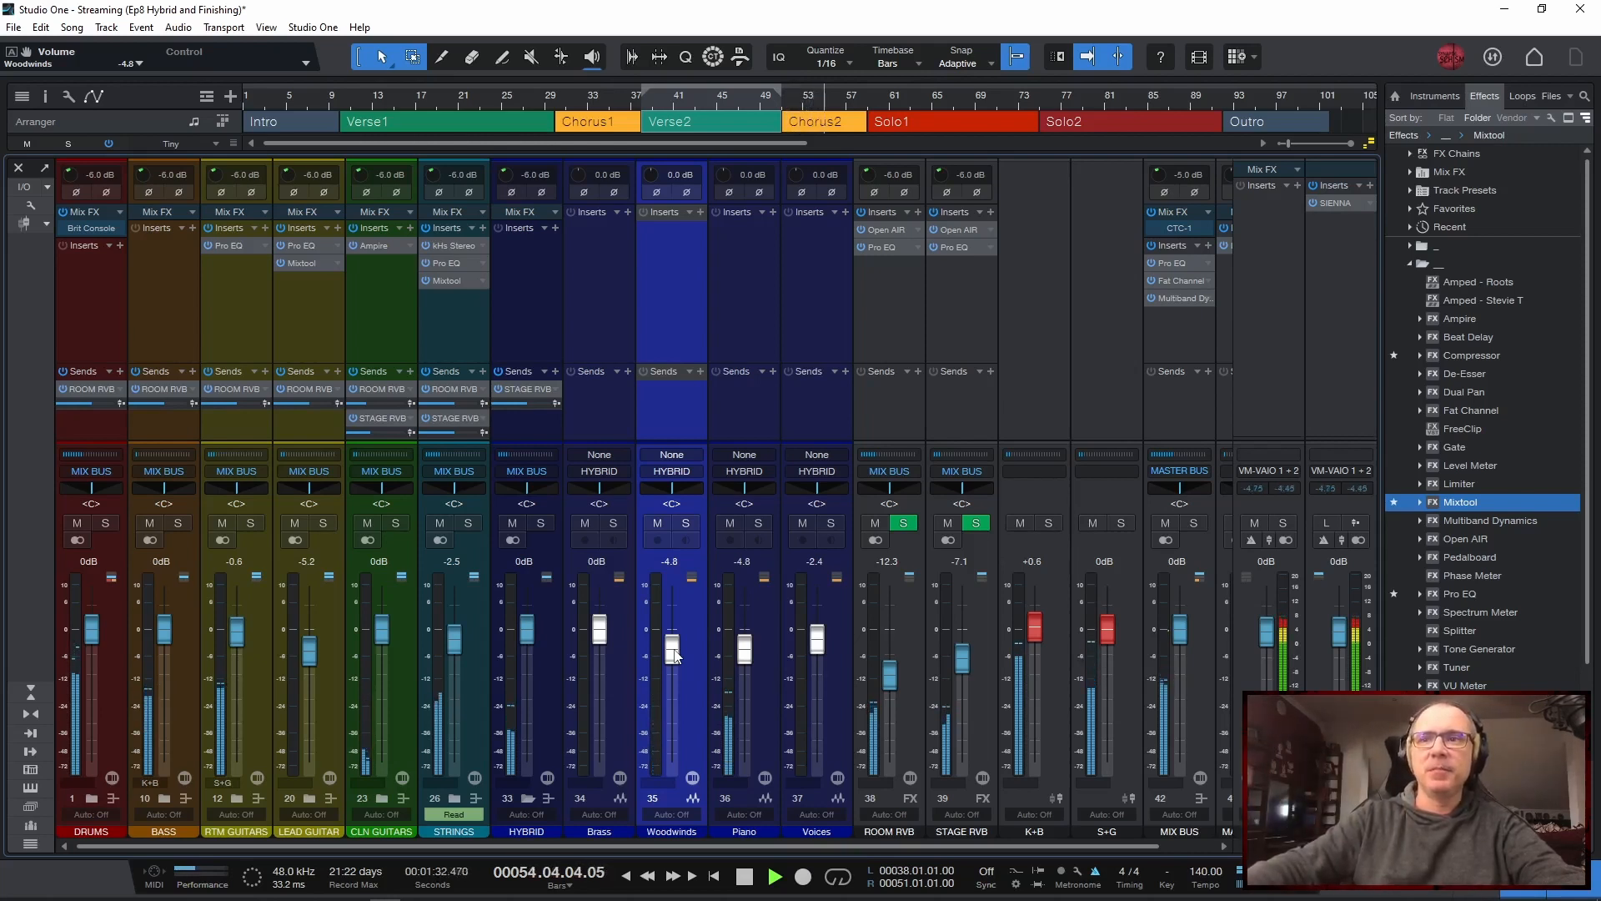
pyautogui.press('space')
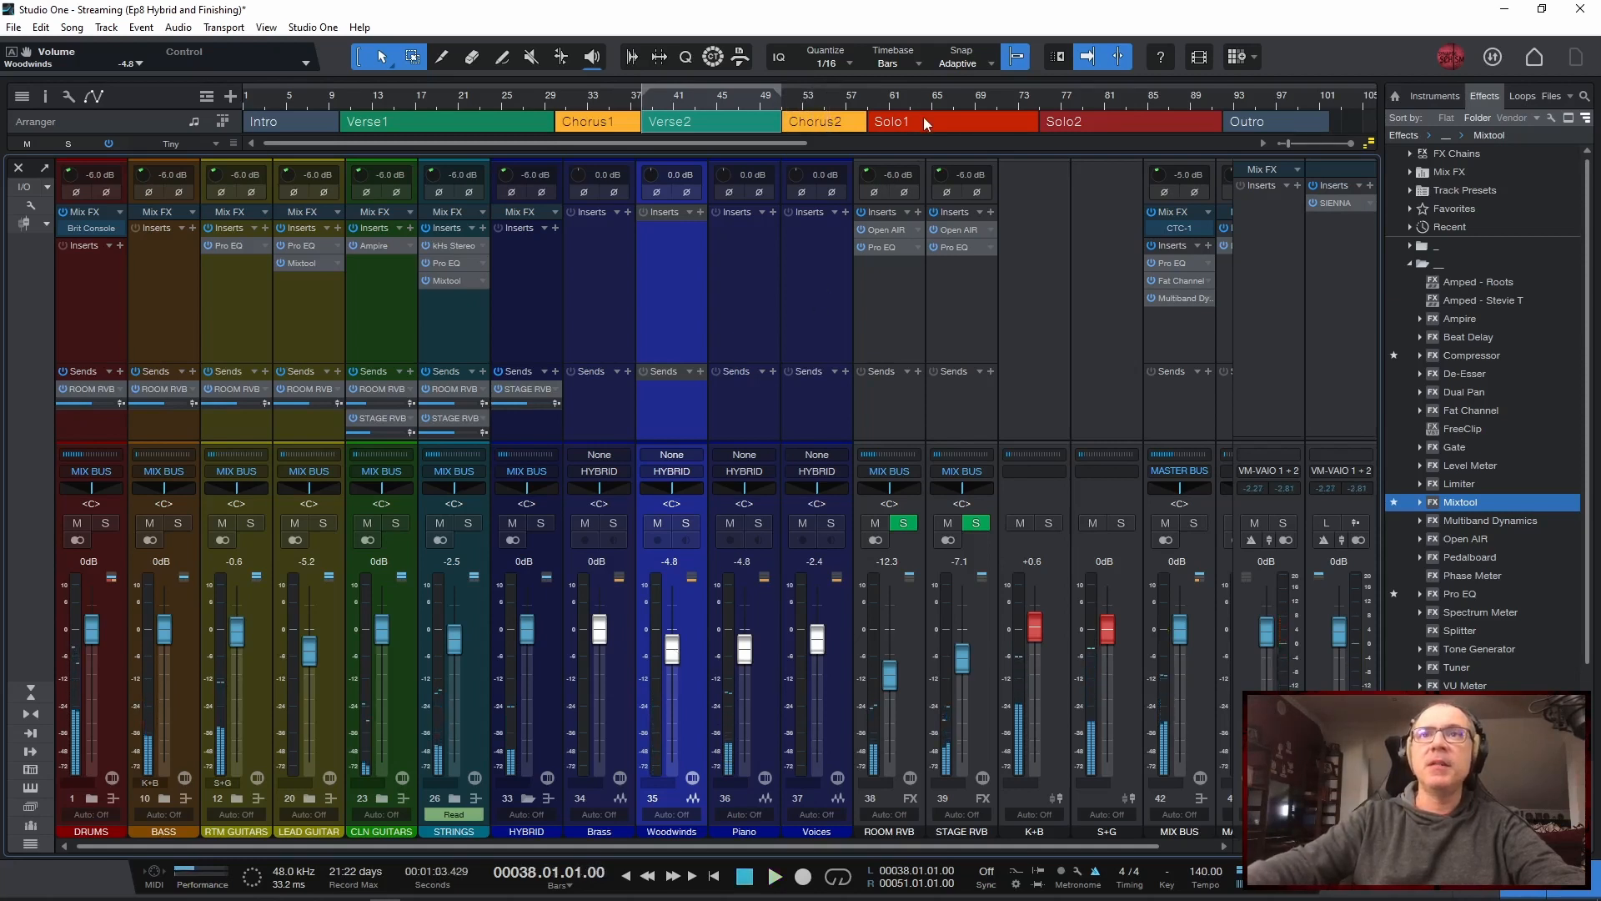
# Audition the Brass channel in solo from the Solo1 section and raise its level to +0.4 dB in the full mix
pyautogui.click(923, 121)
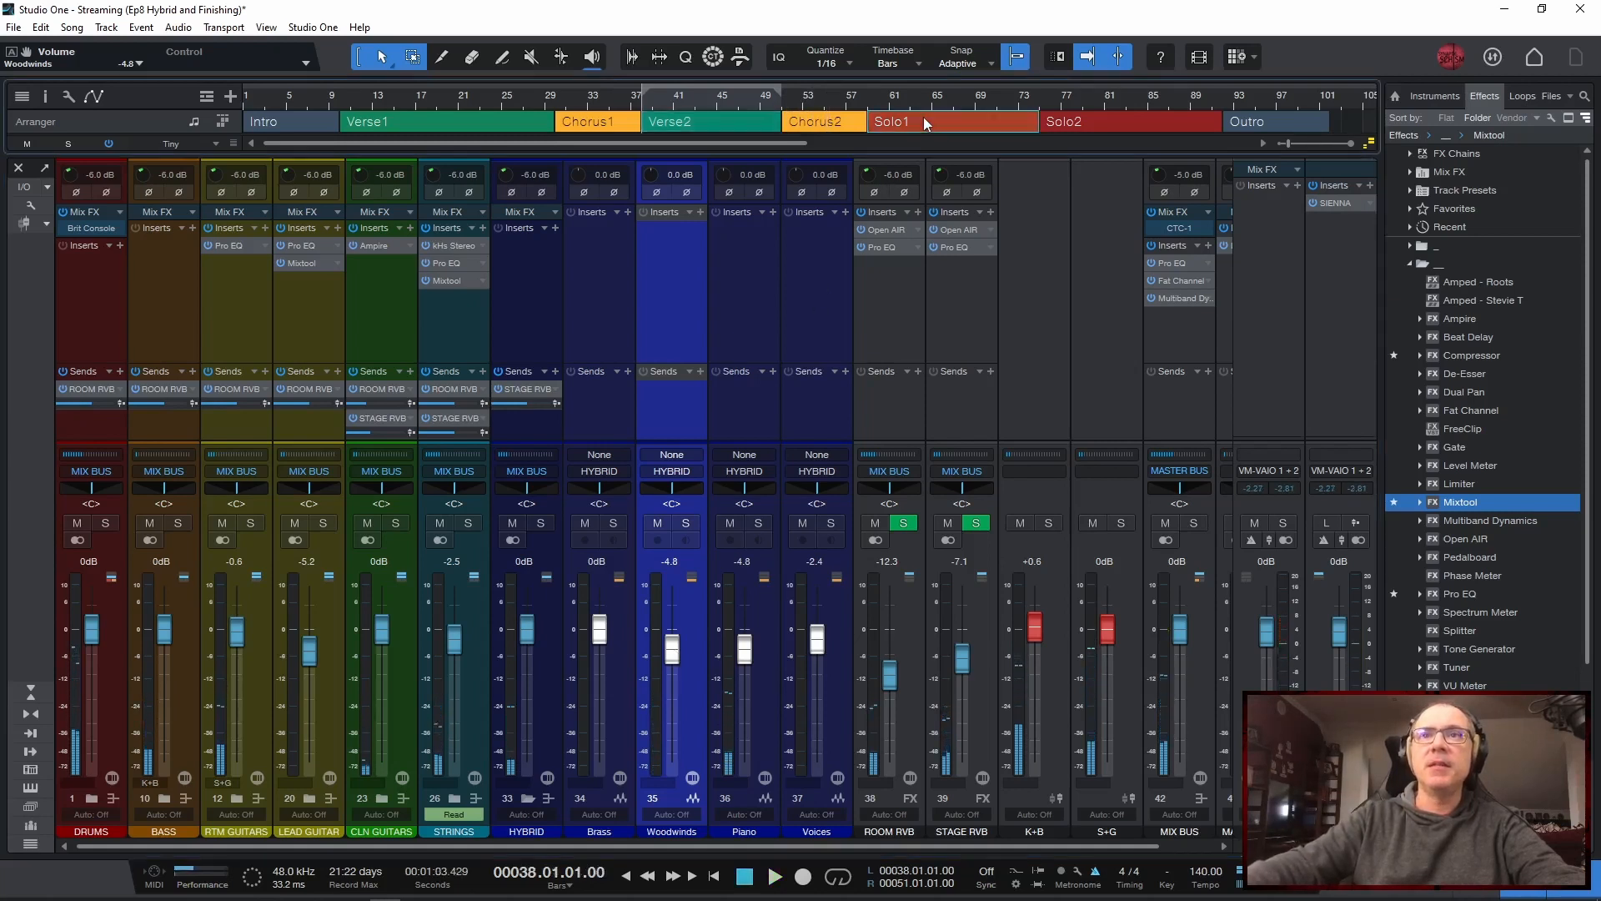
pyautogui.click(616, 522)
pyautogui.press('space')
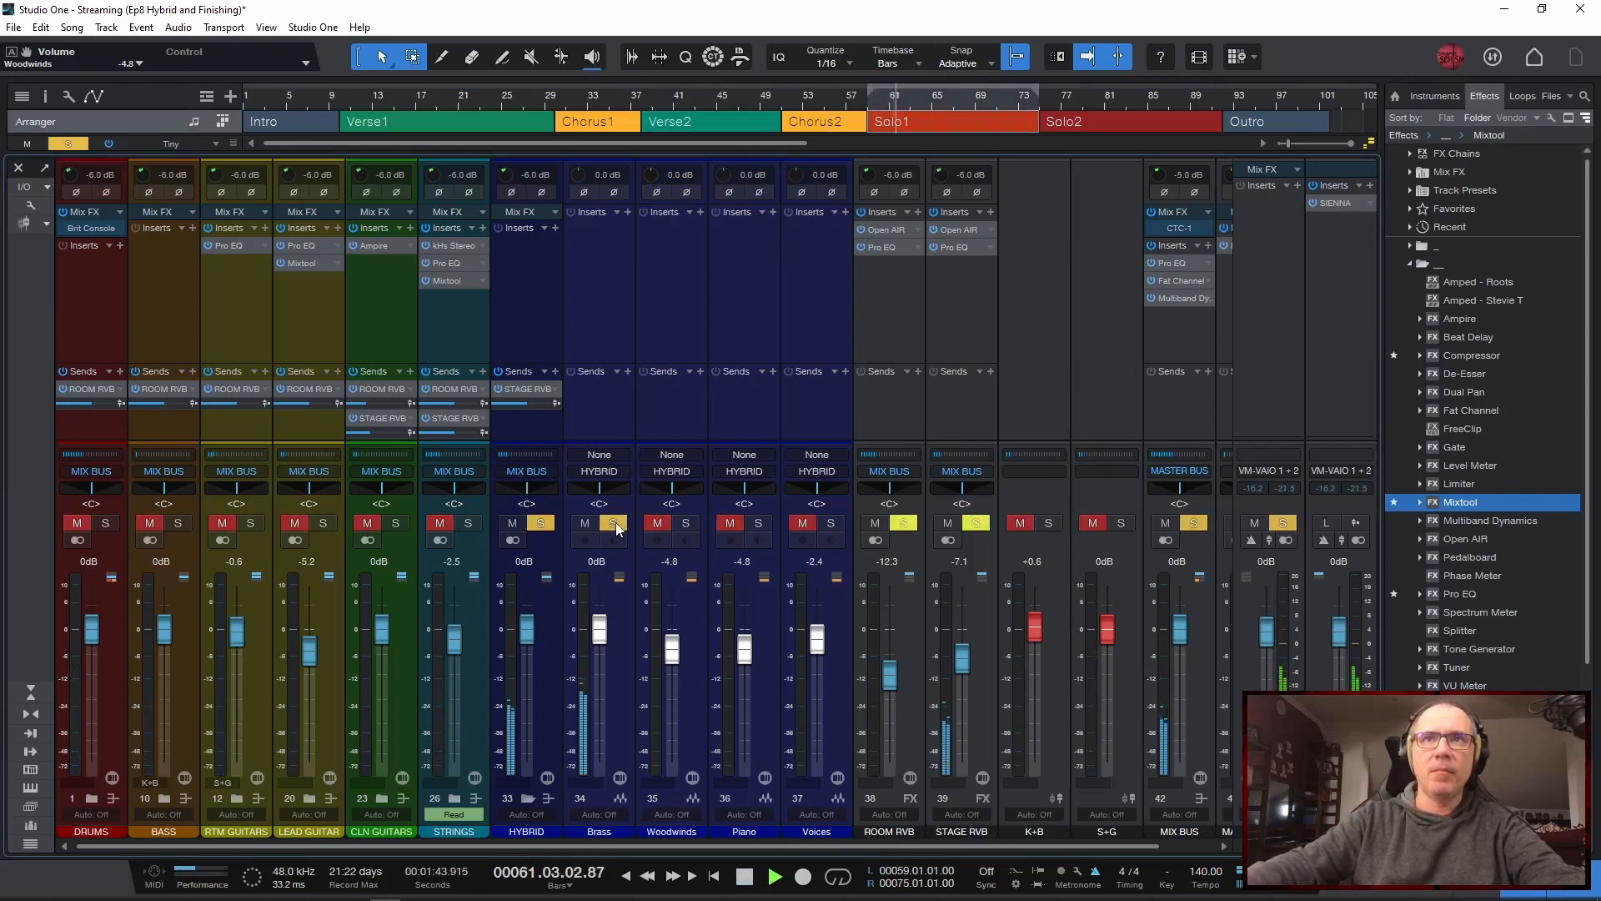
pyautogui.click(614, 523)
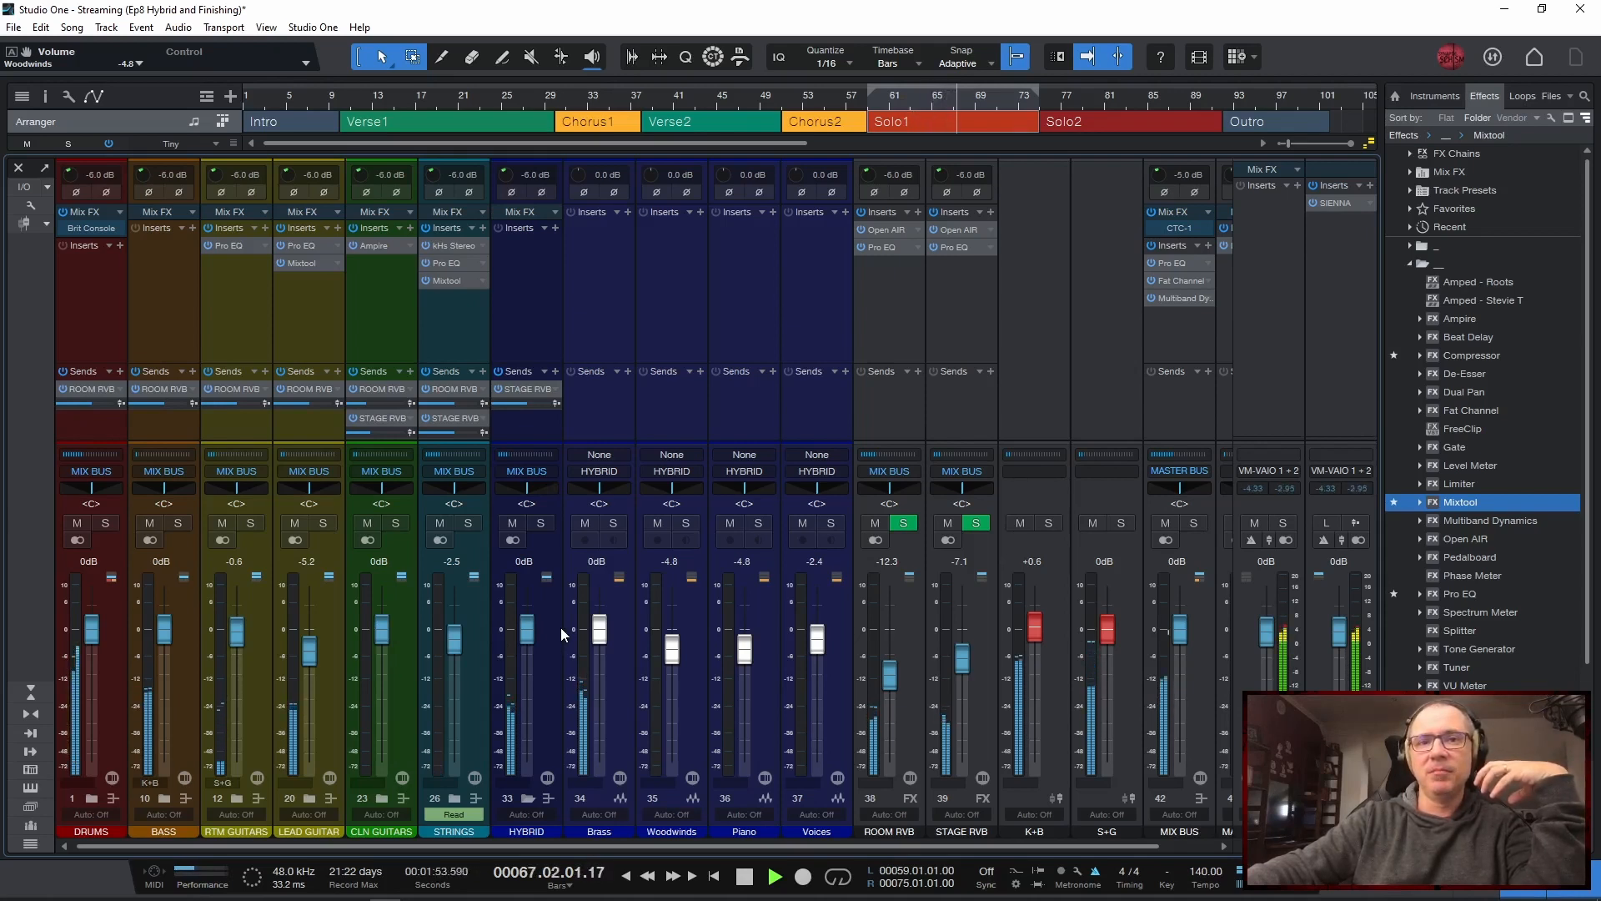
pyautogui.moveTo(599, 639); pyautogui.dragTo(599, 636)
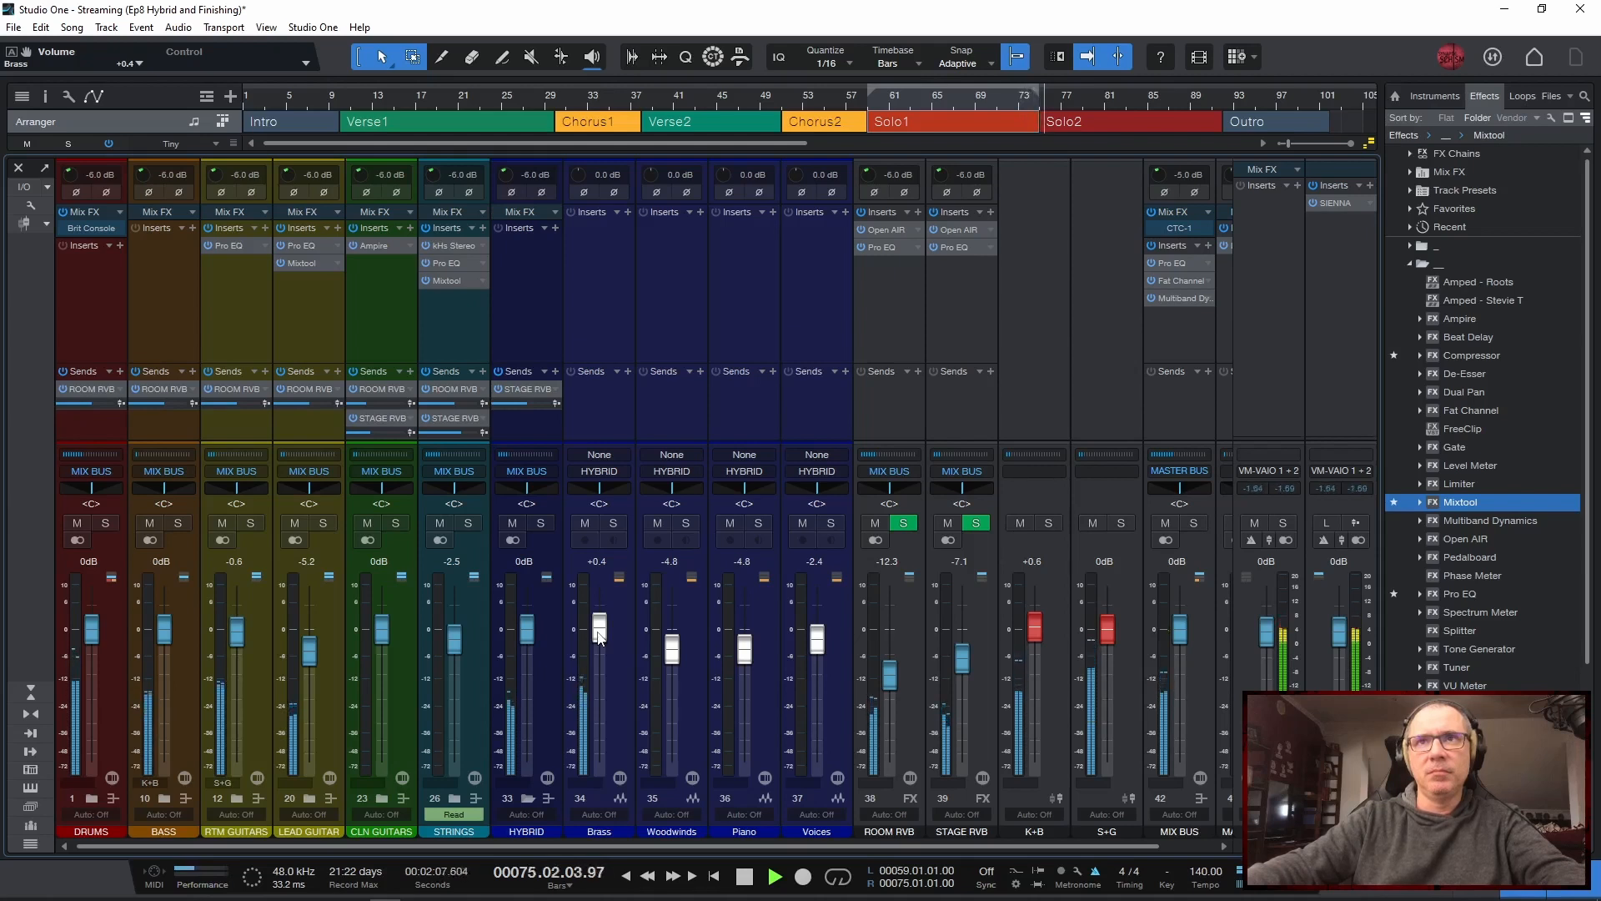
pyautogui.press('KP_1')
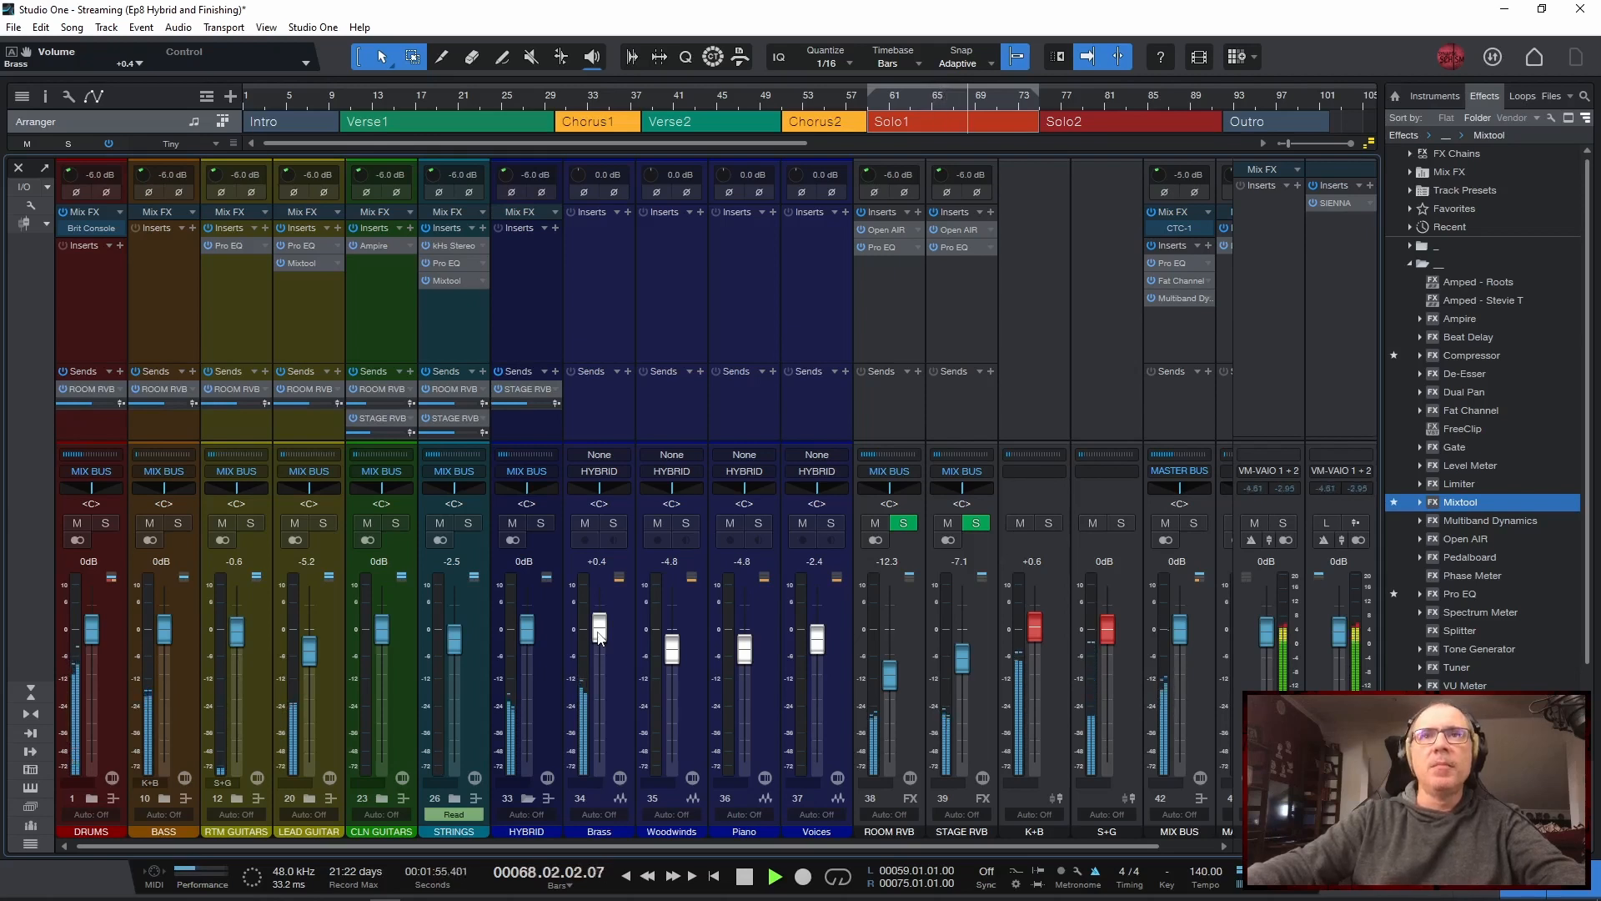
pyautogui.press('space')
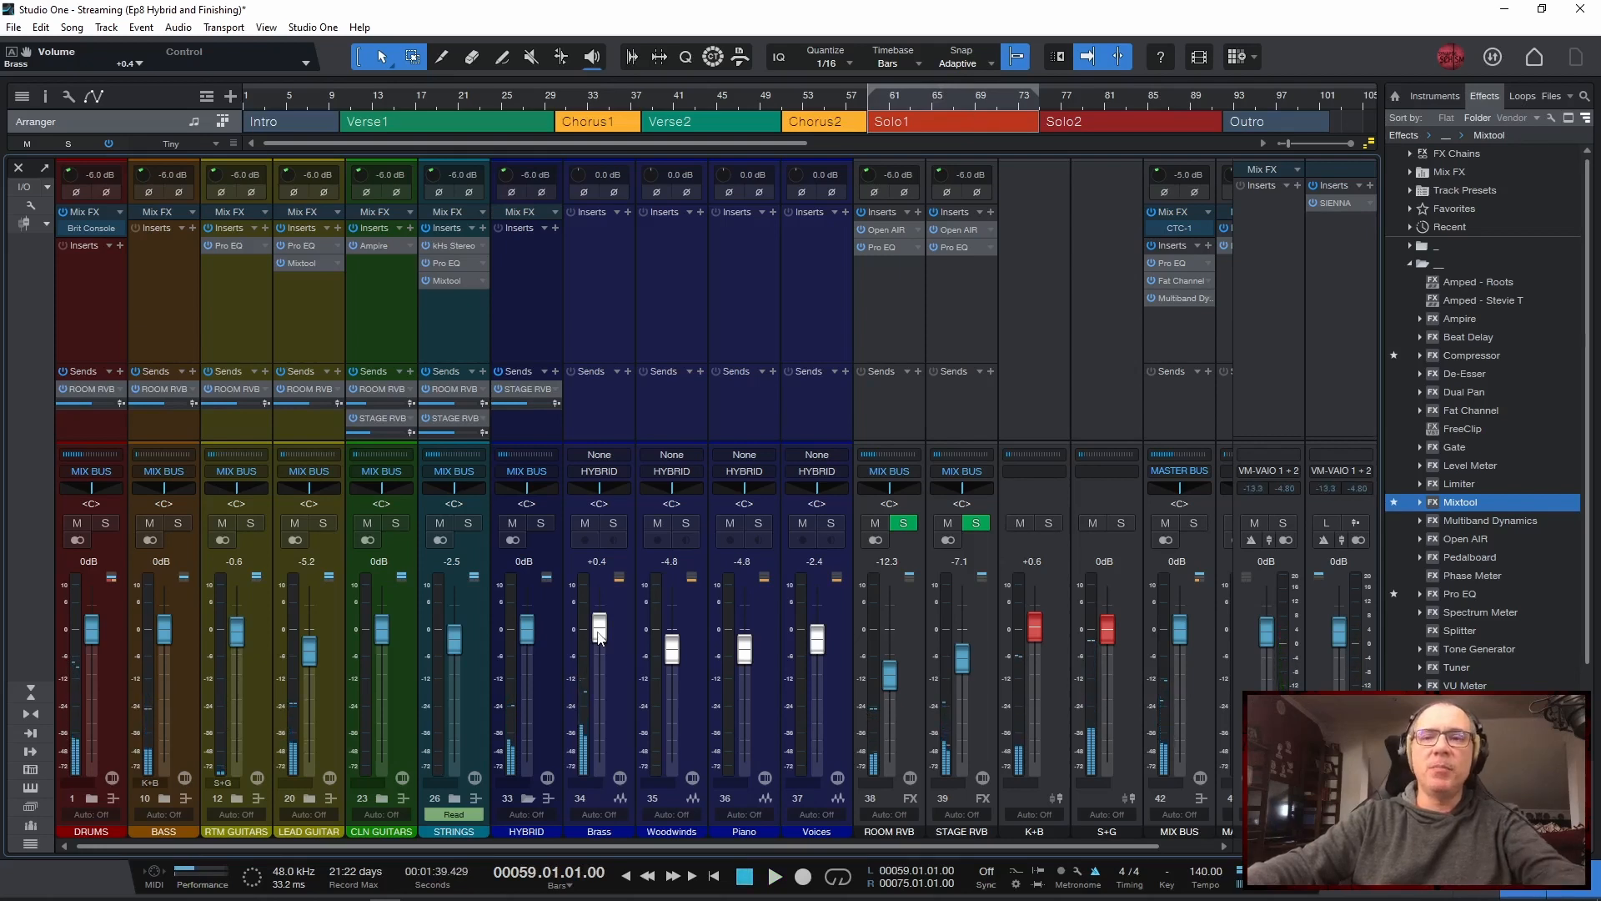
# Play the full mix repeatedly from bar 67, in the middle of the Solo1 section
pyautogui.click(953, 96)
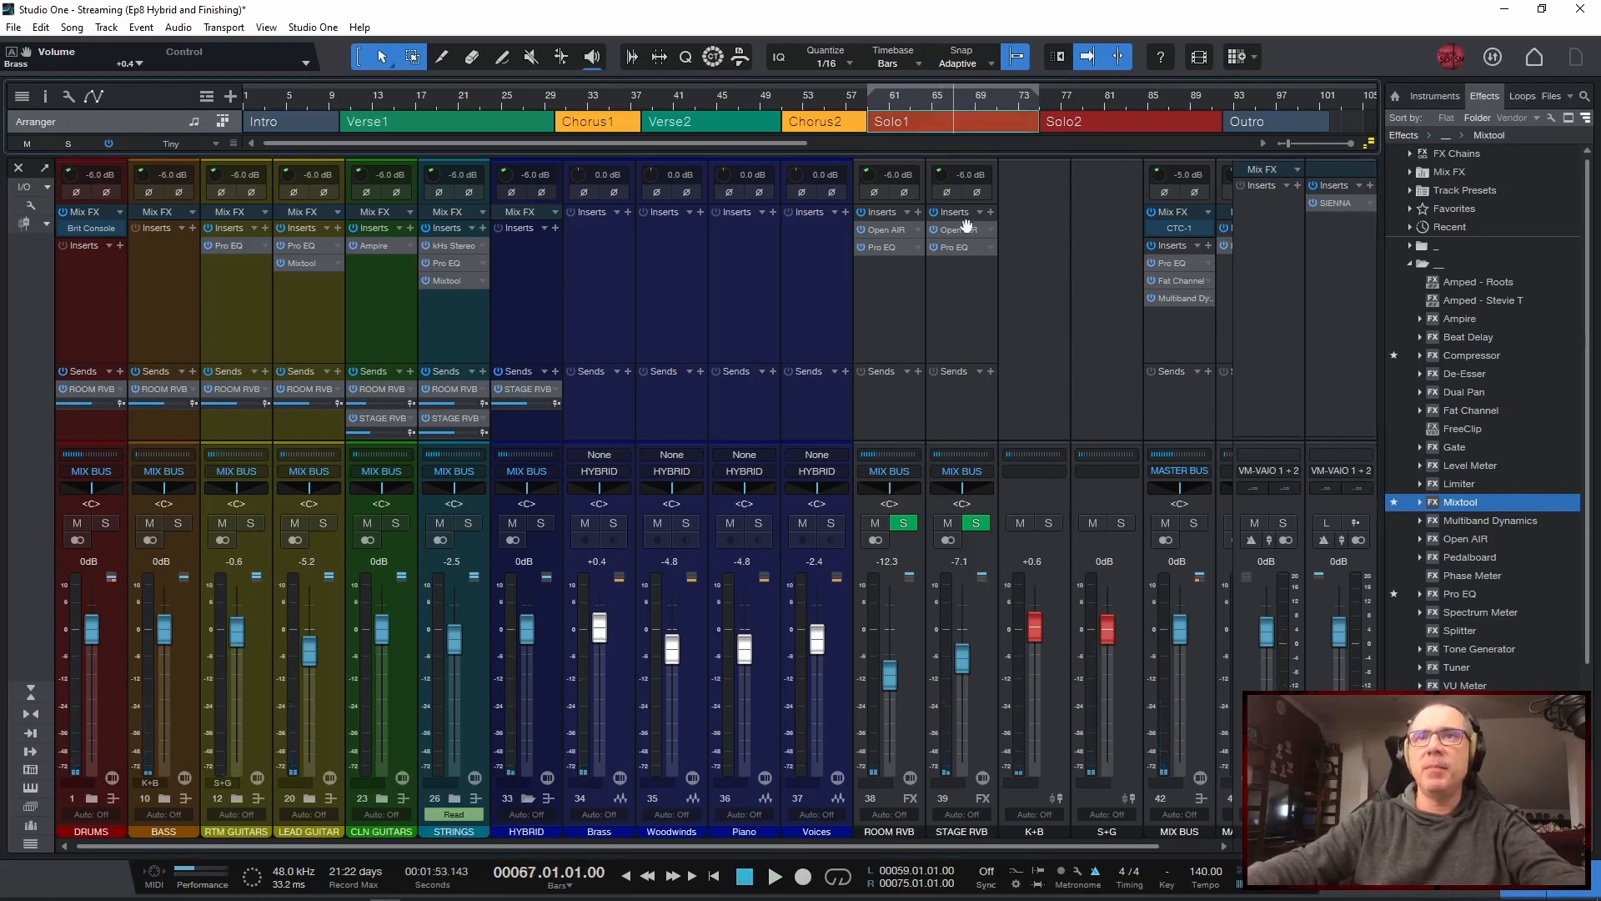
pyautogui.press('space')
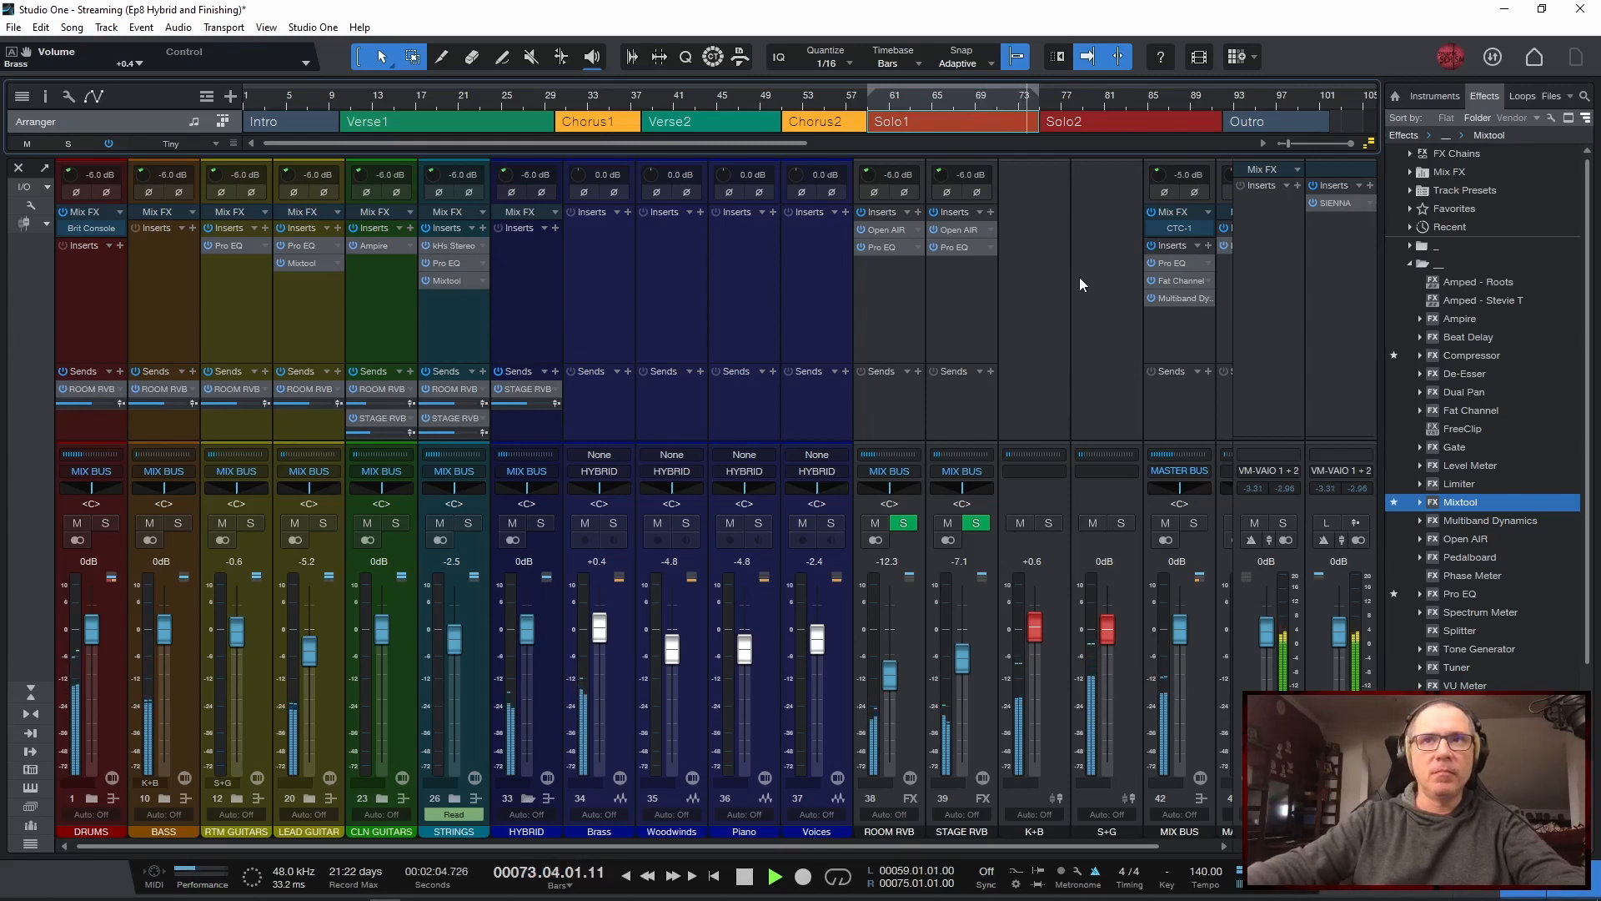
pyautogui.press('space')
pyautogui.press('space')
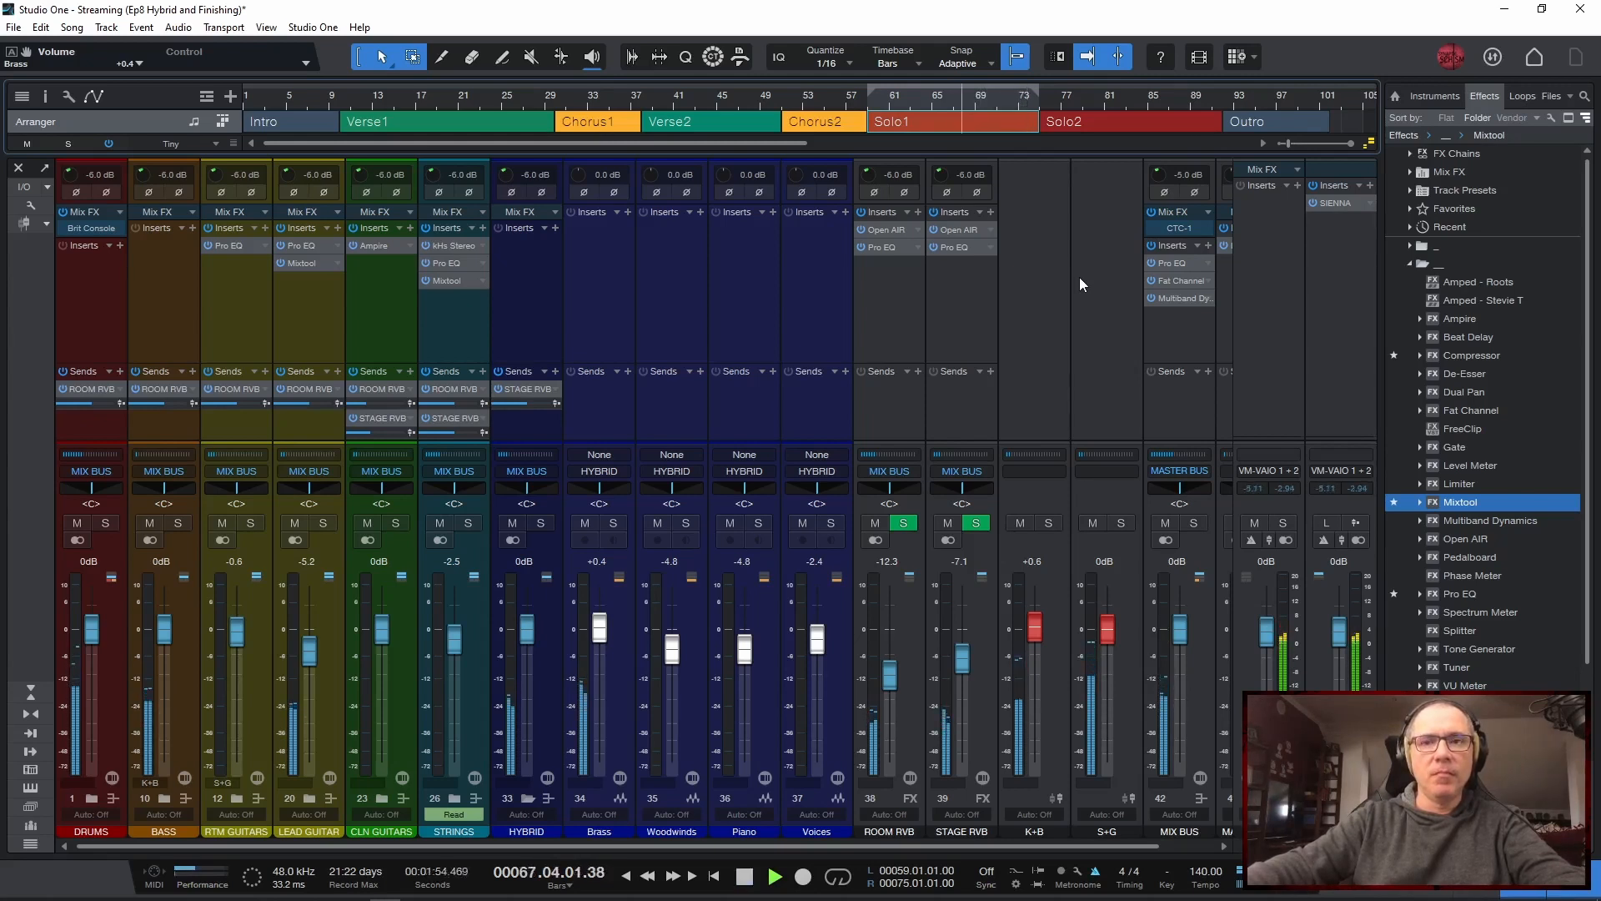
pyautogui.press('space')
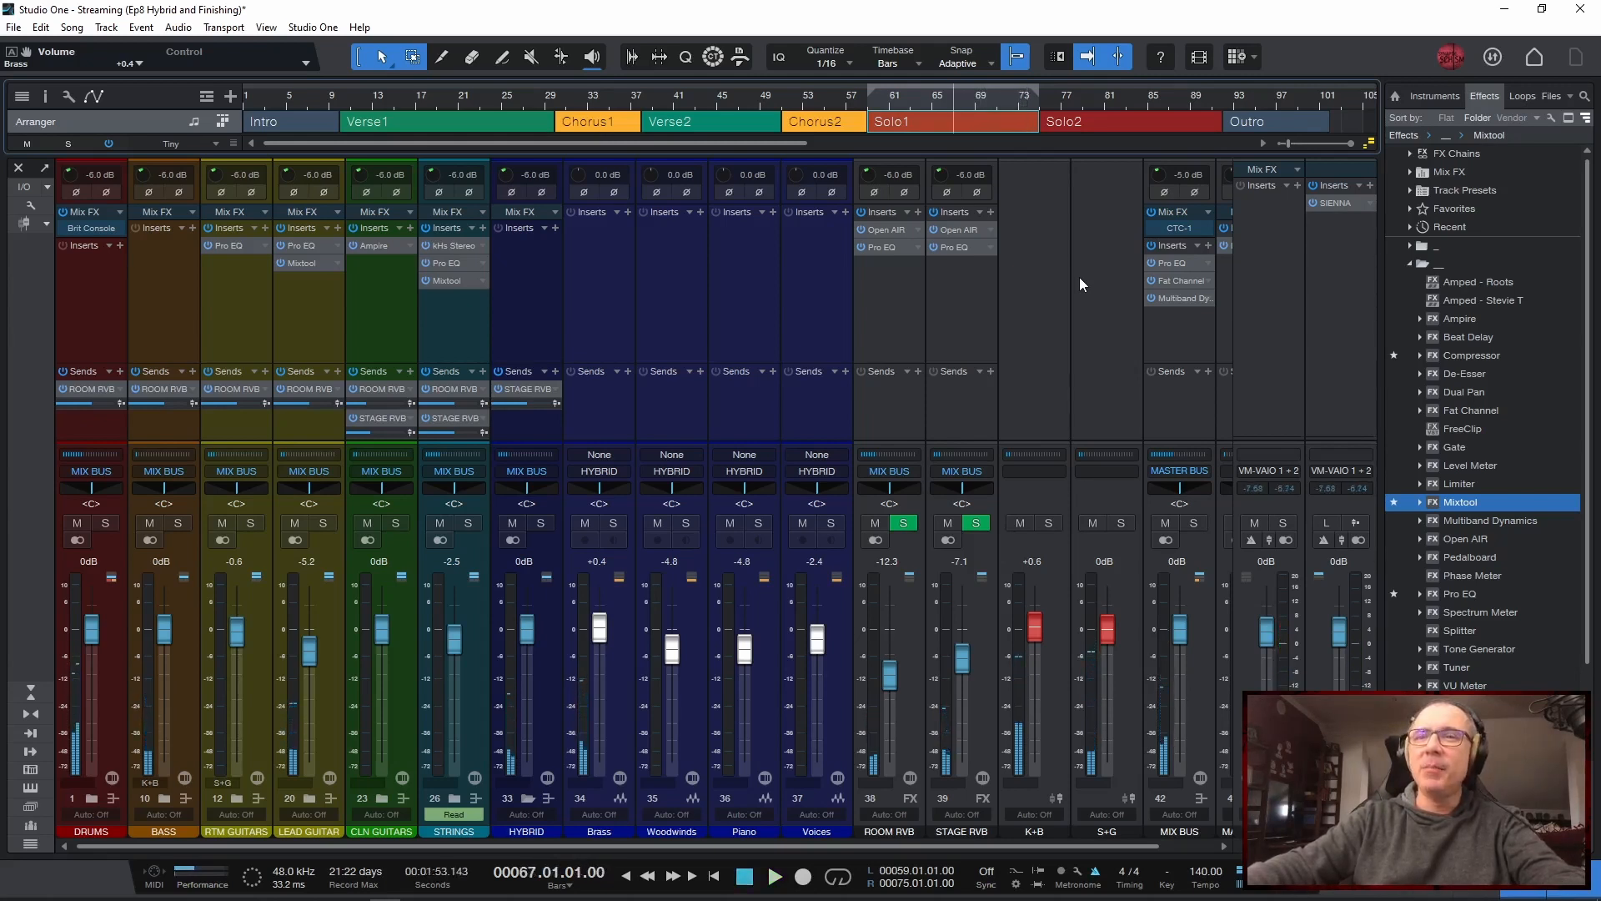
# Open the K+B channel's volume automation in the arrangement and enlarge its track height
pyautogui.rightClick(1035, 633)
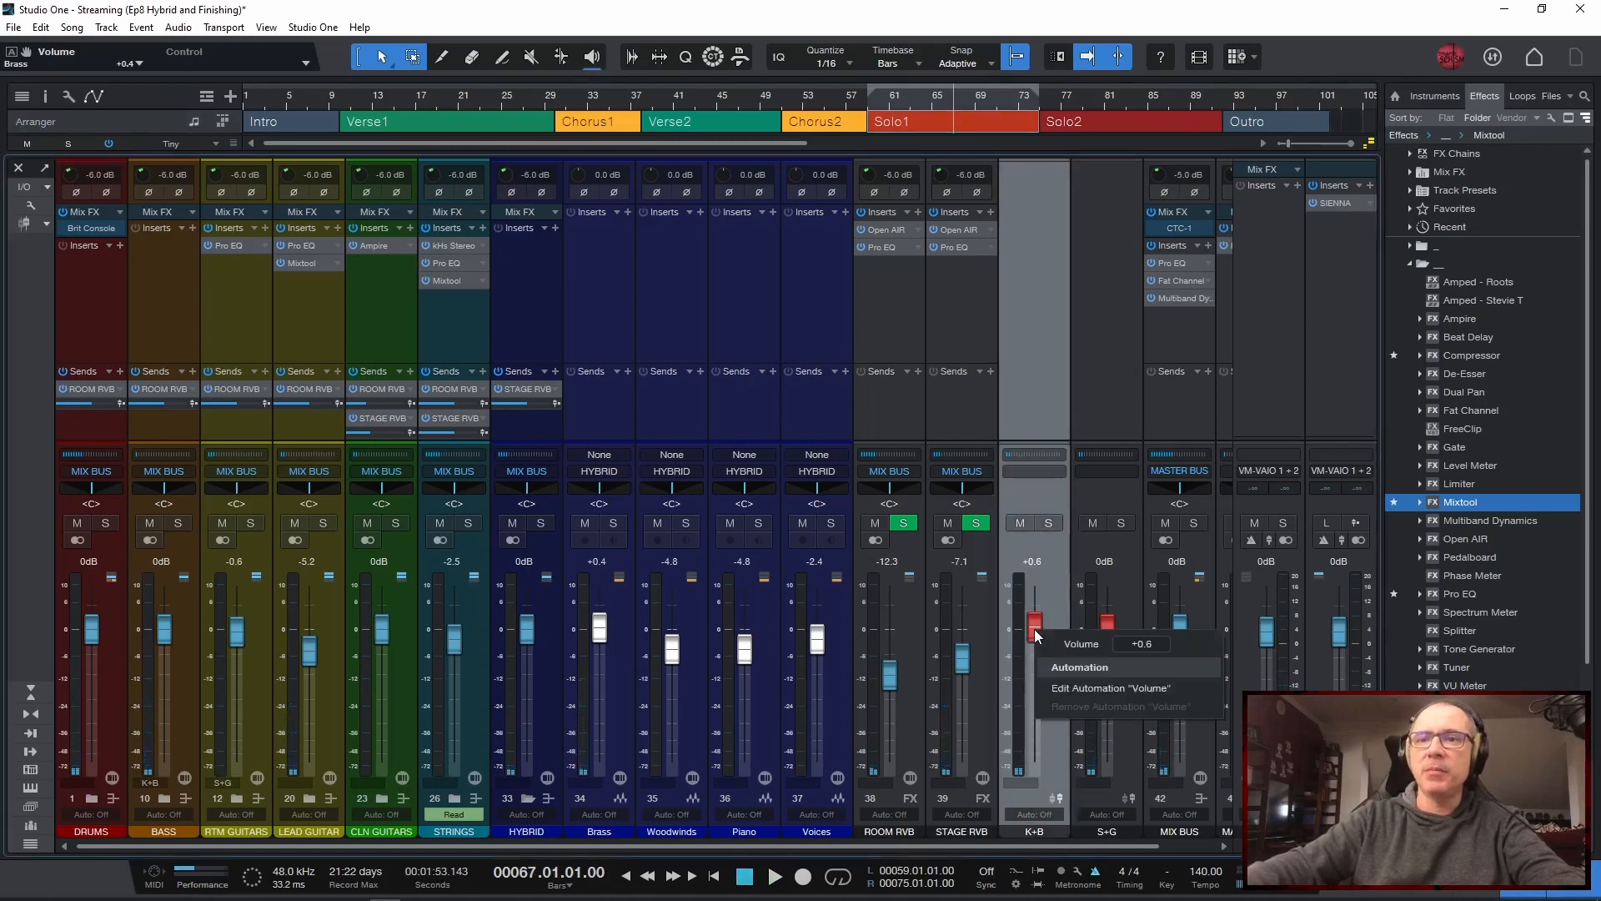
pyautogui.click(1079, 687)
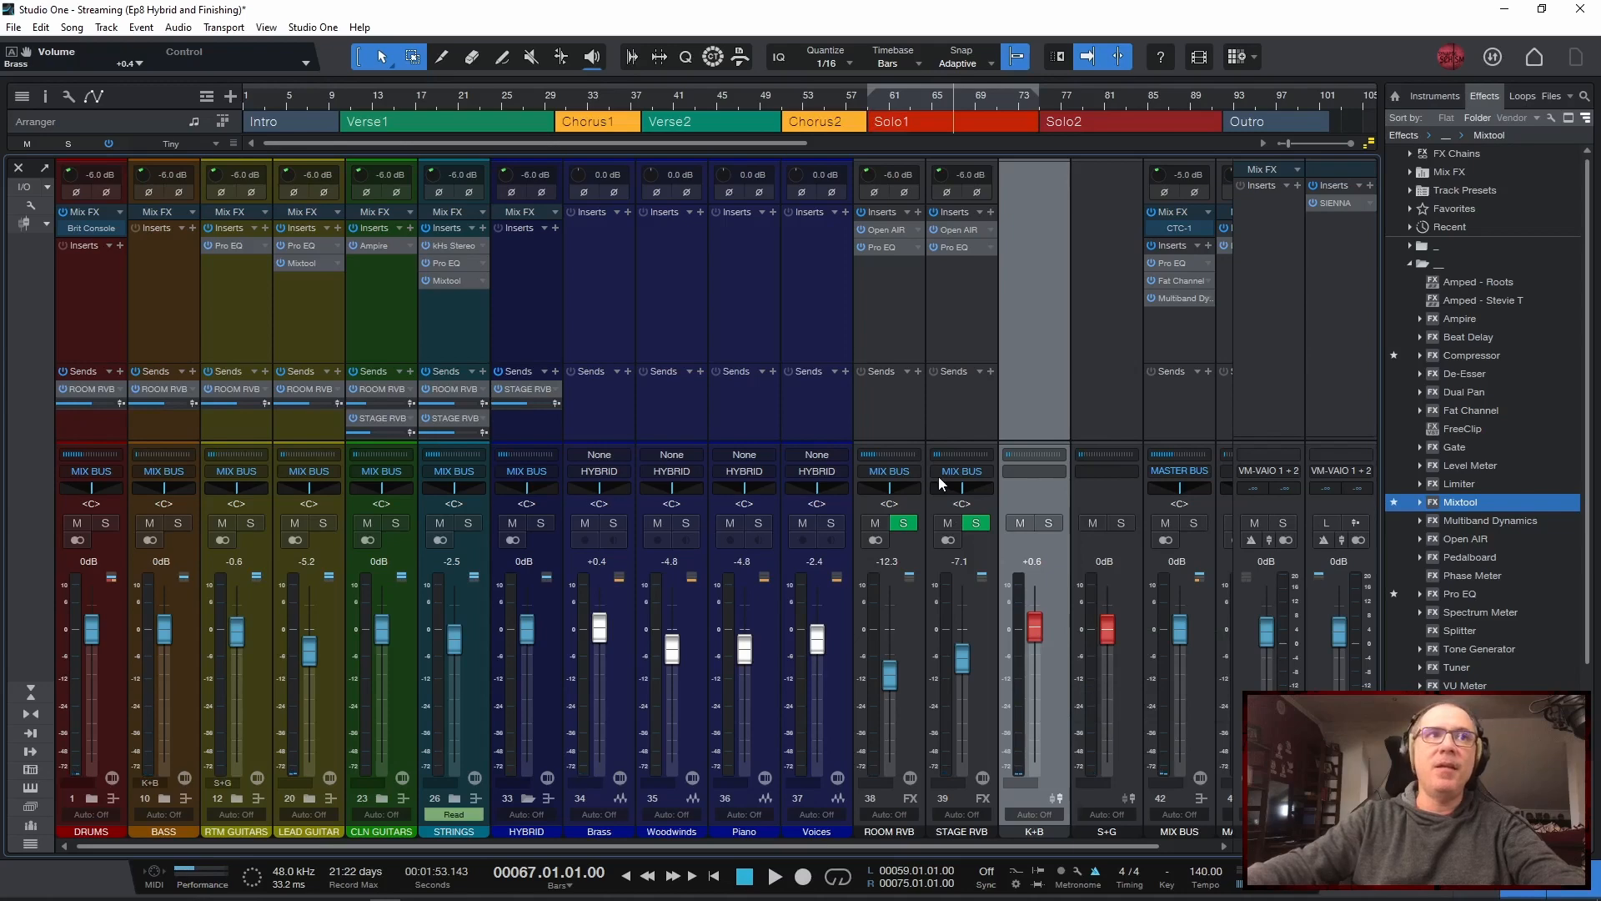
pyautogui.press('F3')
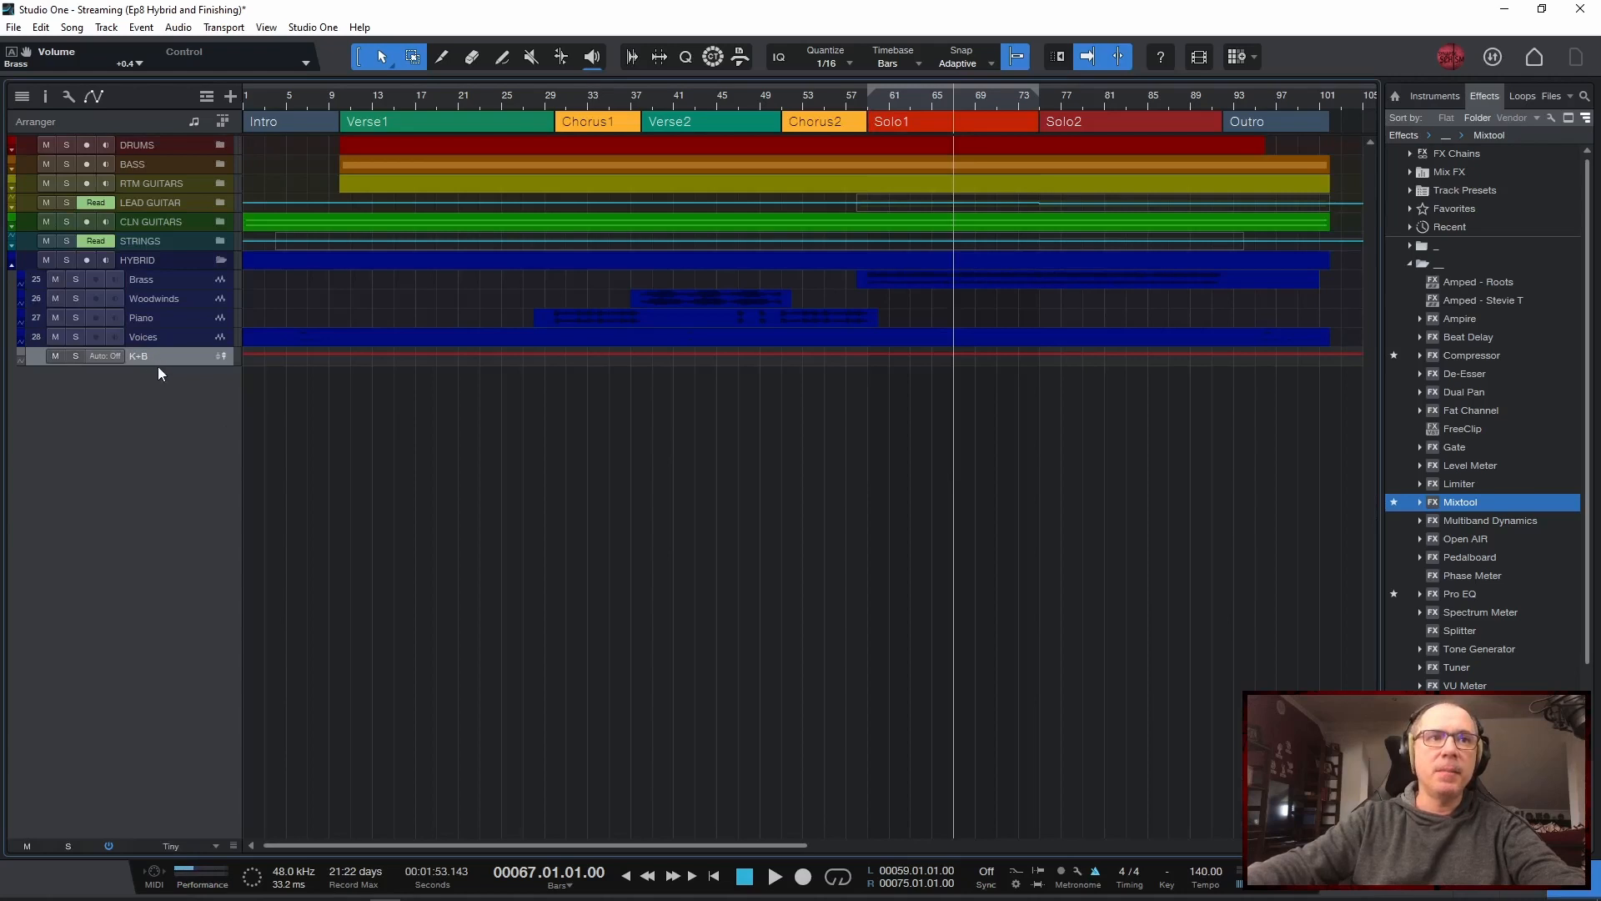
pyautogui.moveTo(164, 365); pyautogui.dragTo(204, 788)
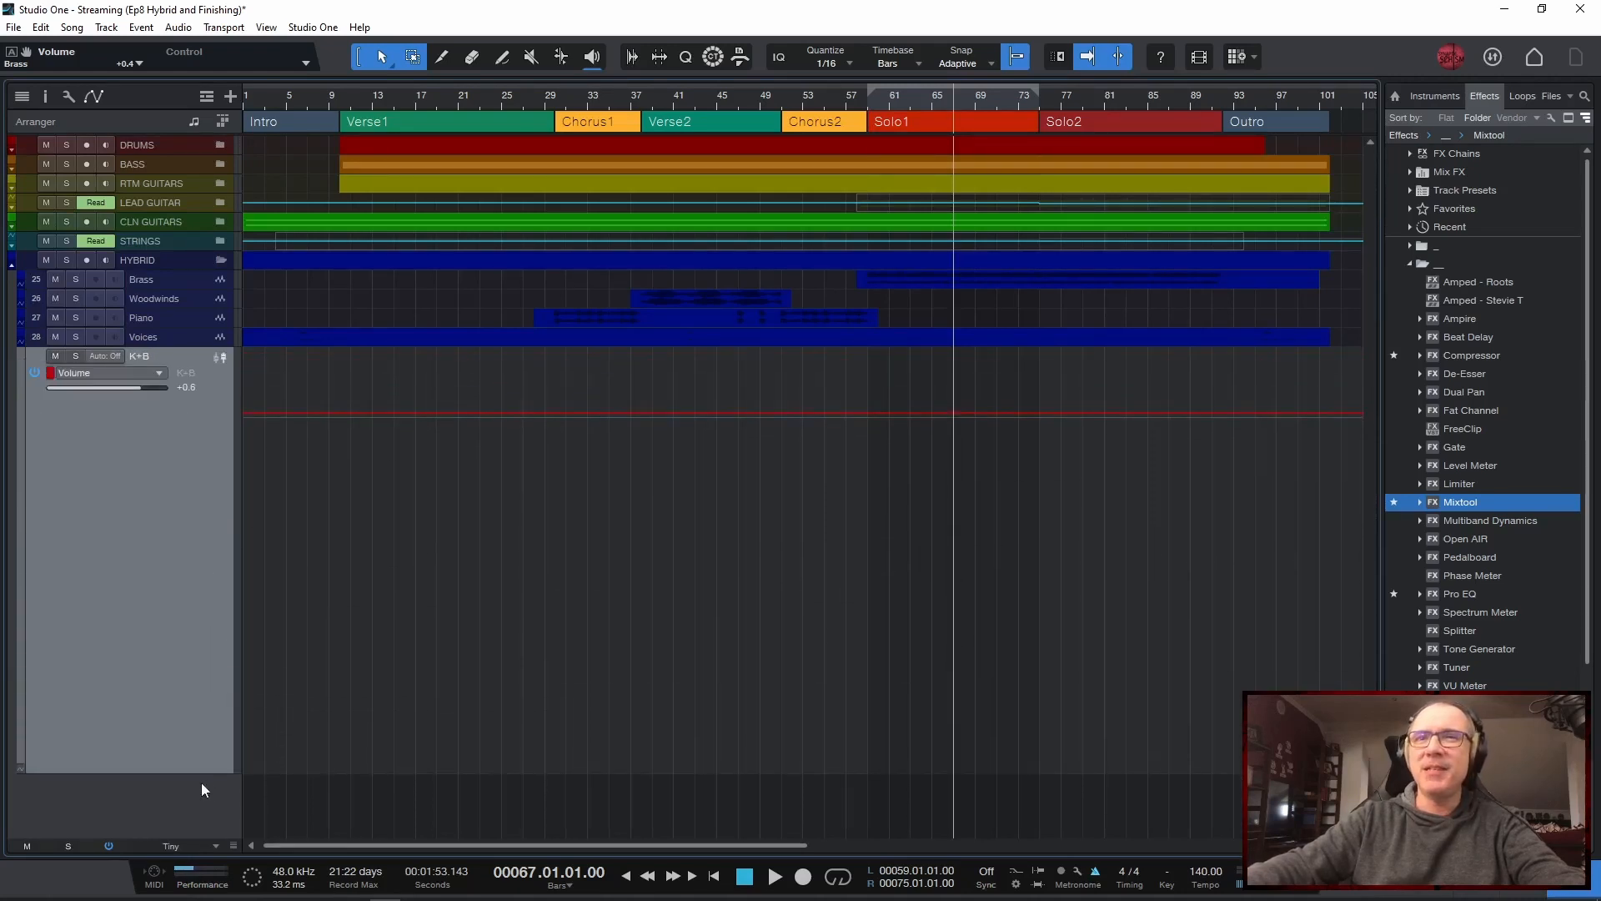
# Add K+B volume automation points at the start and end of Solo1 and raise that section to about +2.1 dB
pyautogui.click(955, 417)
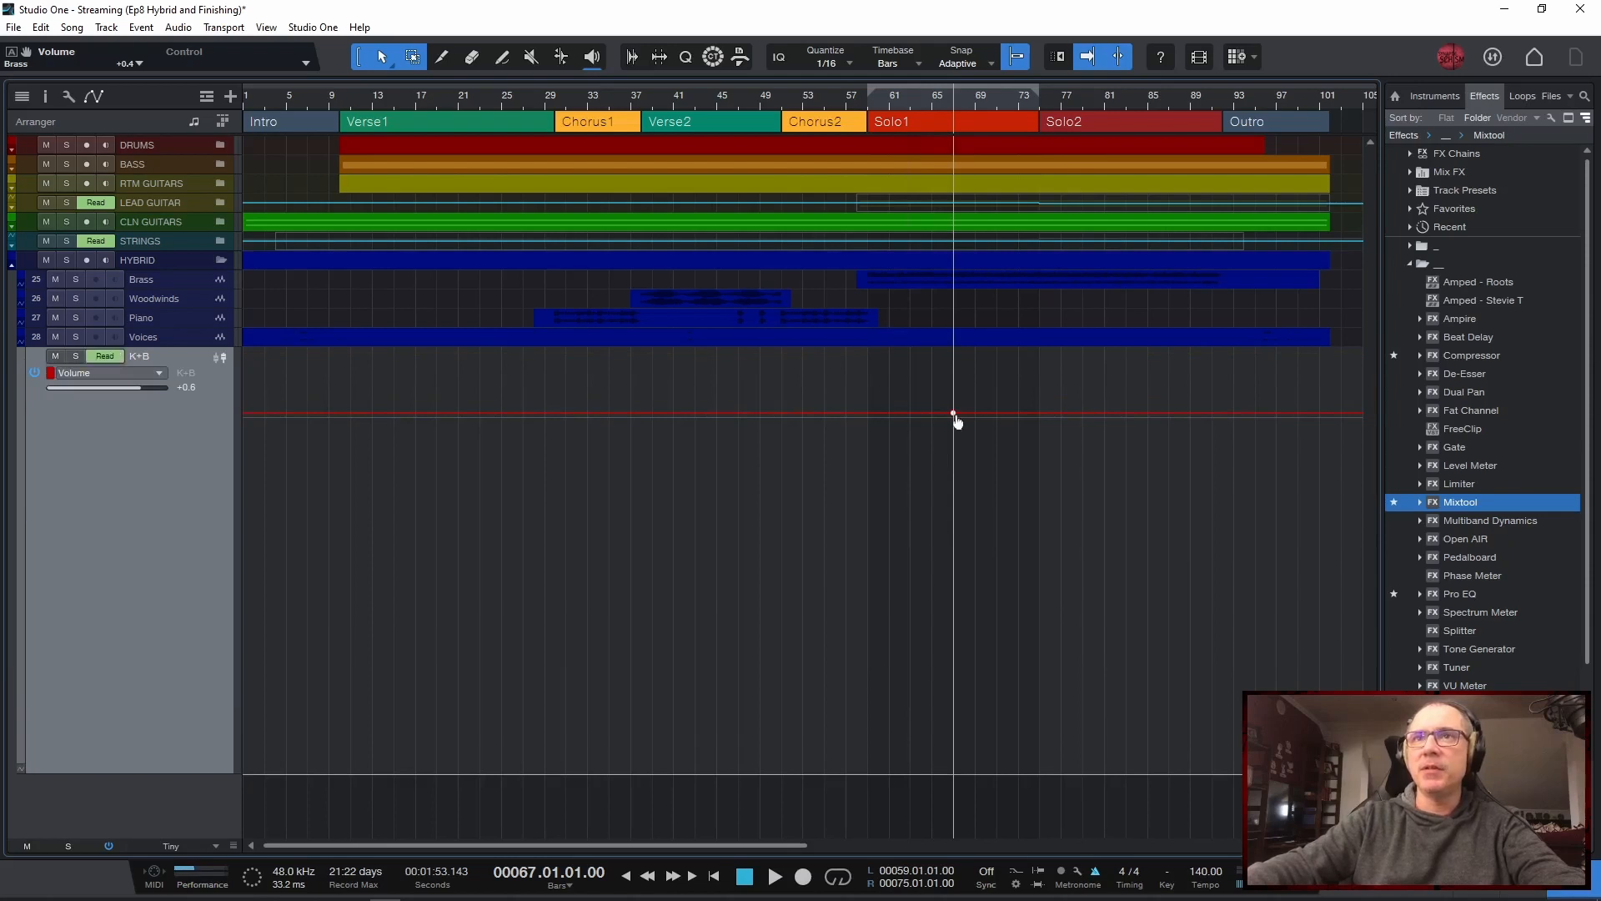
pyautogui.moveTo(954, 414)
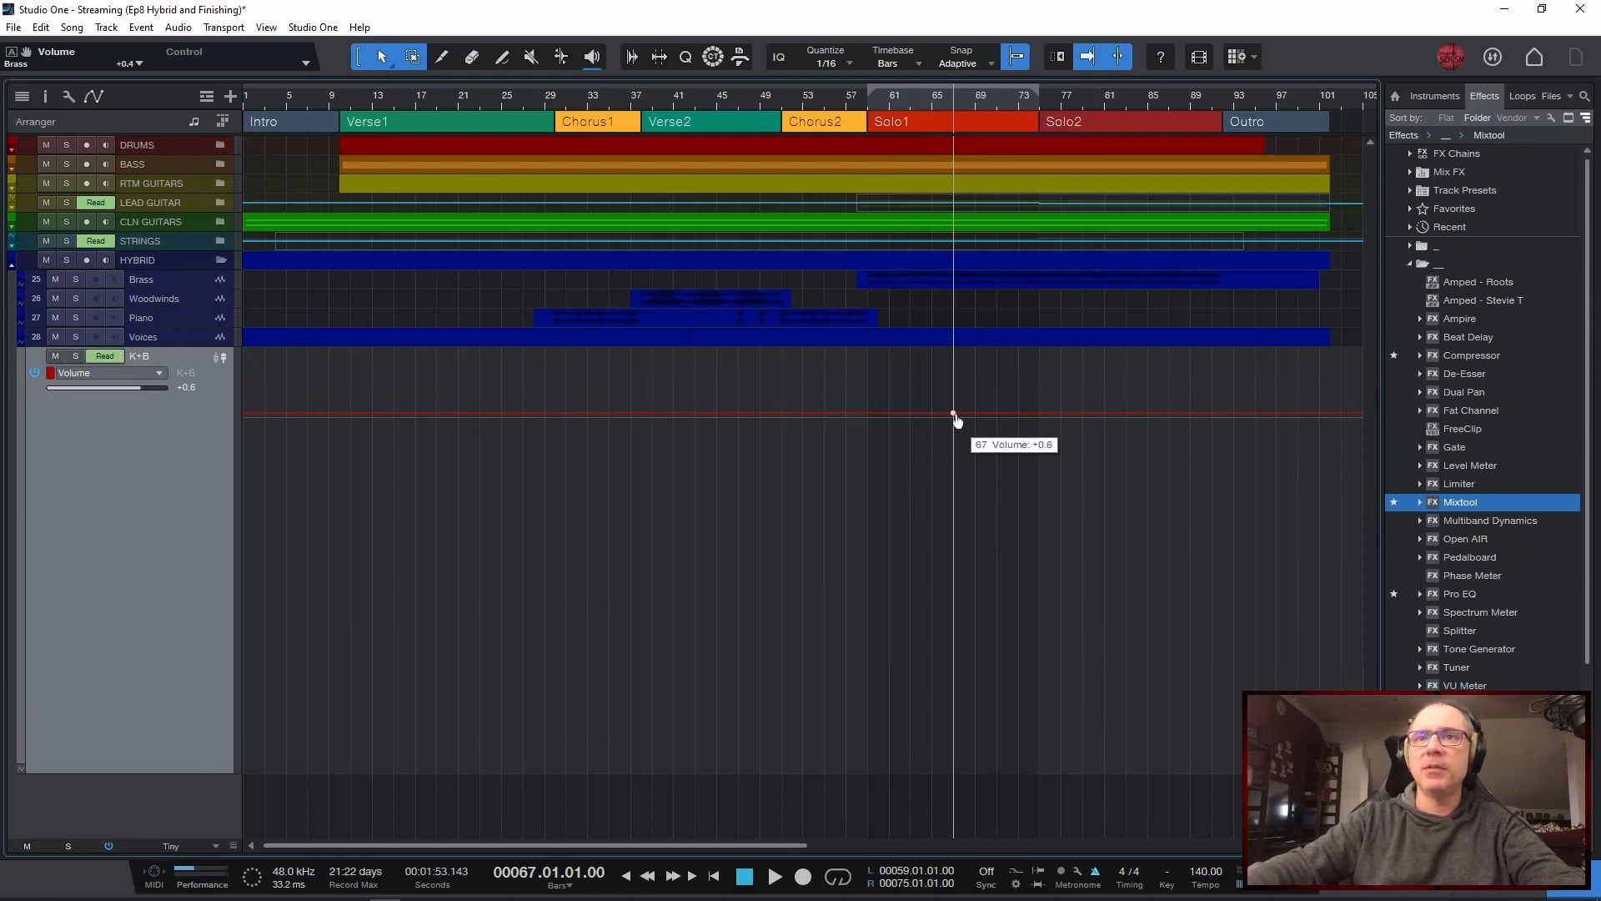
pyautogui.click(870, 417)
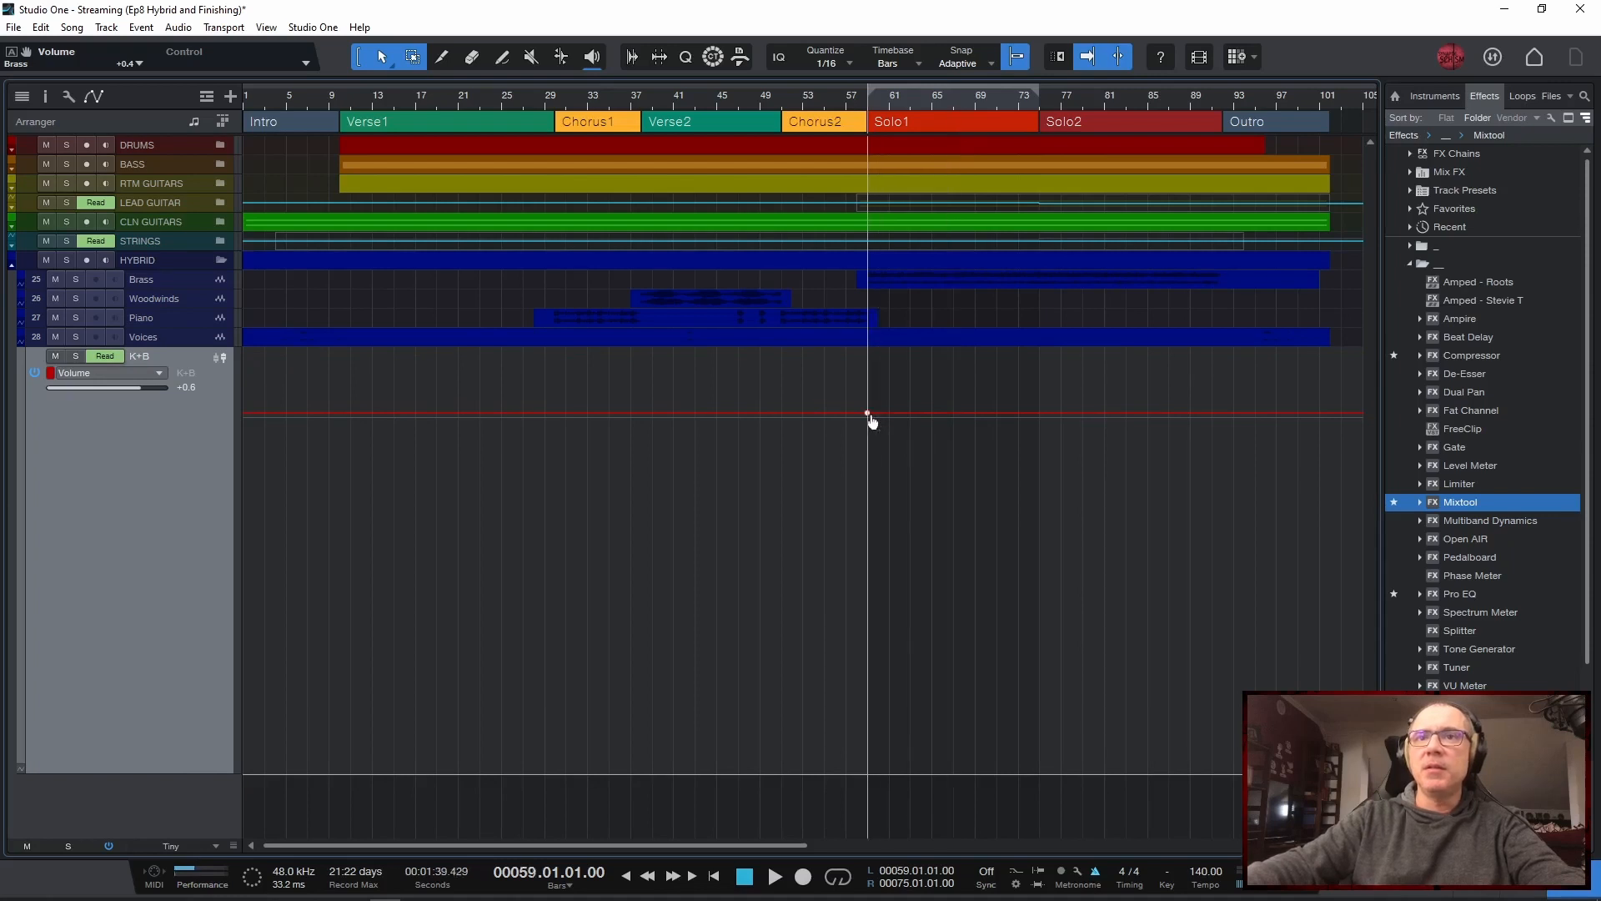
pyautogui.click(1040, 416)
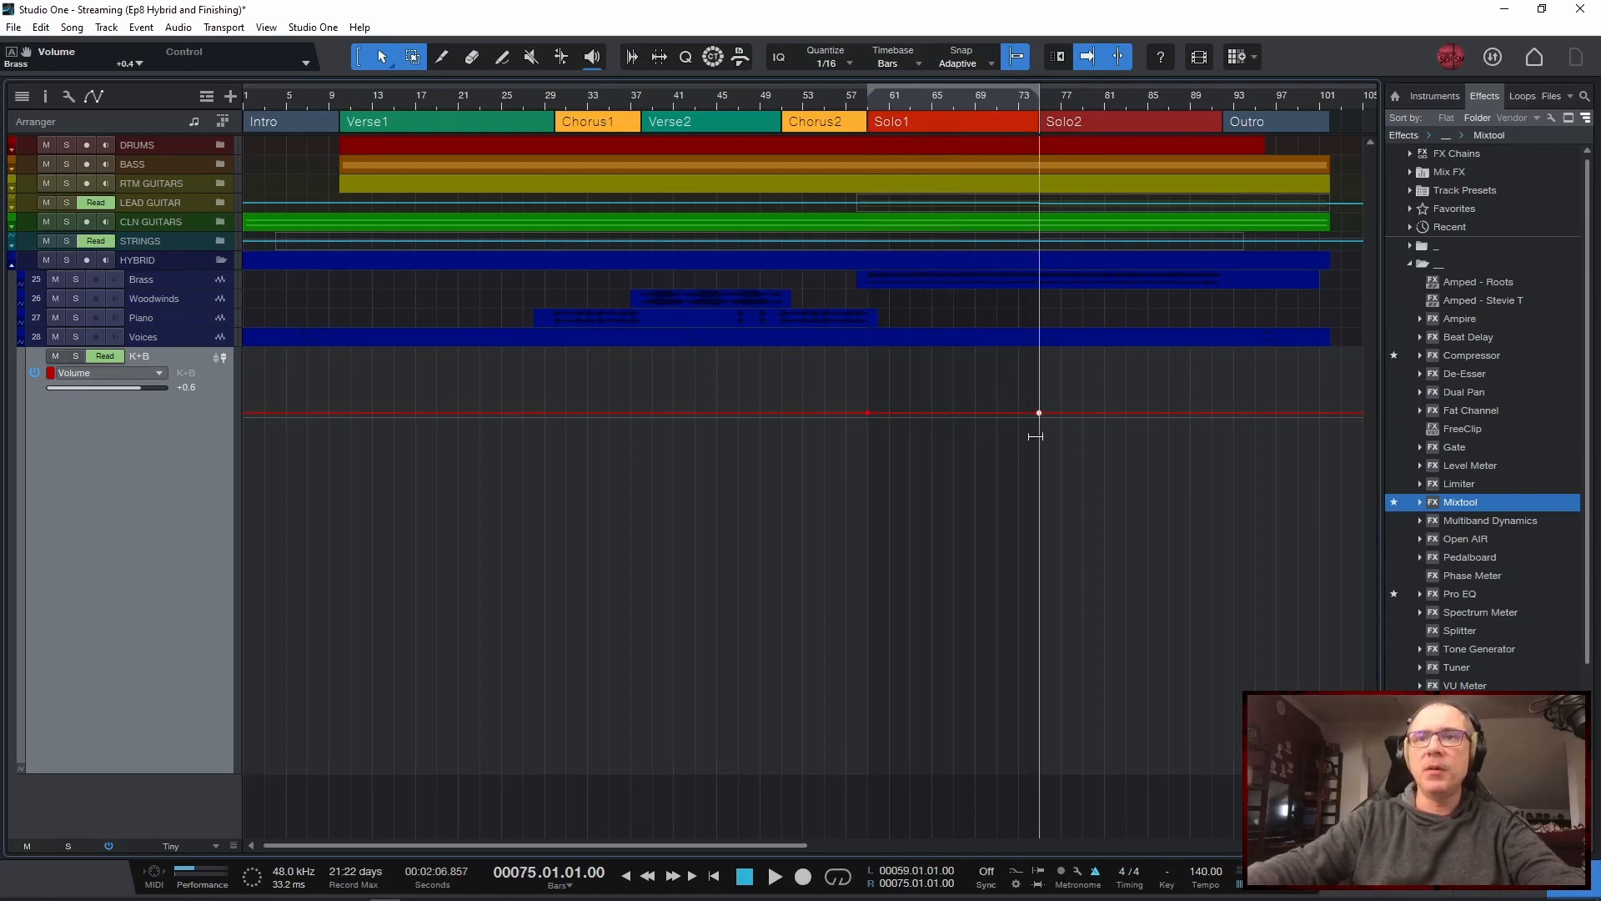
pyautogui.moveTo(1038, 414); pyautogui.dragTo(1038, 403)
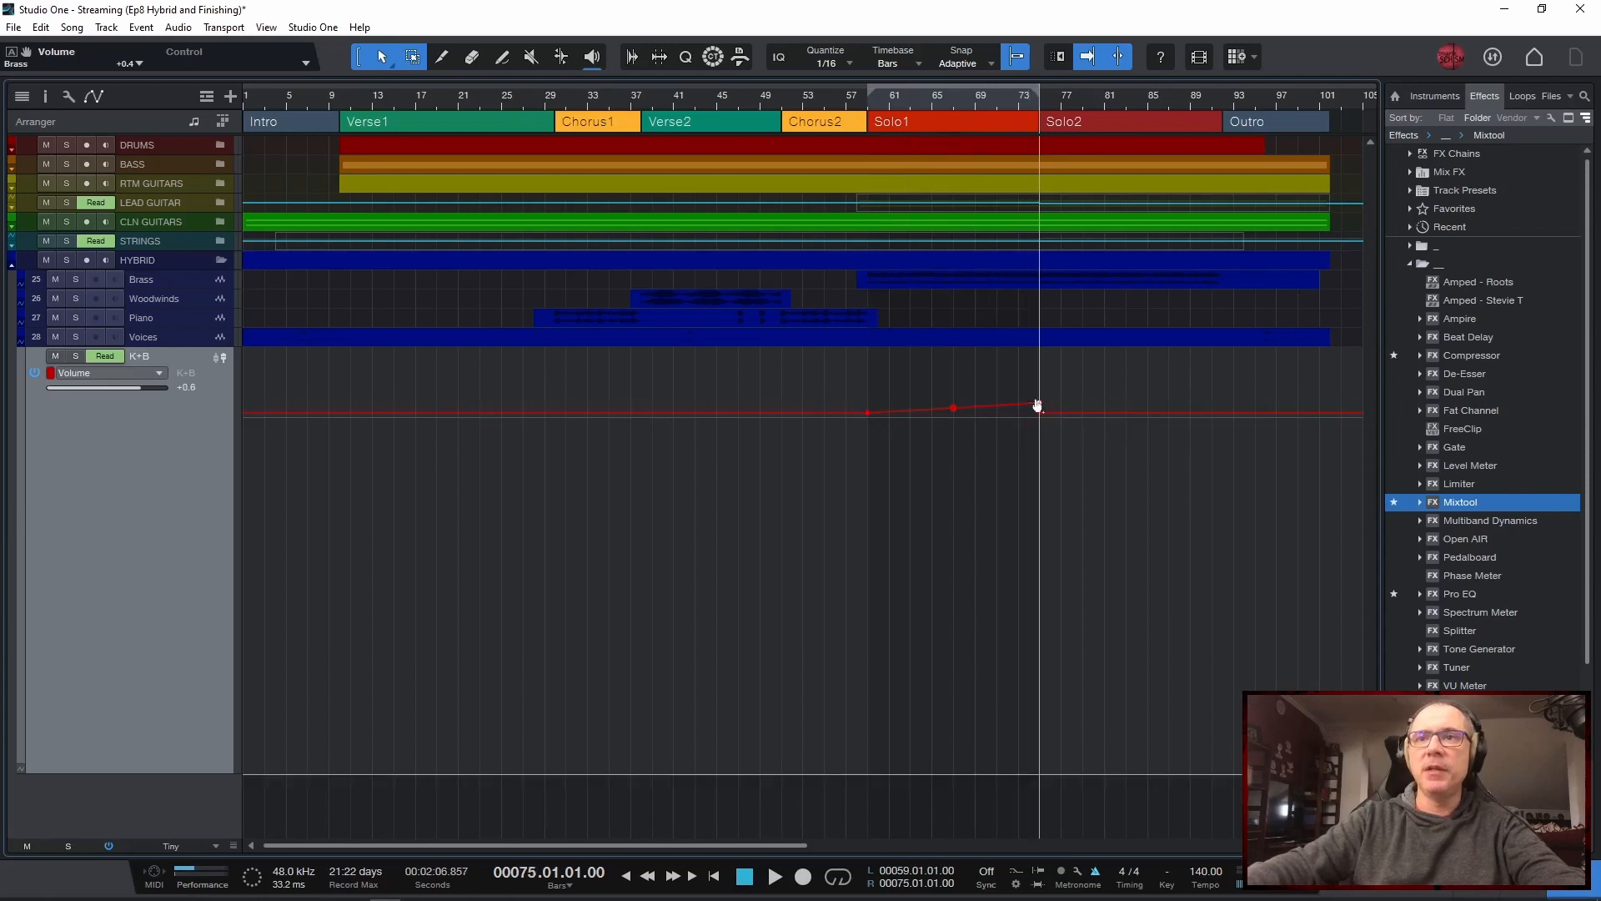
pyautogui.click(953, 407)
pyautogui.moveTo(868, 412); pyautogui.dragTo(872, 407)
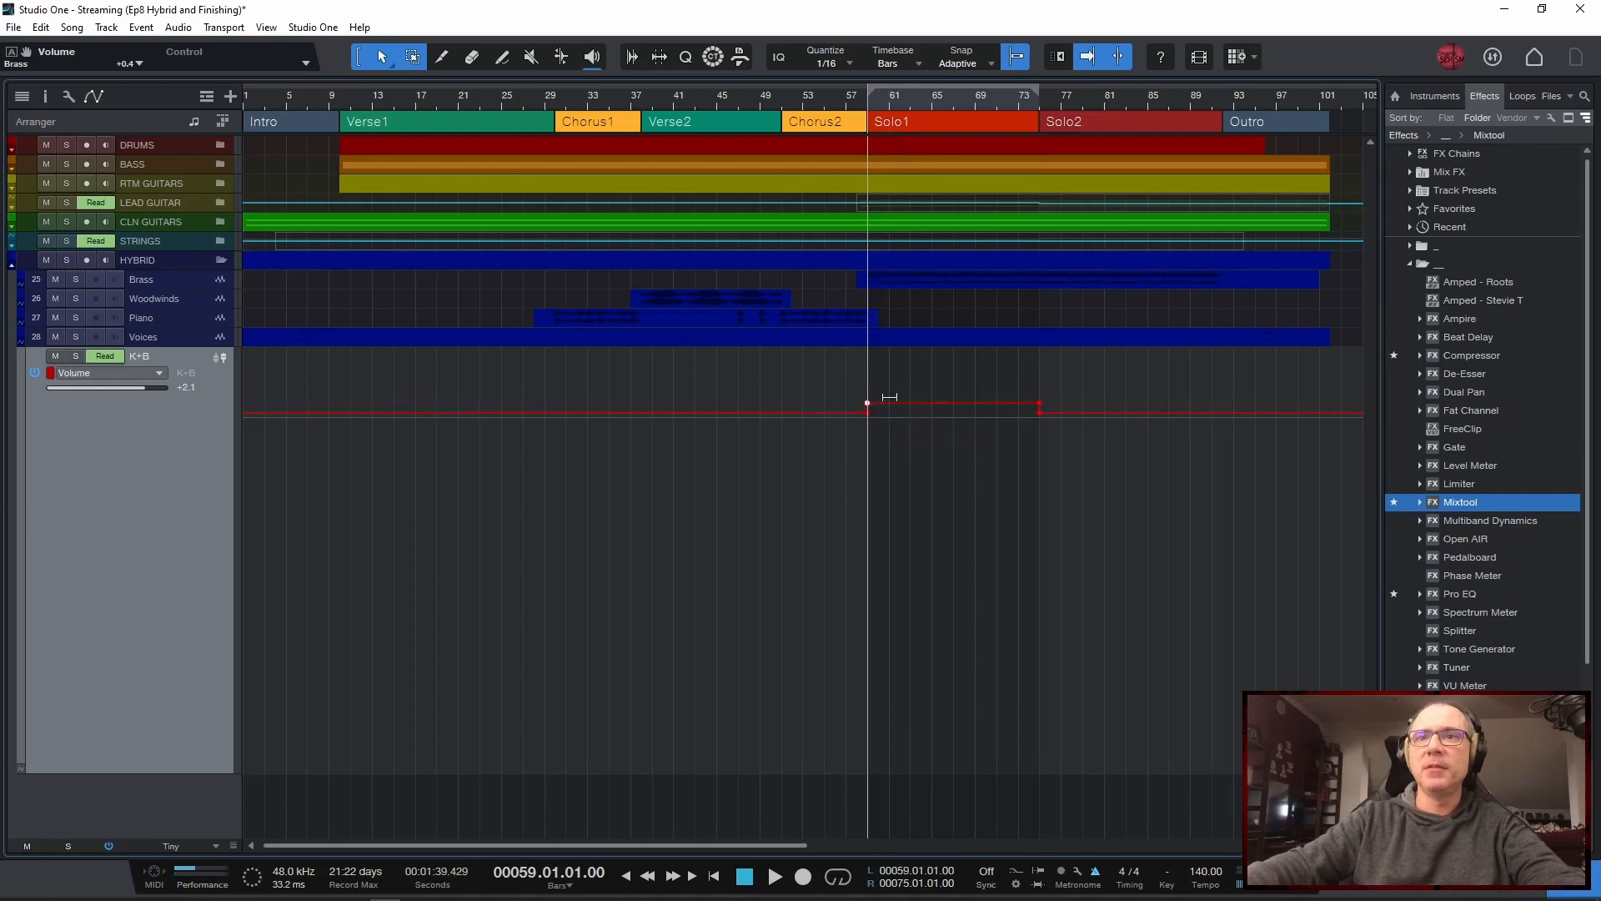
# Check the values of the K+B automation points around Solo1 and play the section from bar 59
pyautogui.rightClick(1038, 407)
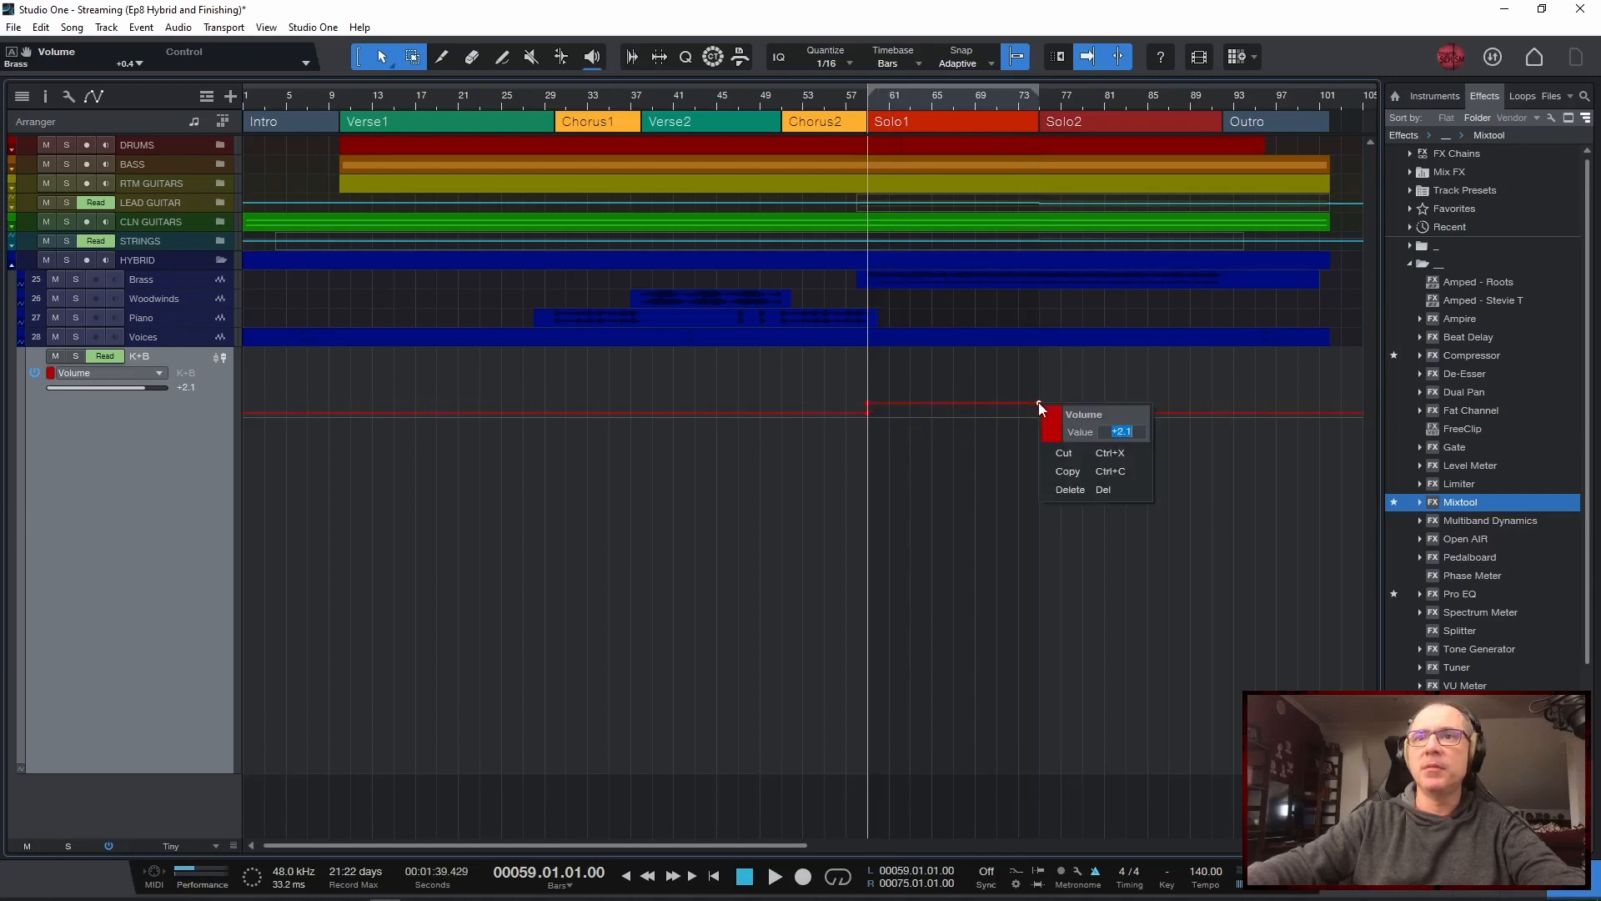
pyautogui.click(868, 411)
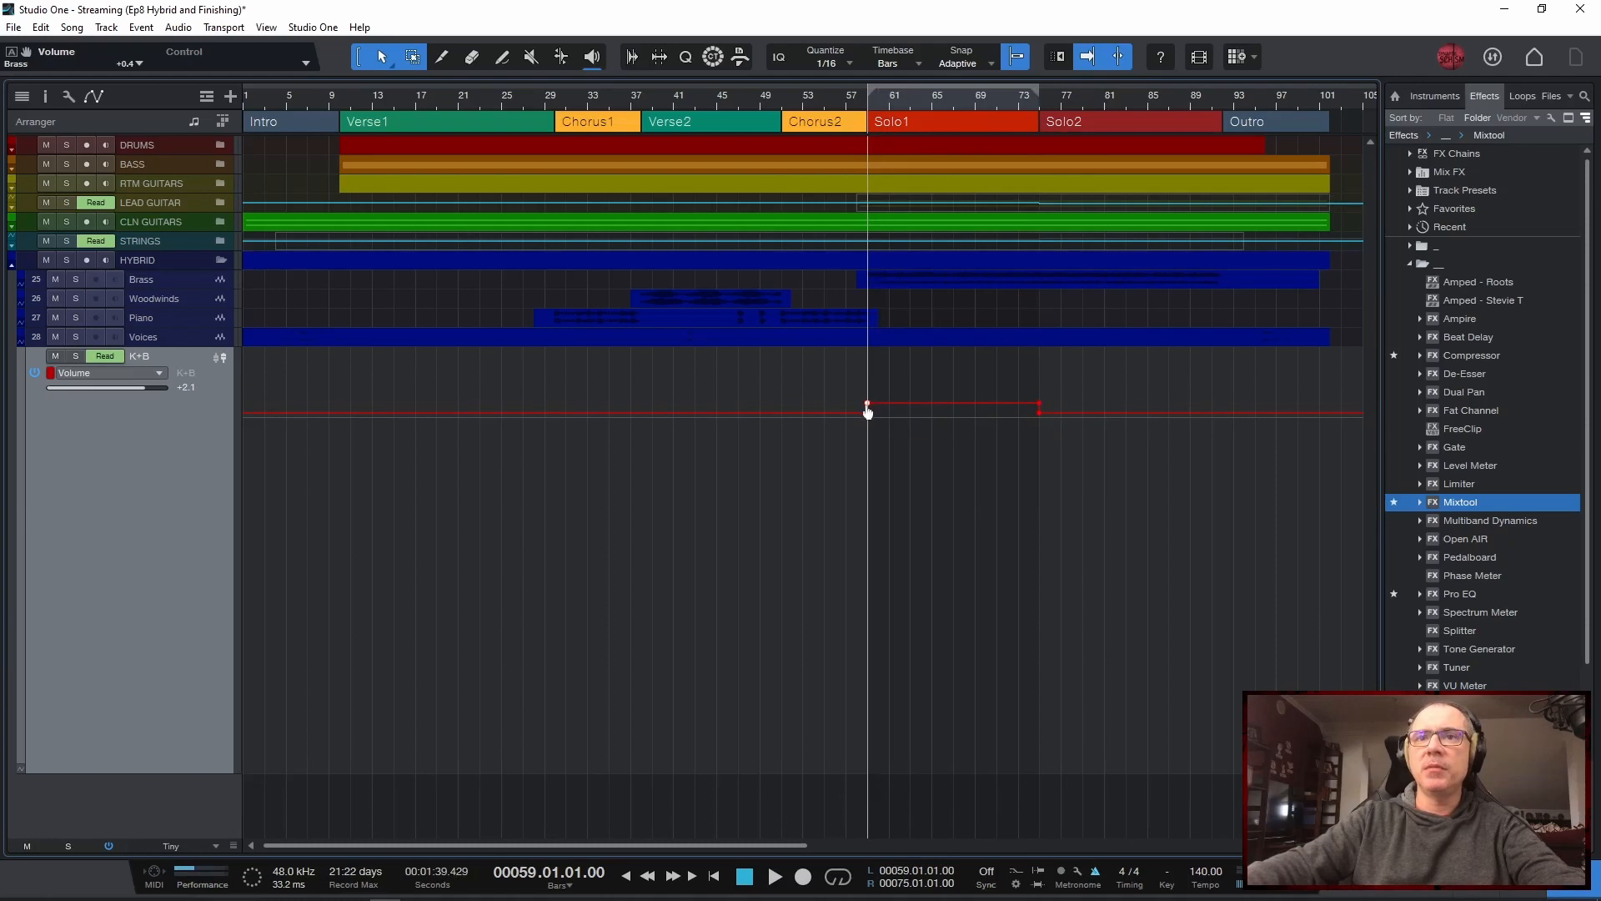
pyautogui.rightClick(867, 410)
pyautogui.click(982, 563)
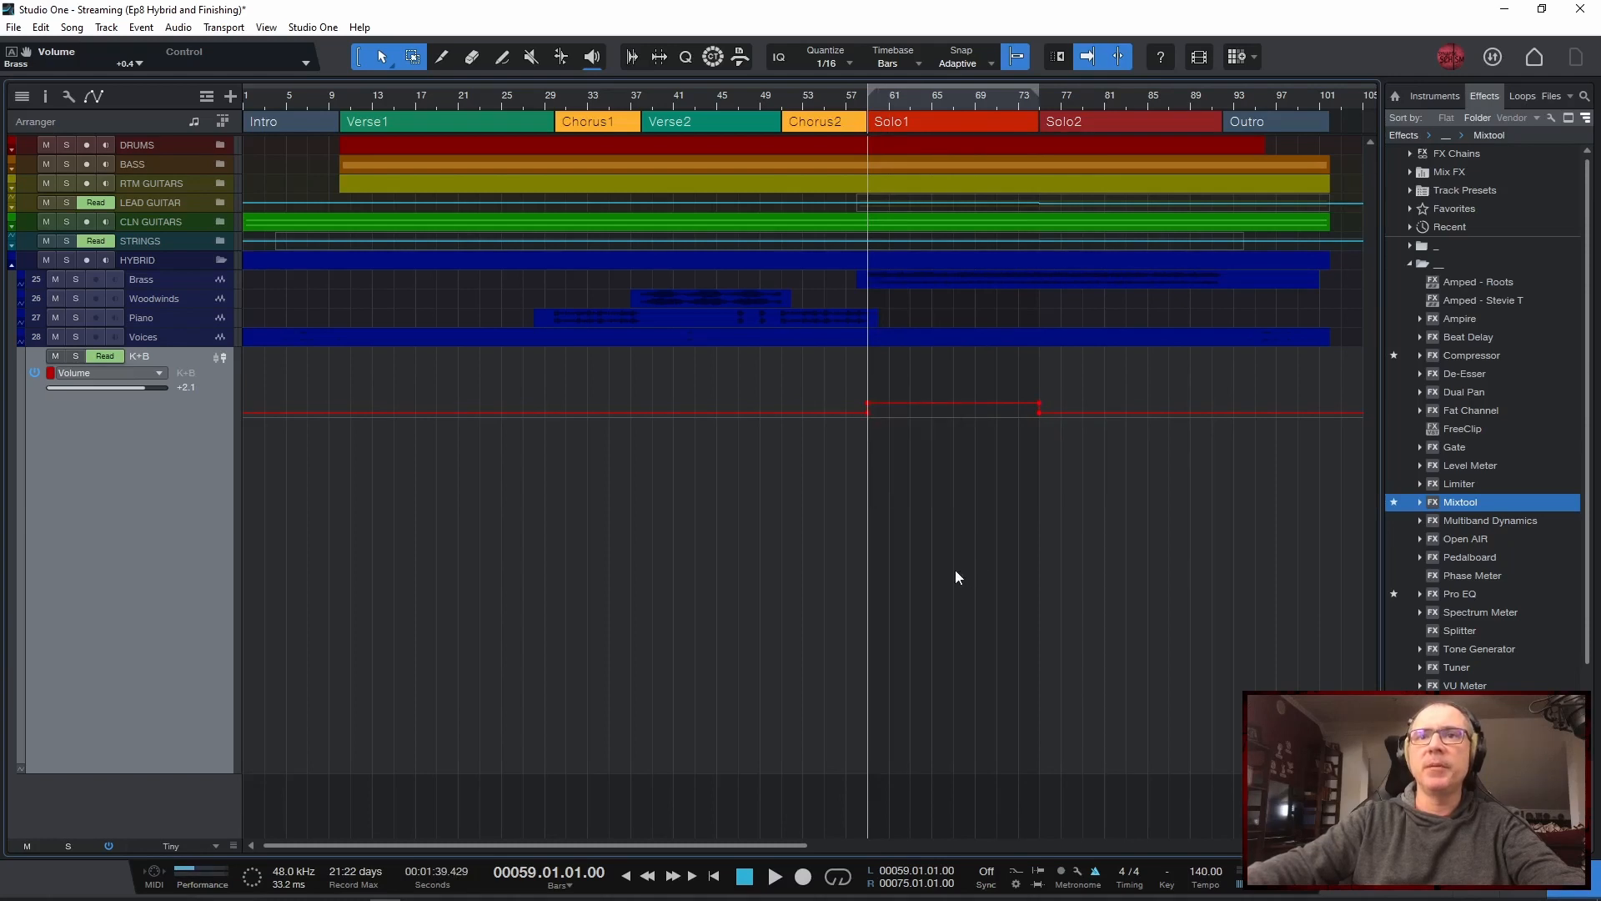
pyautogui.press('space')
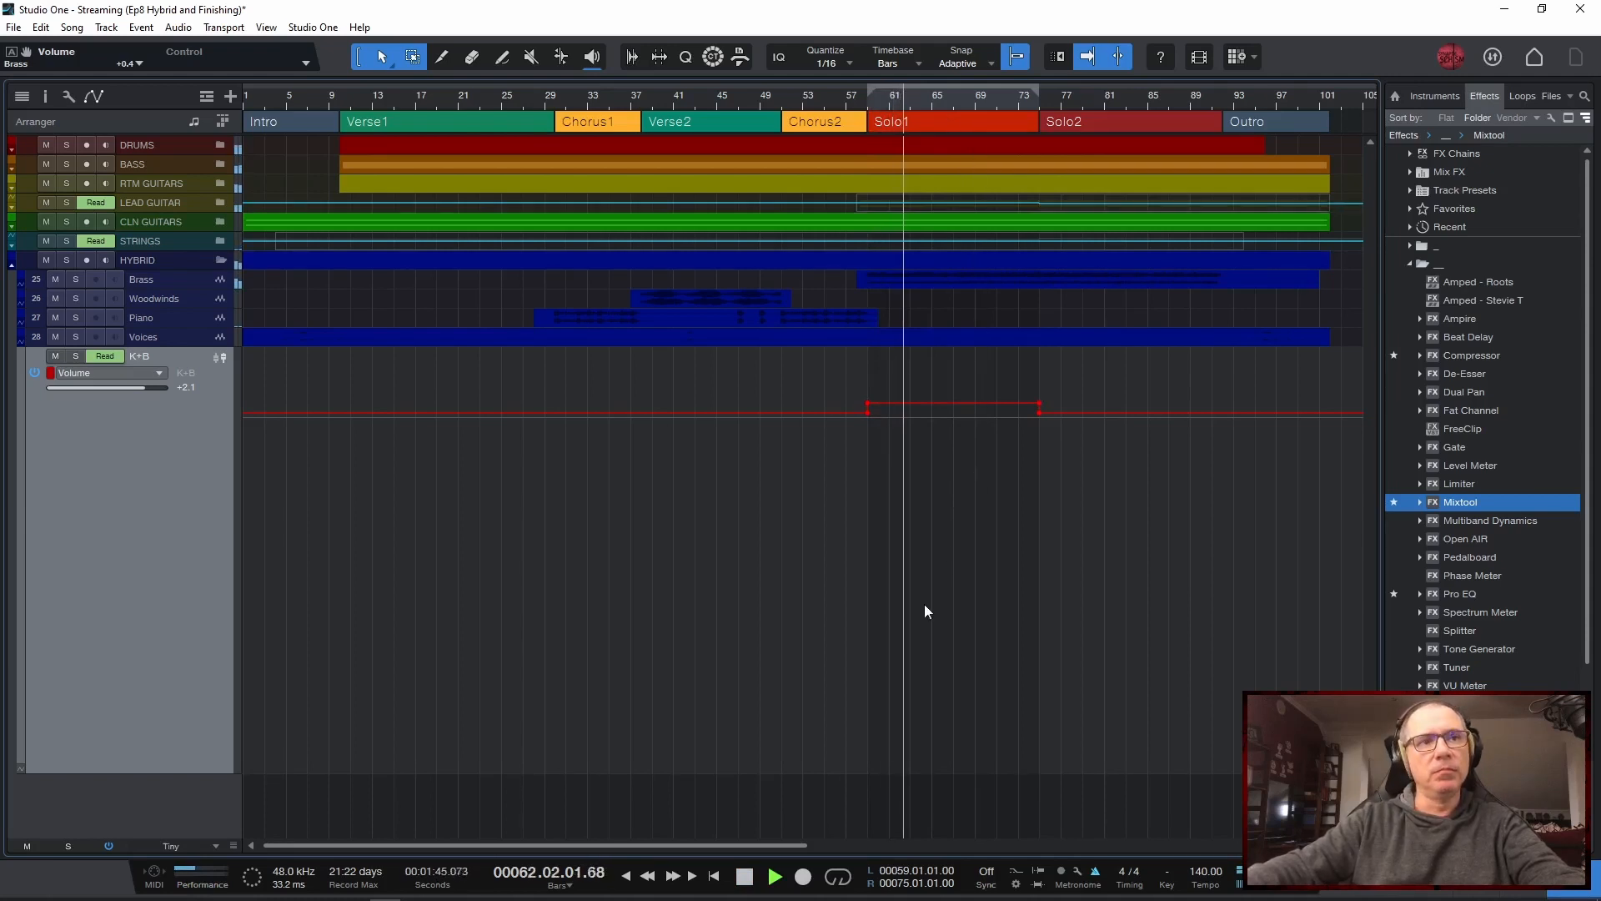
pyautogui.press('space')
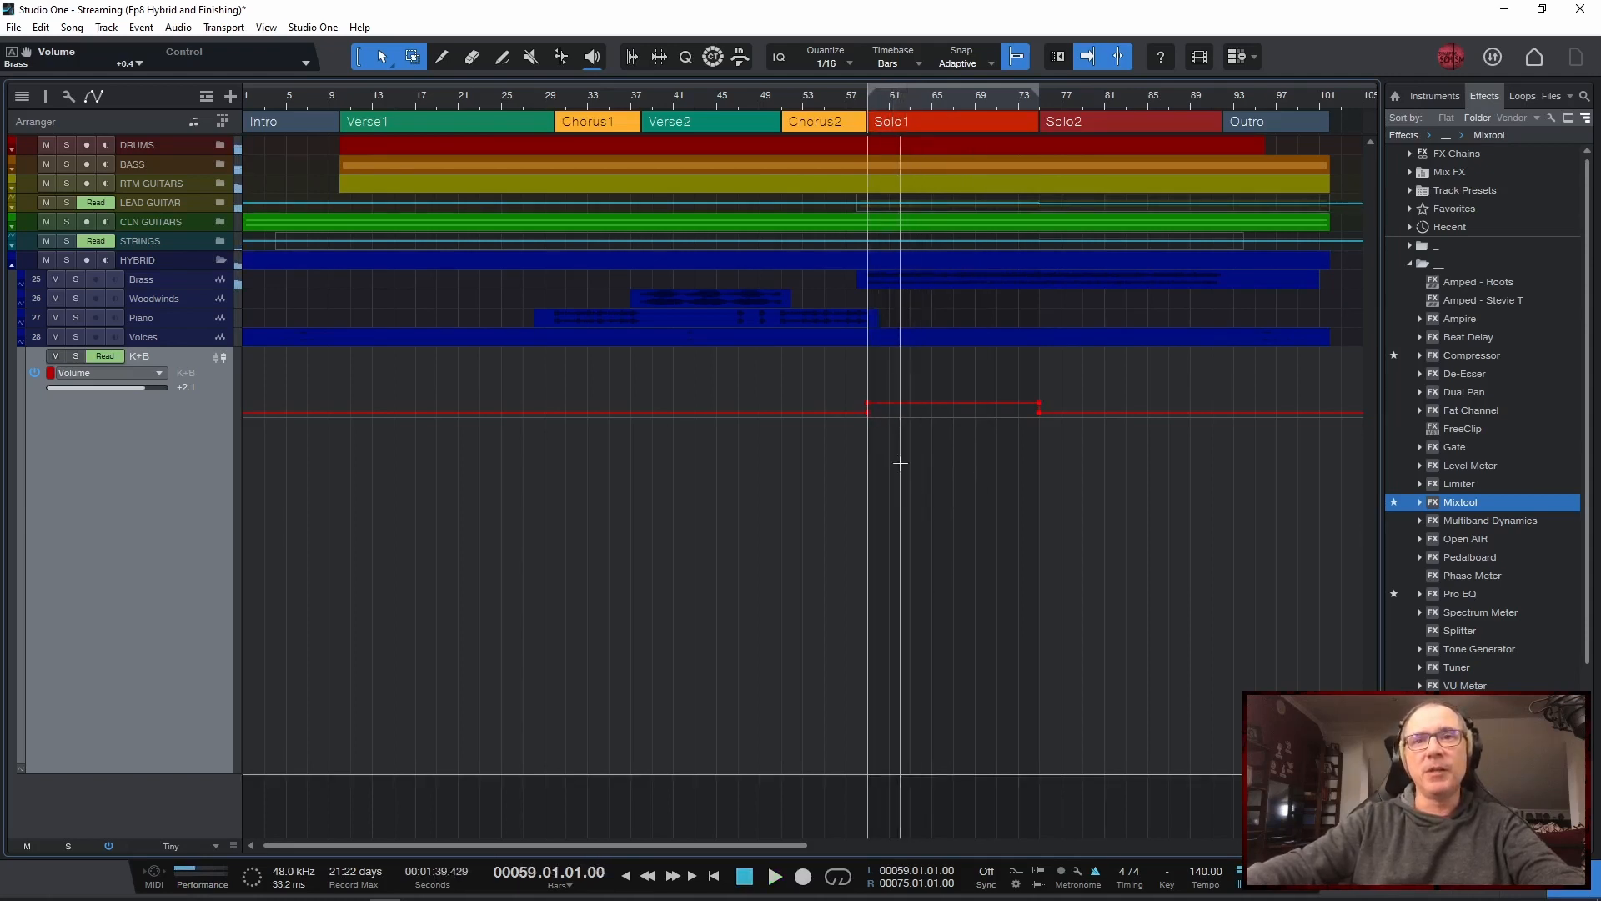
# Try setting the raised K+B volume point at bar 59 to 1 dB, and undo the change
pyautogui.rightClick(867, 403)
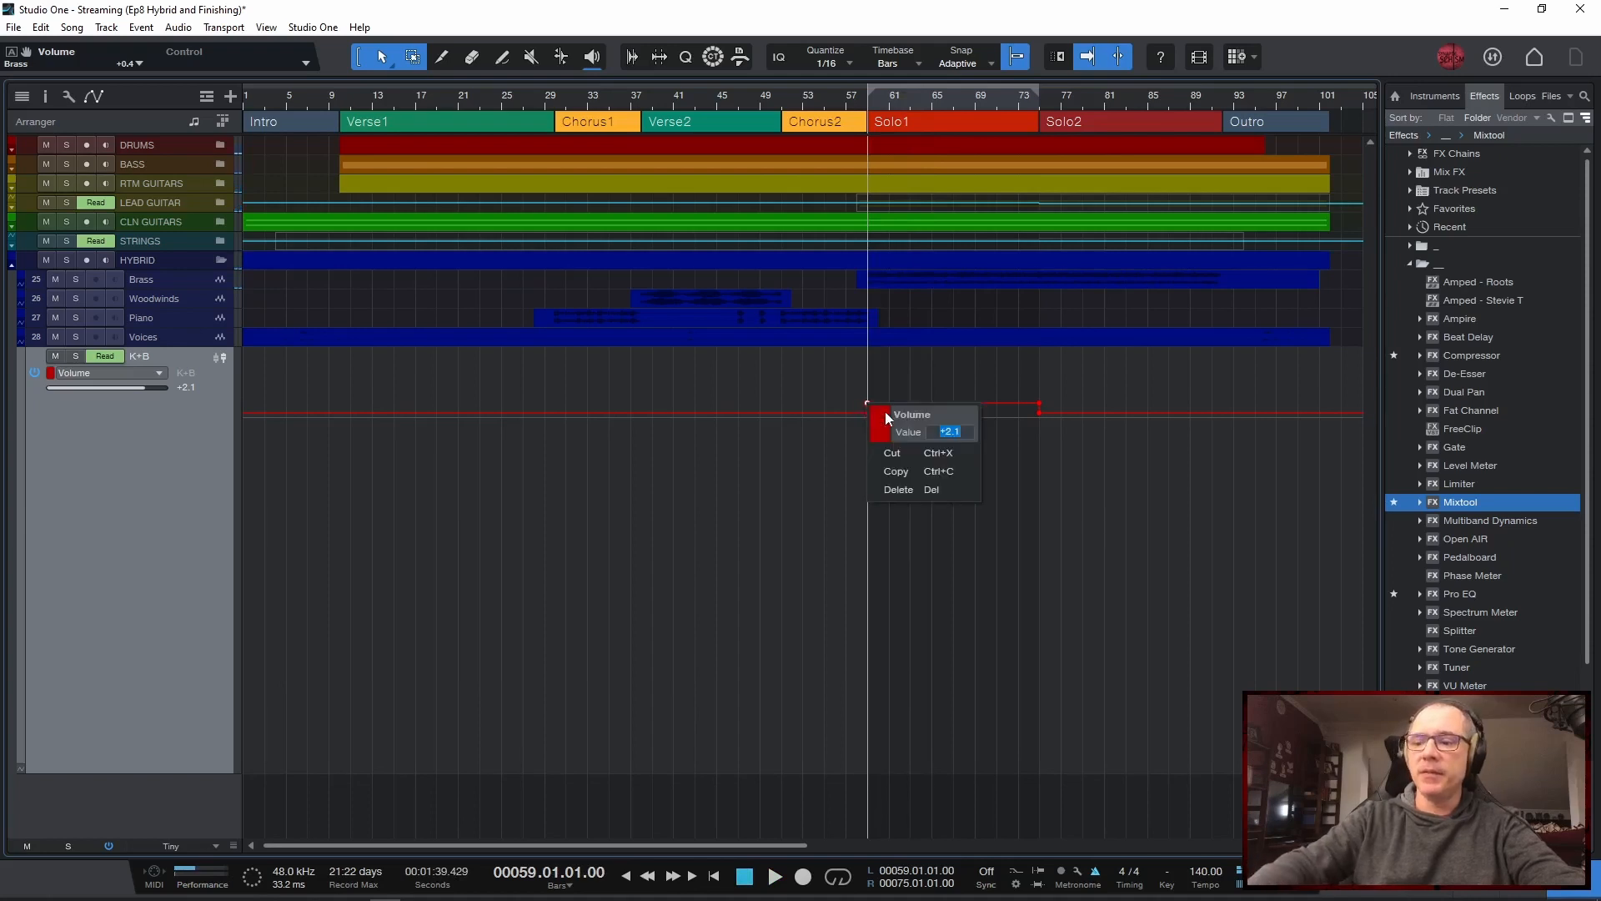
pyautogui.write('1')
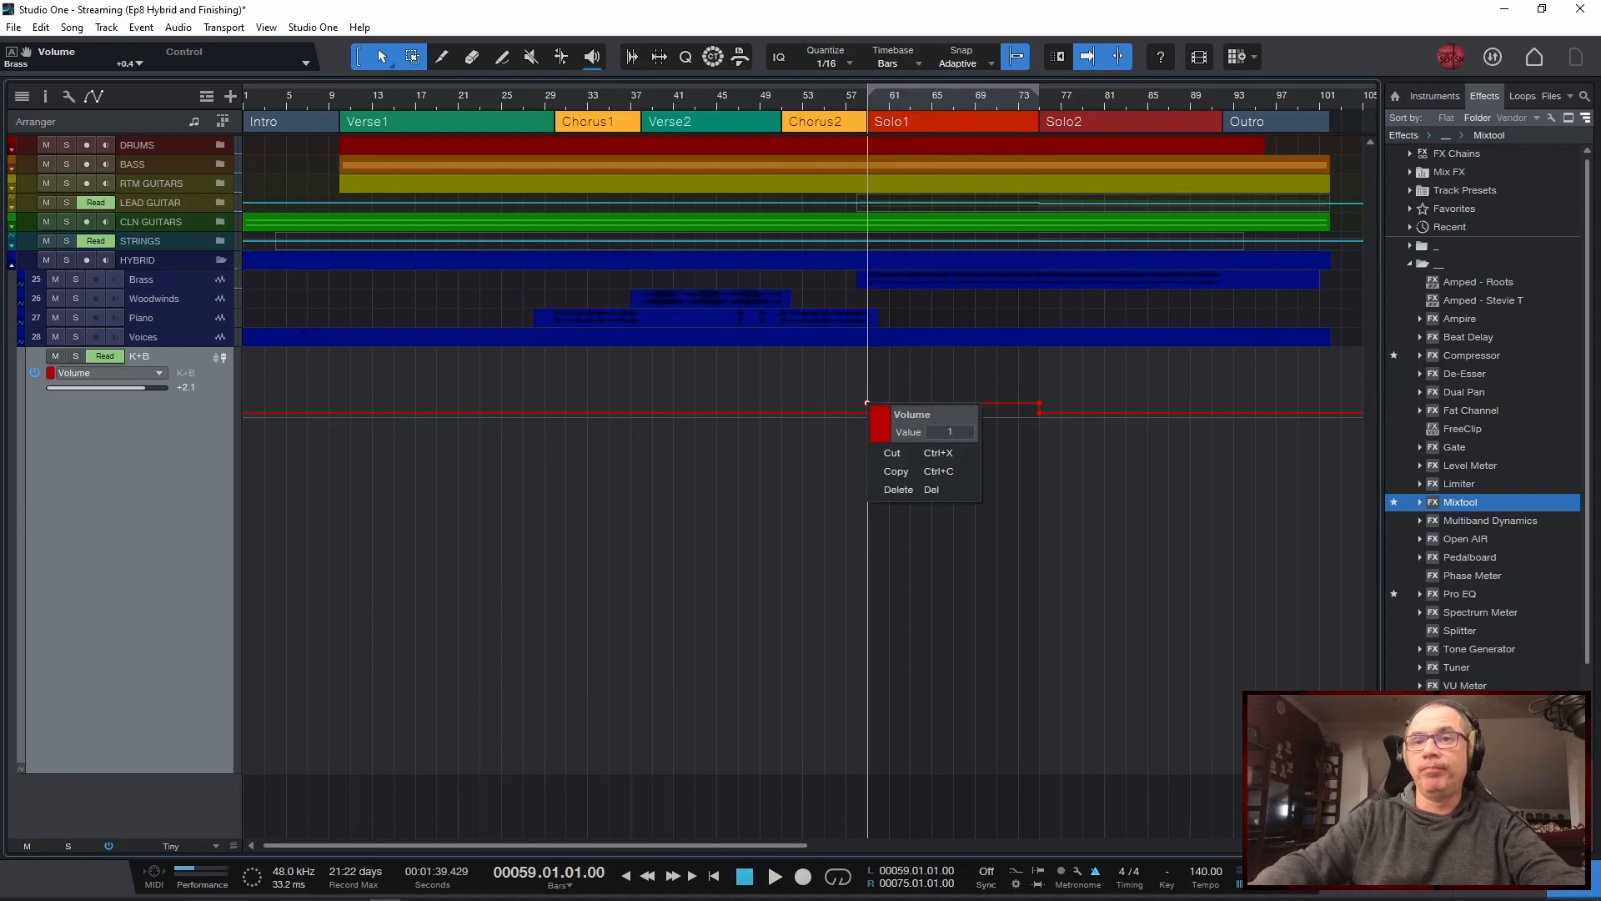
pyautogui.press('Return')
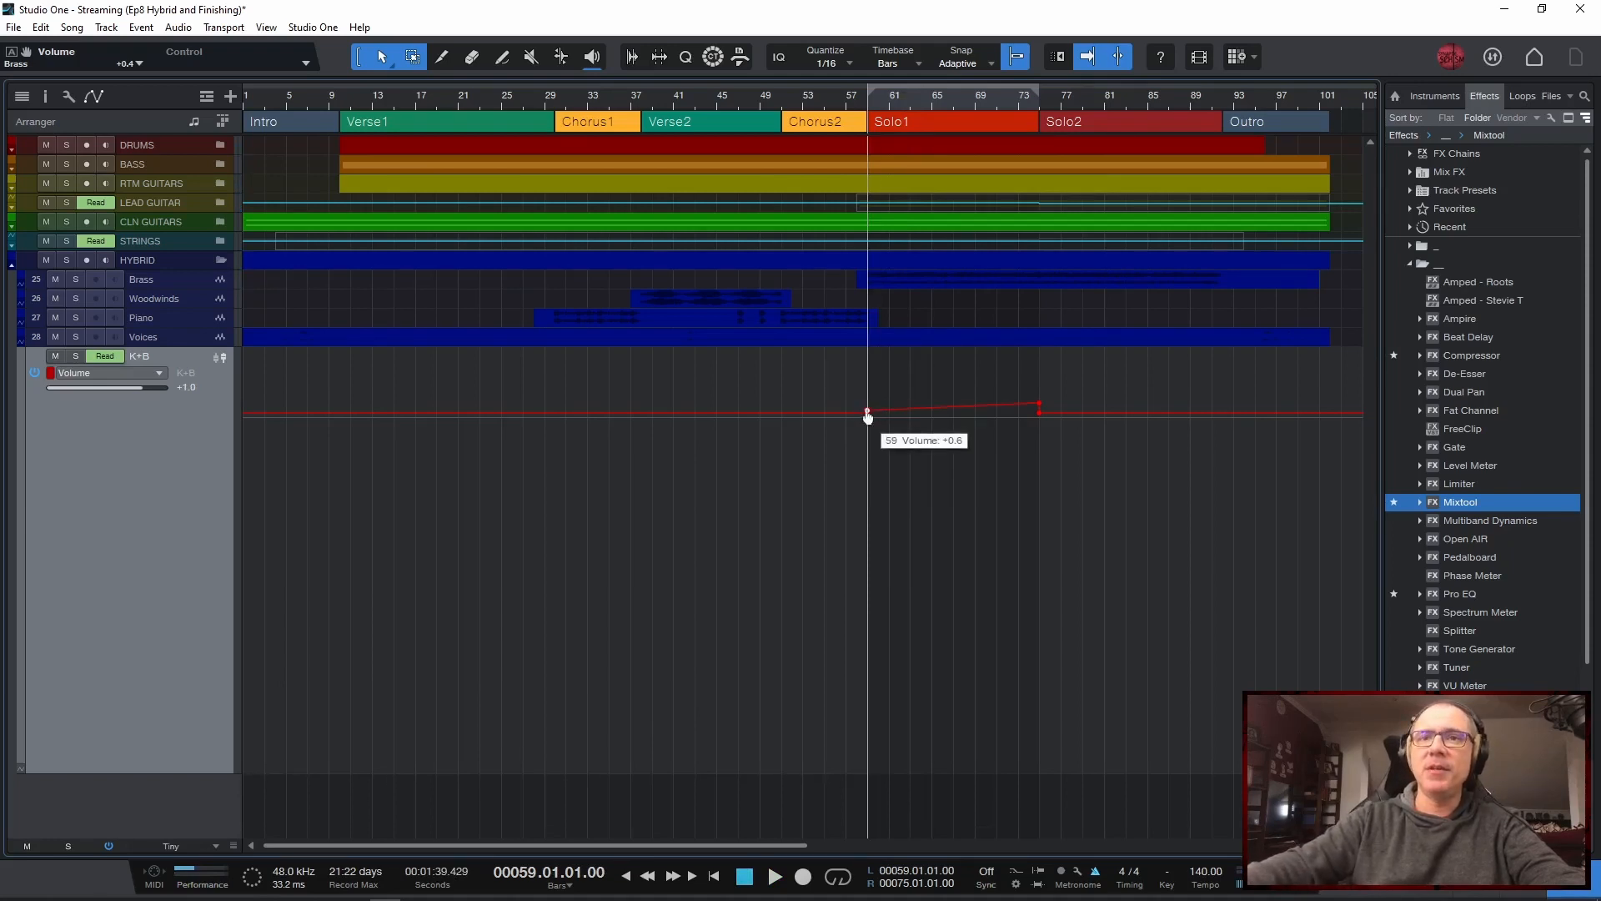
pyautogui.rightClick(868, 411)
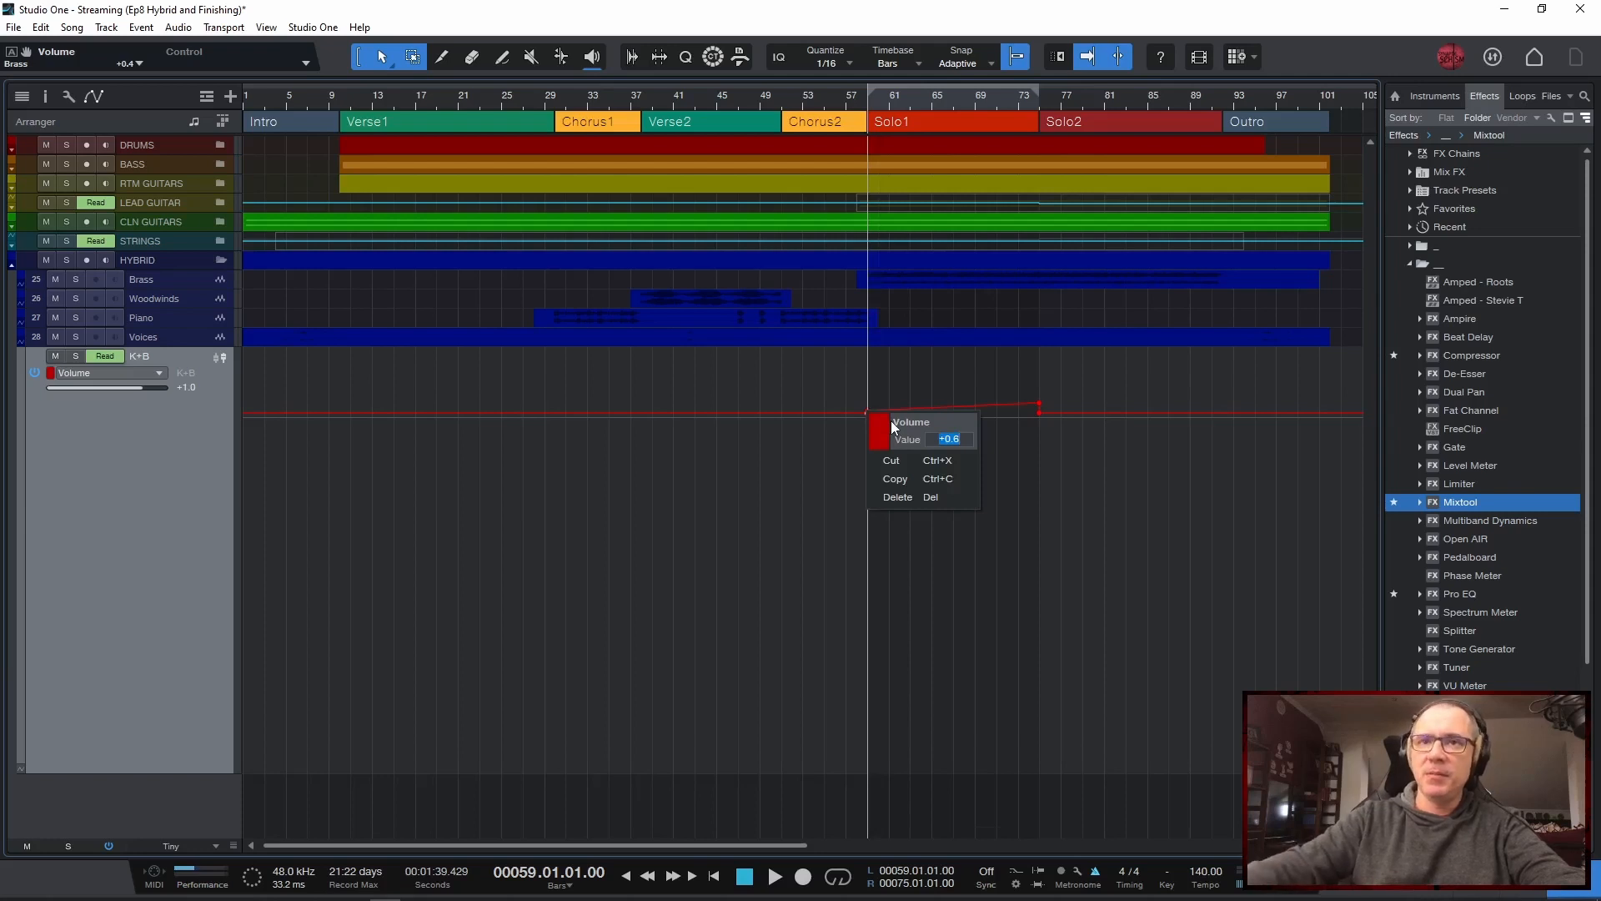
pyautogui.click(893, 396)
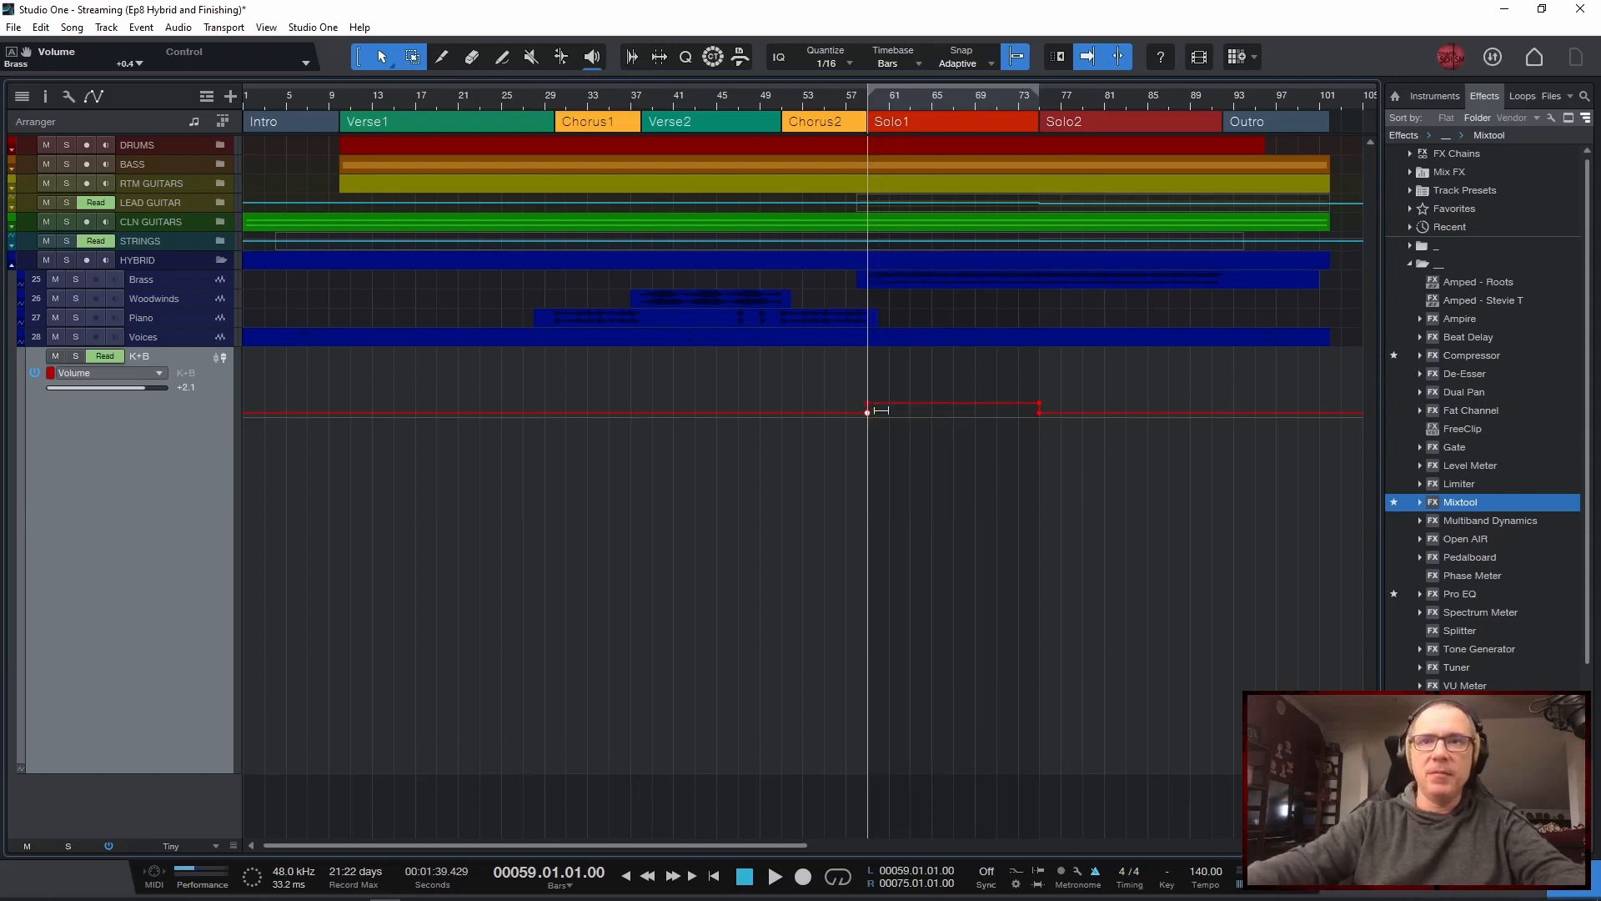
# Set both raised K+B volume automation points, at bars 59 and 75, to 1.5 dB
pyautogui.rightClick(867, 405)
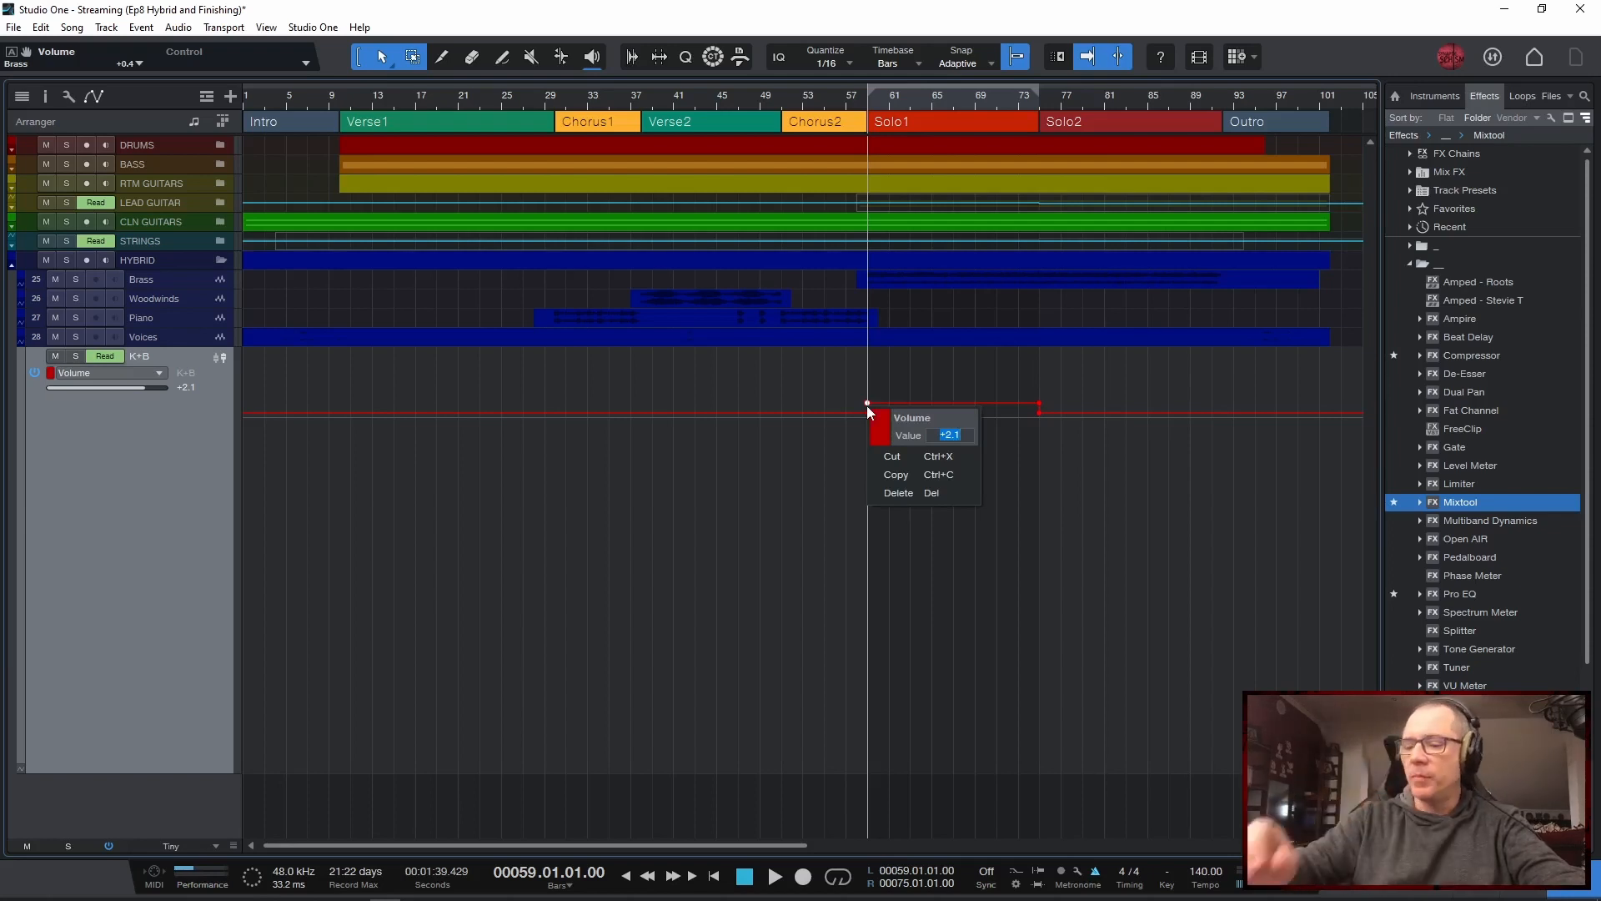
pyautogui.write('1.5')
pyautogui.press('Return')
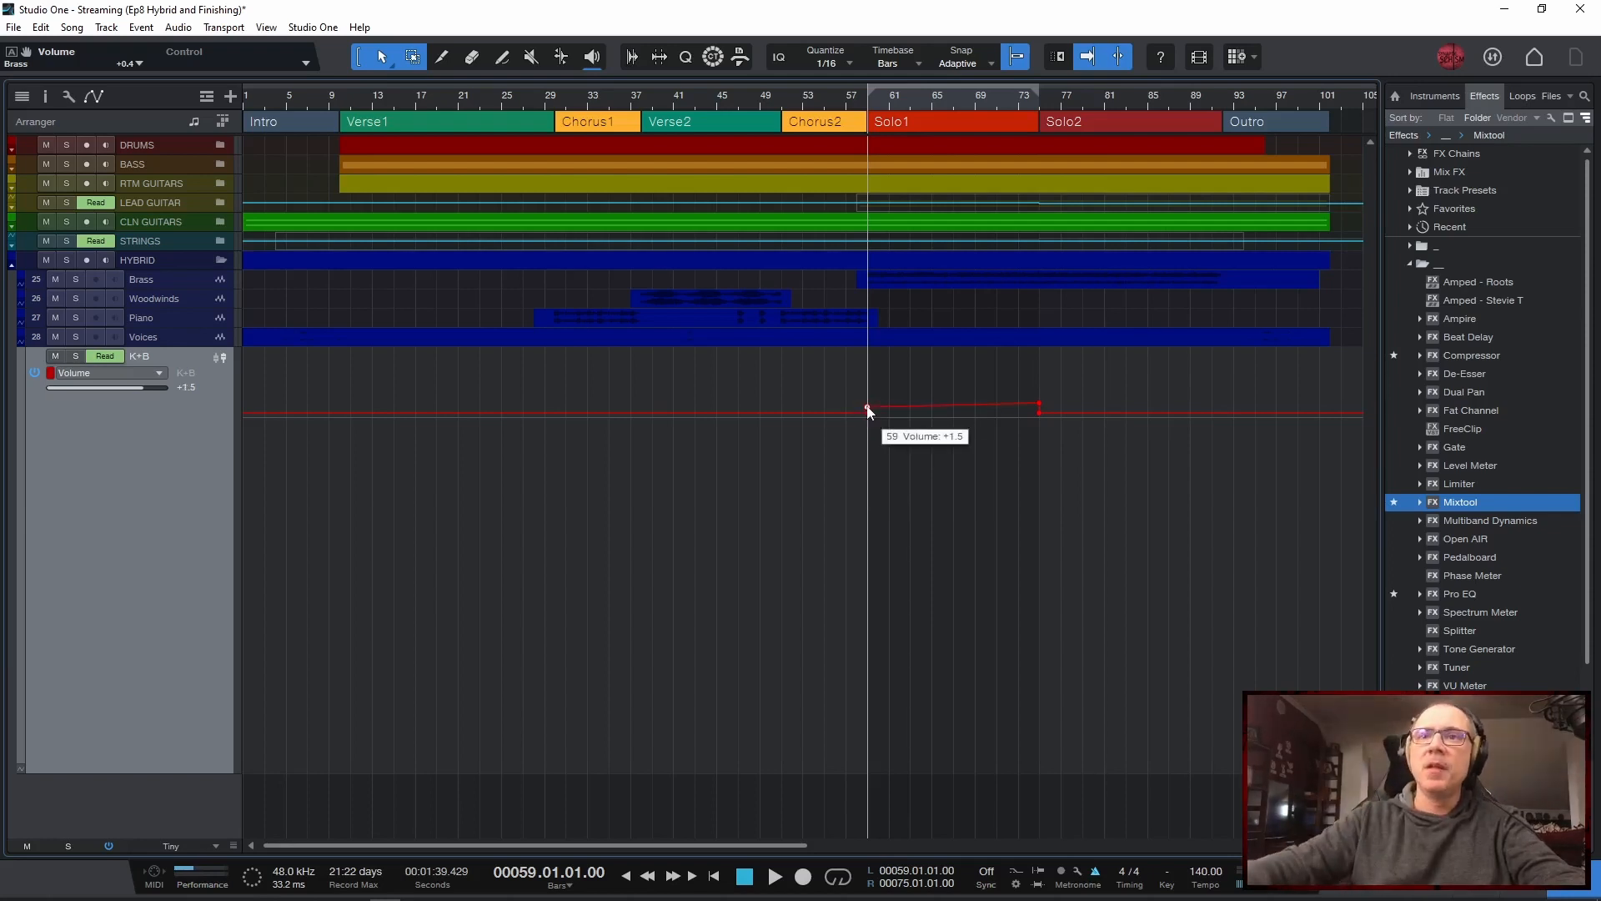
pyautogui.rightClick(1039, 407)
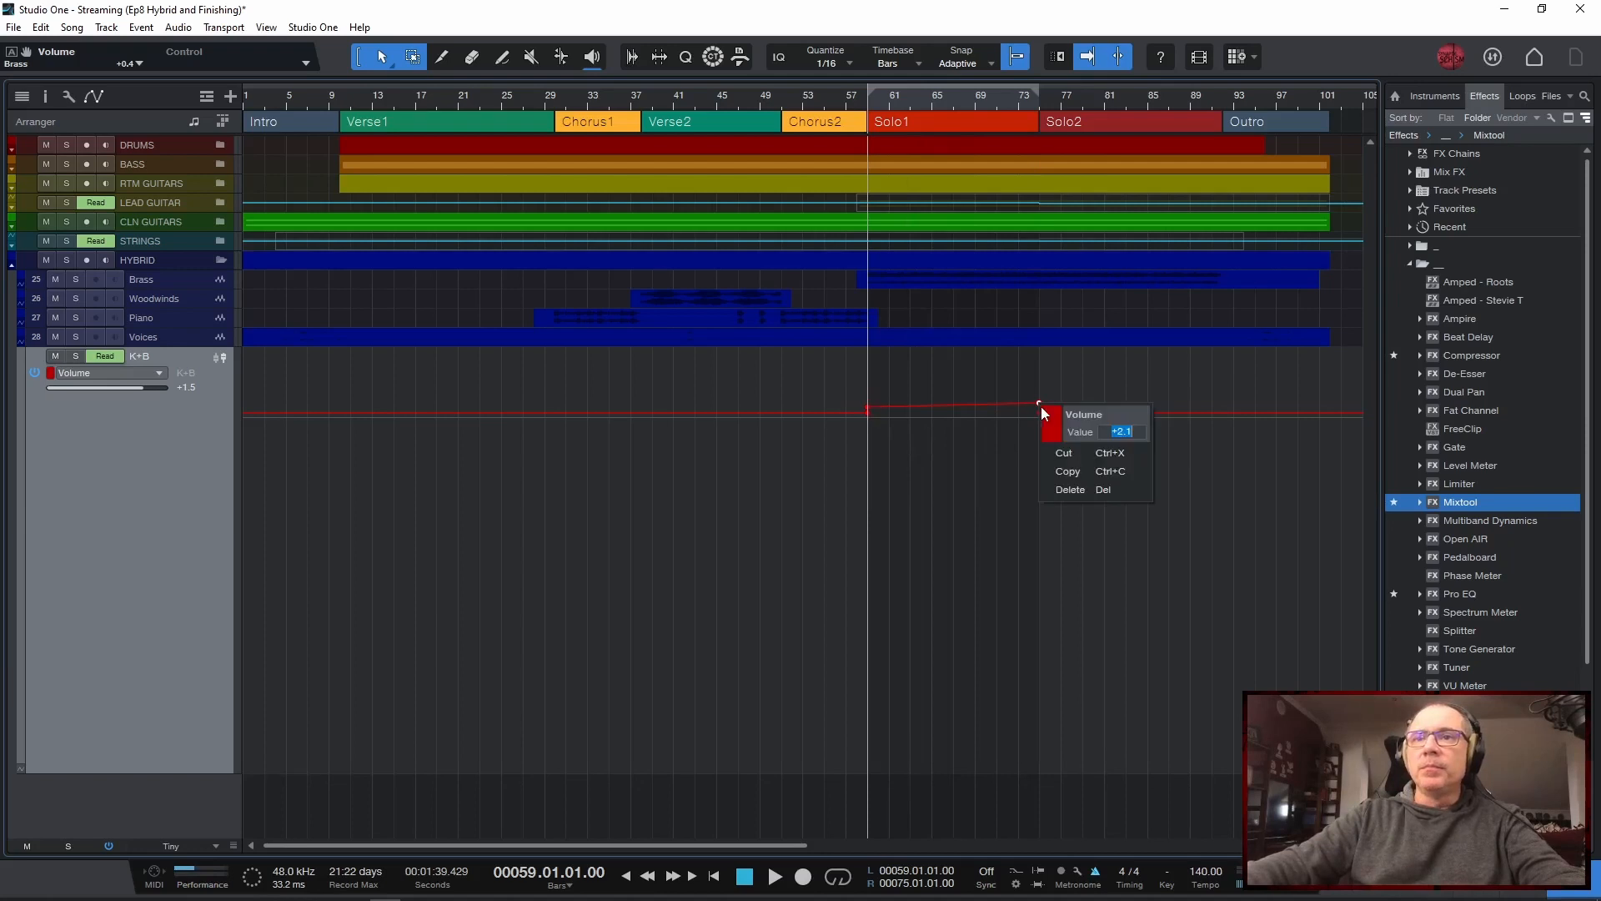
pyautogui.write('1.5')
pyautogui.press('Return')
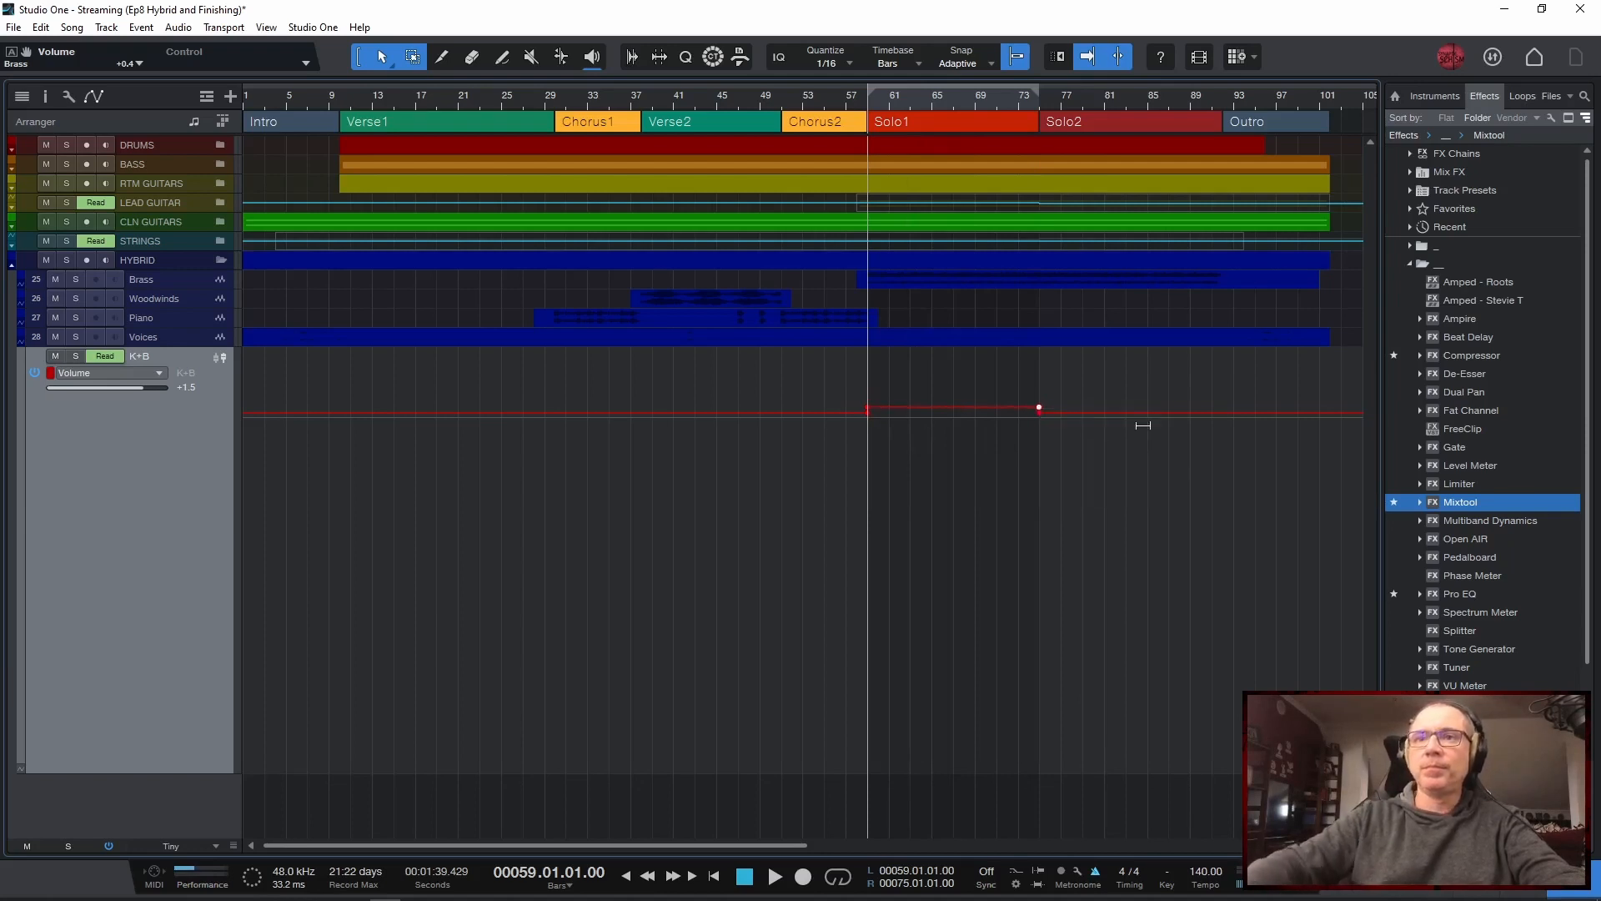
# Play the Solo1 section from bar 59 into Solo2 with the full mix, and repeat the playback
pyautogui.press('space')
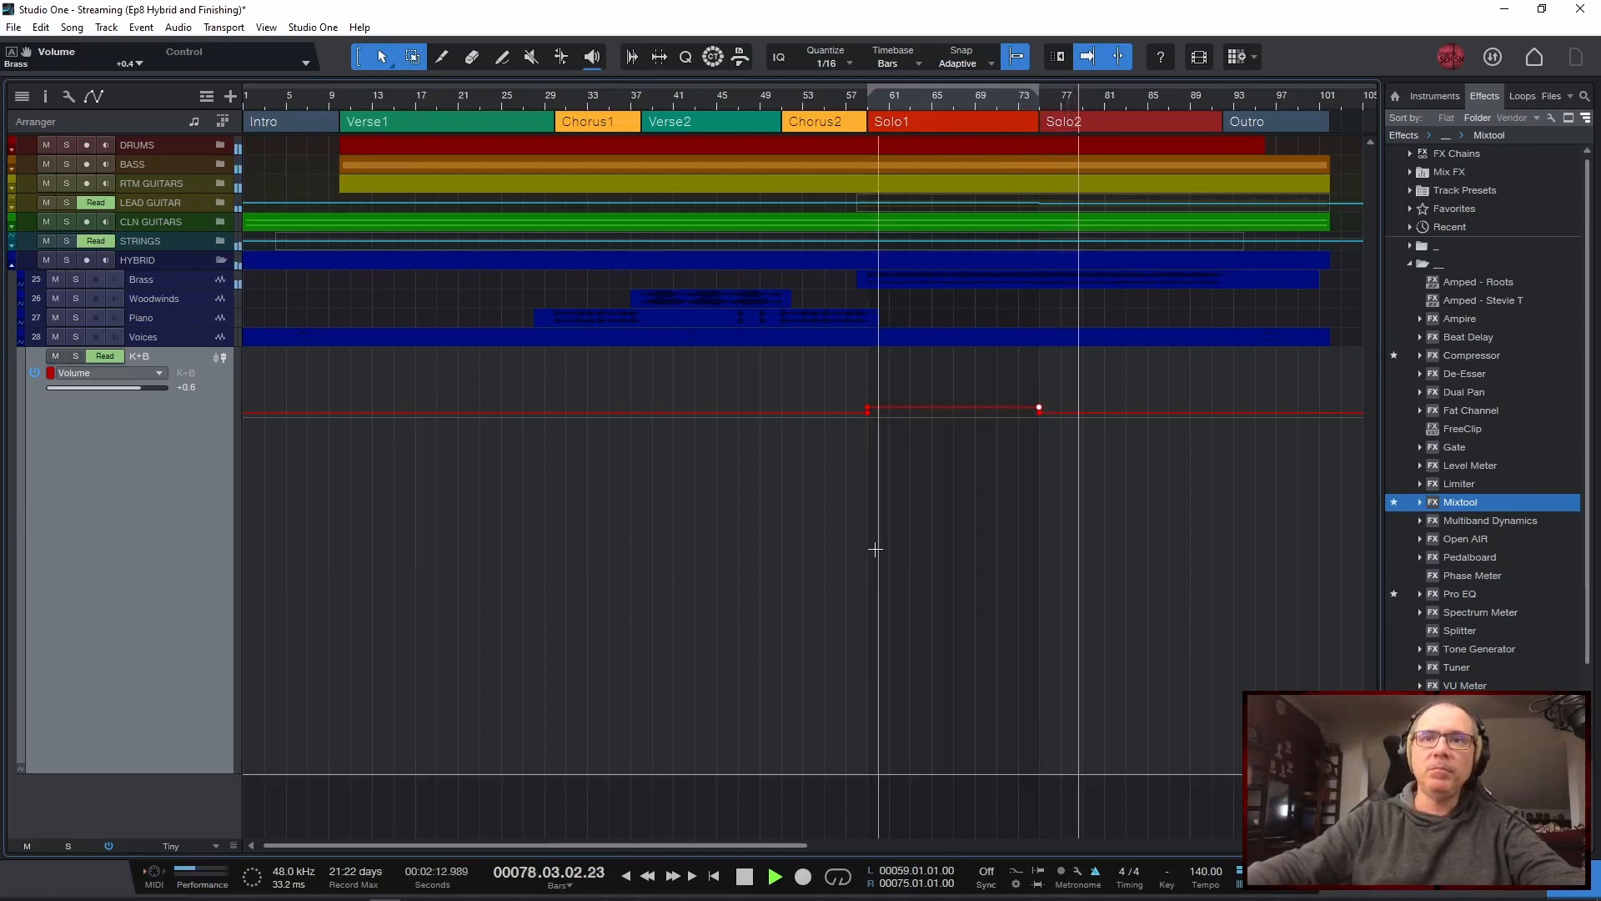
pyautogui.press('space')
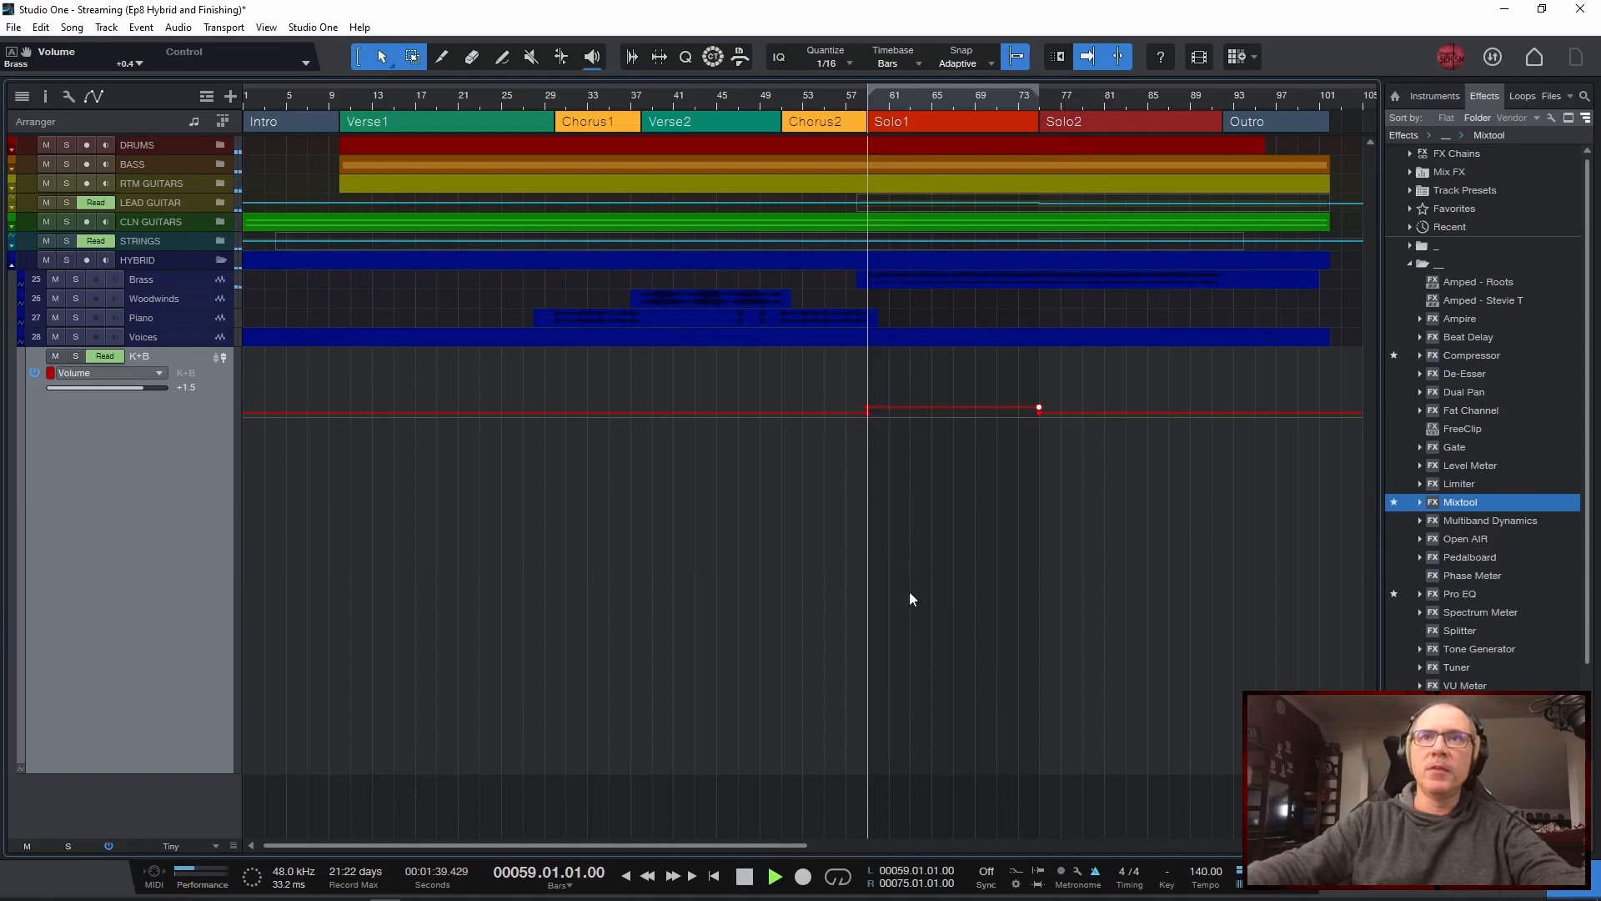
pyautogui.press('space')
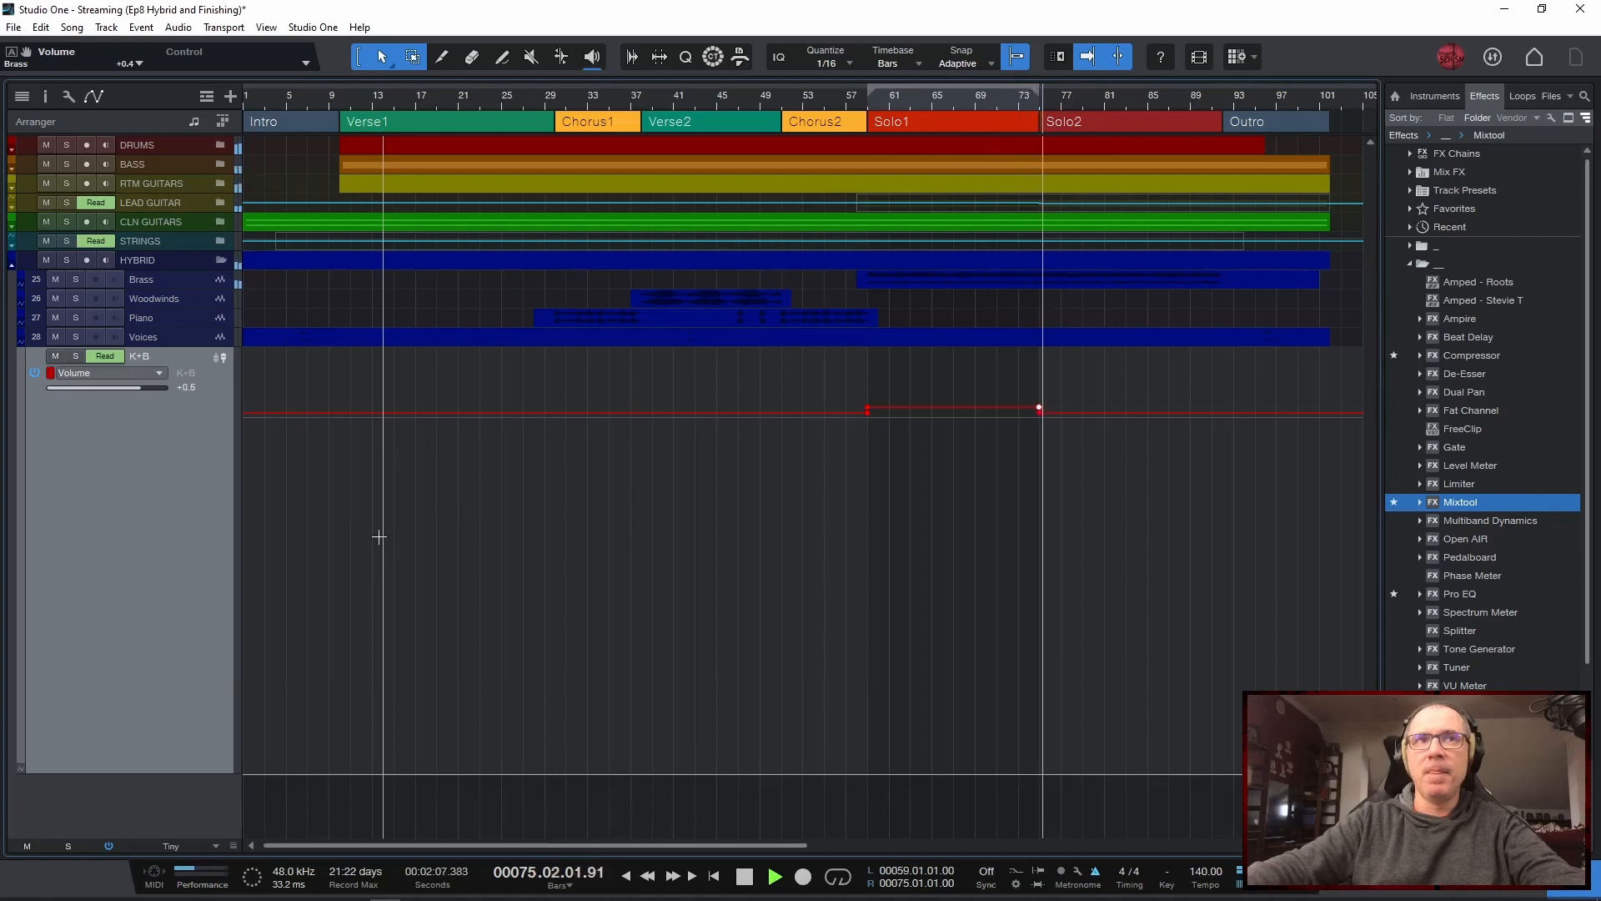
pyautogui.press('space')
# Hide the automation view, bring back the mixing console and collapse the HYBRID folder channel
pyautogui.press('a')
pyautogui.press('F3')
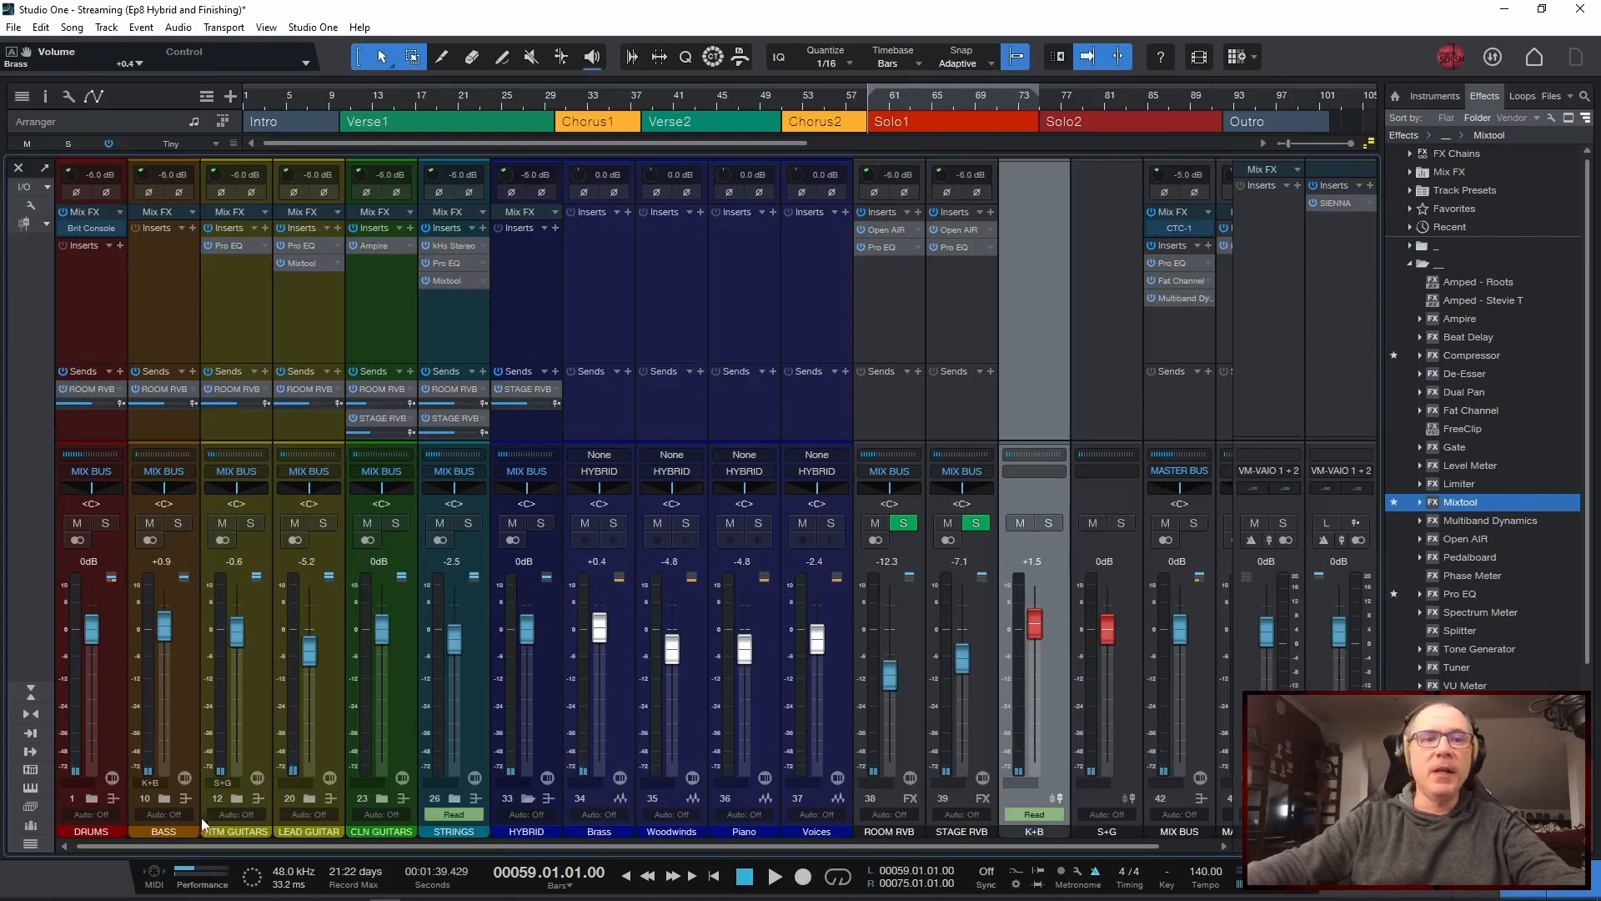
pyautogui.click(526, 799)
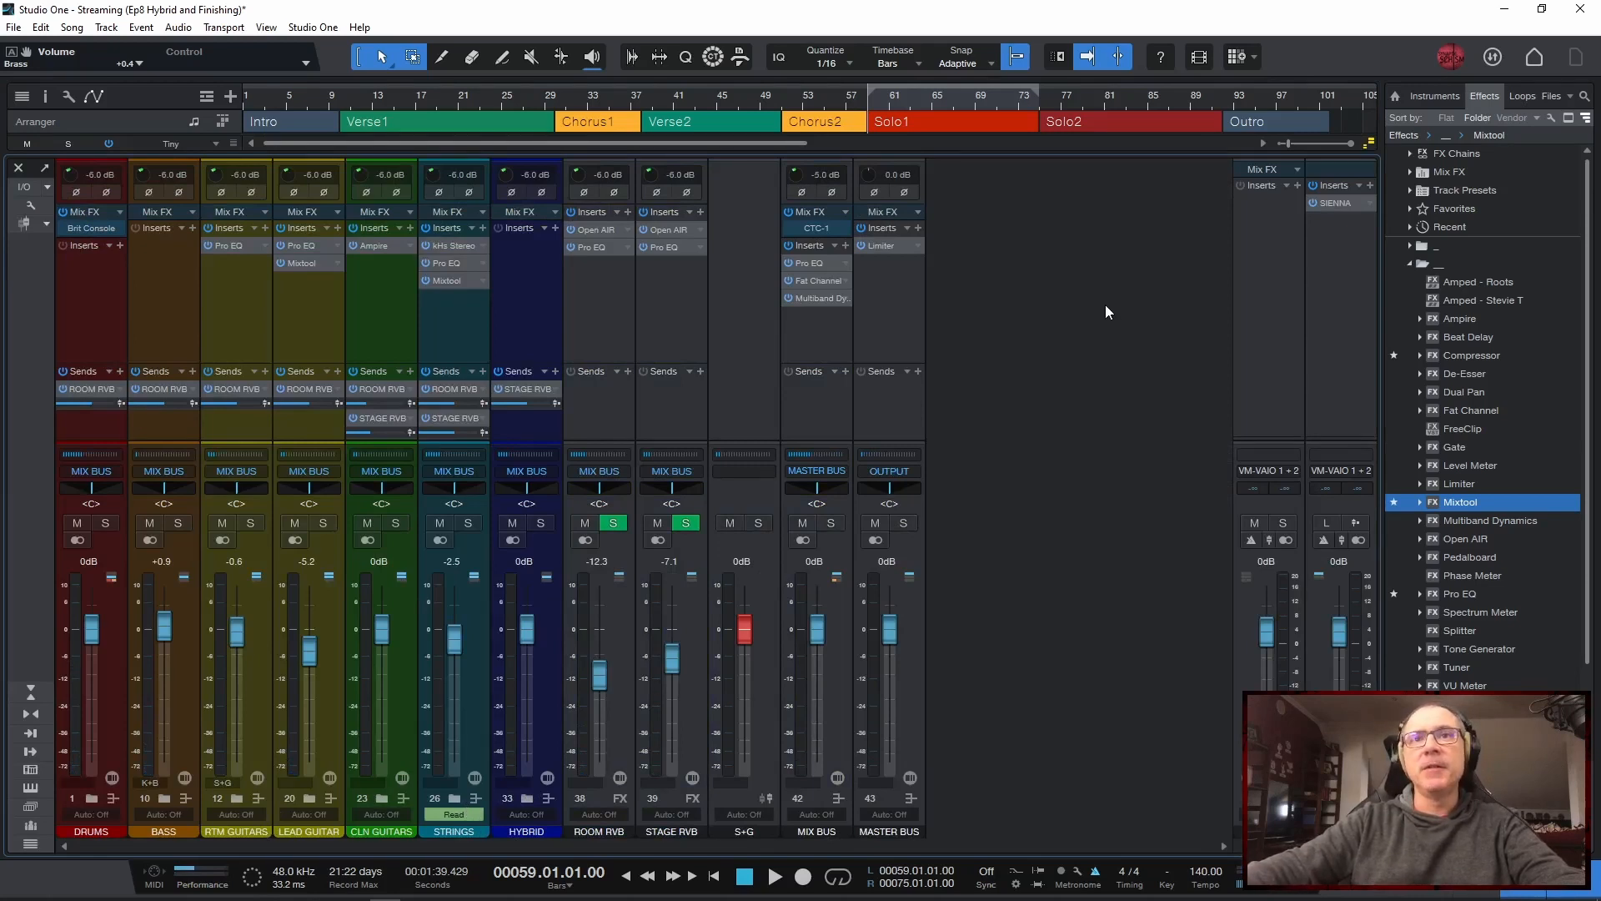
# Open the Fat Channel insert on the MIX BUS and move its window higher for review
pyautogui.click(814, 282)
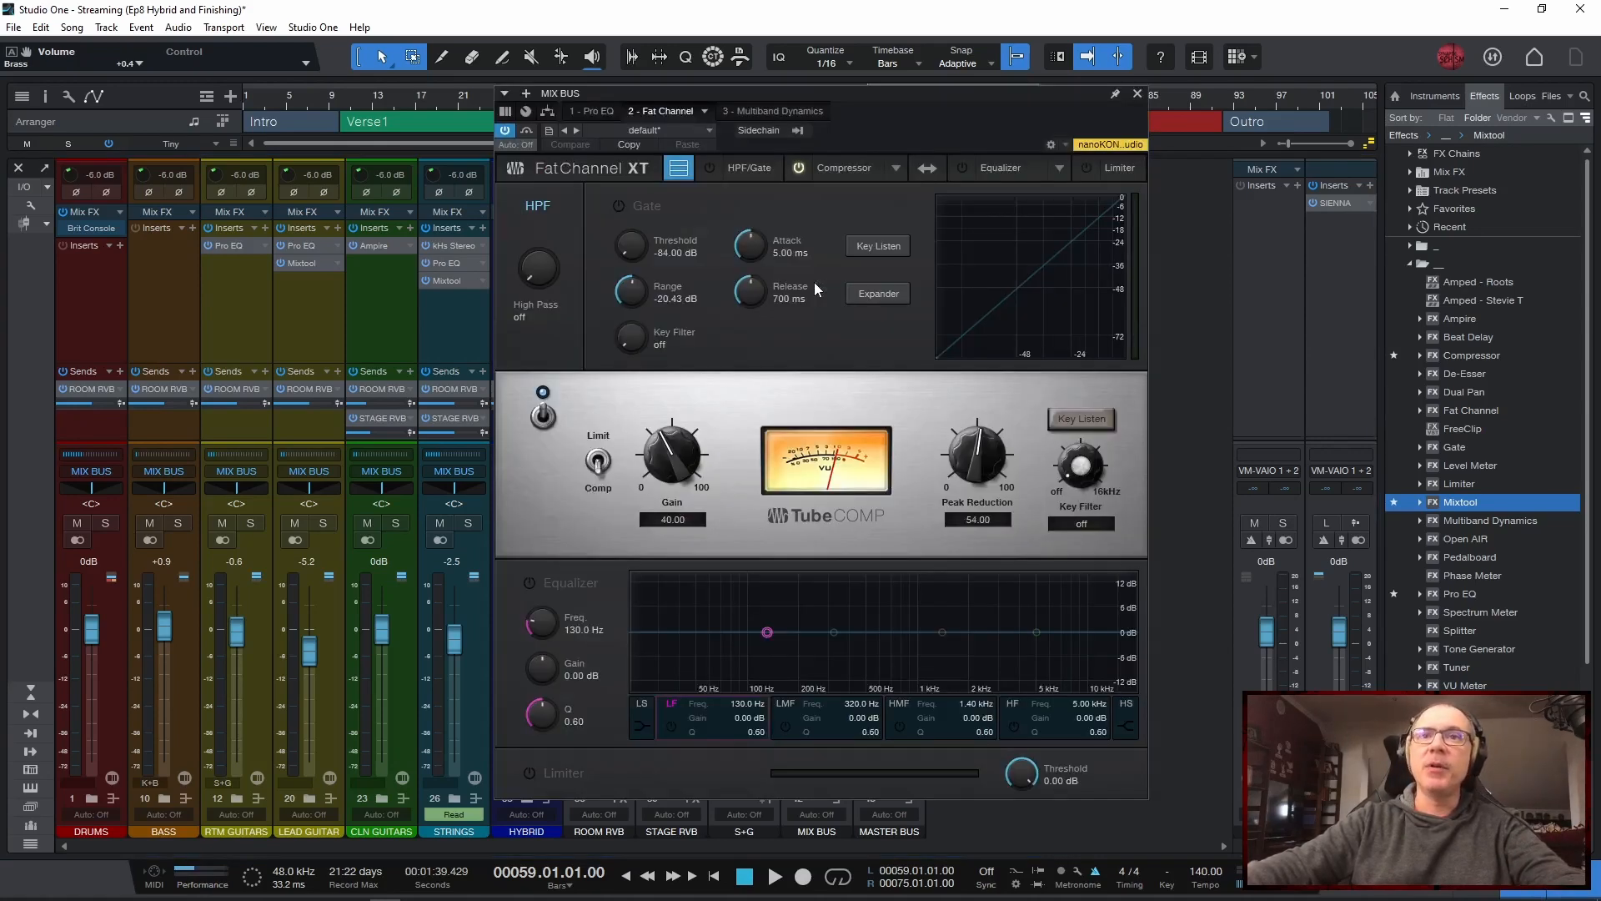
pyautogui.moveTo(822, 102); pyautogui.dragTo(807, 65)
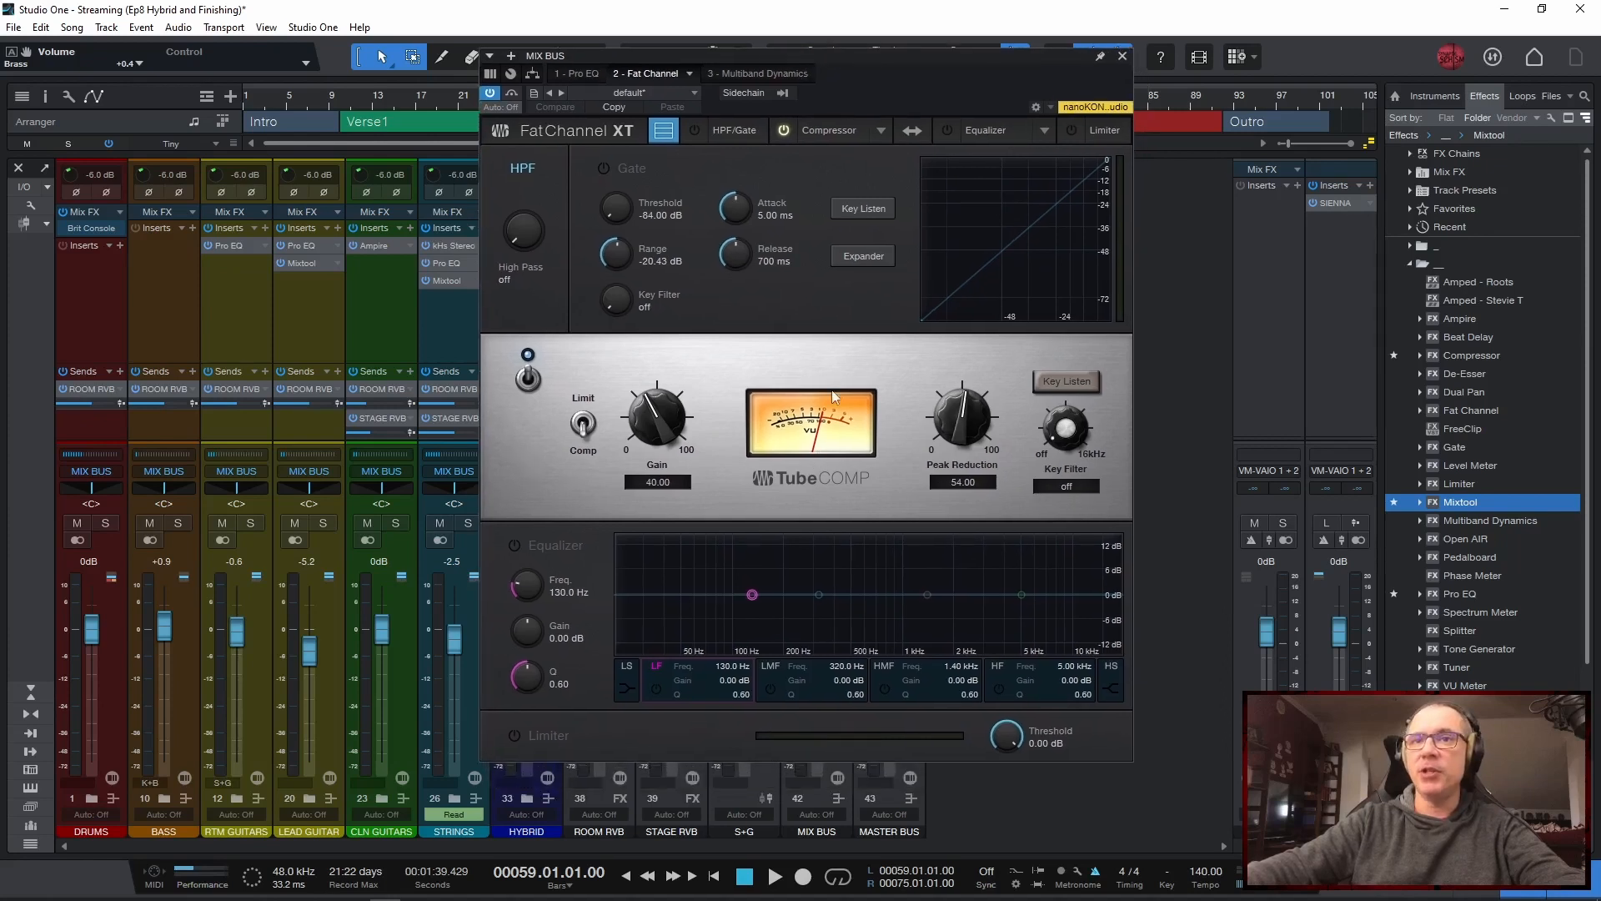
# Move the playback position and loop range from Solo1 to the Chorus2 section, repositioning the MIX BUS effect window around the arranger track
pyautogui.press('space')
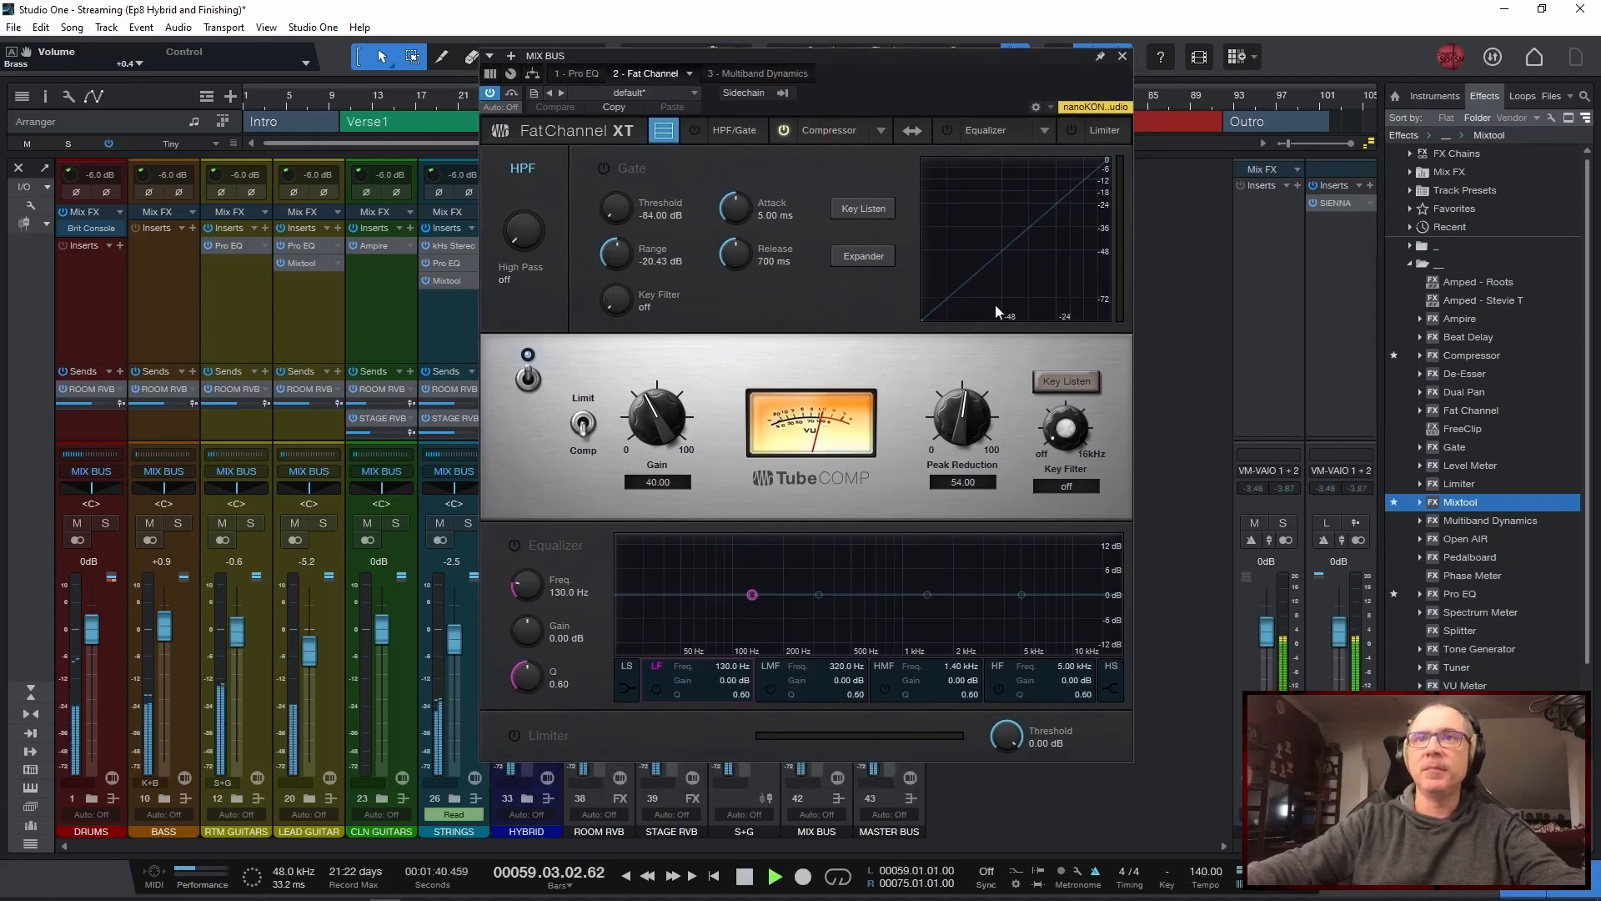
pyautogui.press('space')
pyautogui.moveTo(949, 55); pyautogui.dragTo(948, 216)
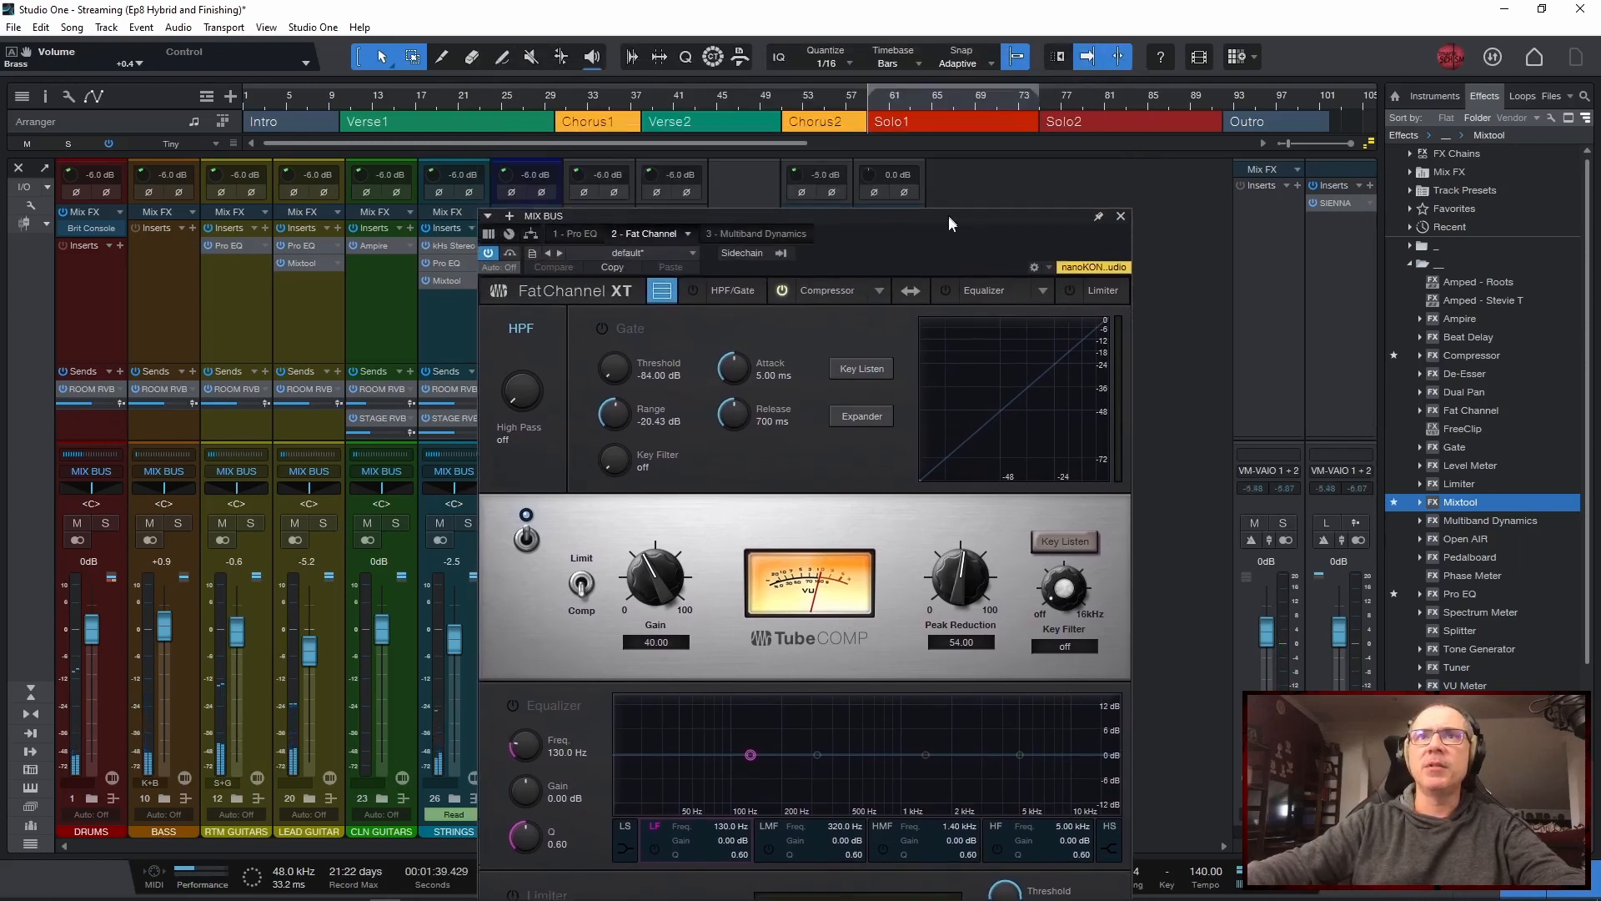
pyautogui.click(844, 131)
pyautogui.moveTo(847, 223); pyautogui.dragTo(844, 77)
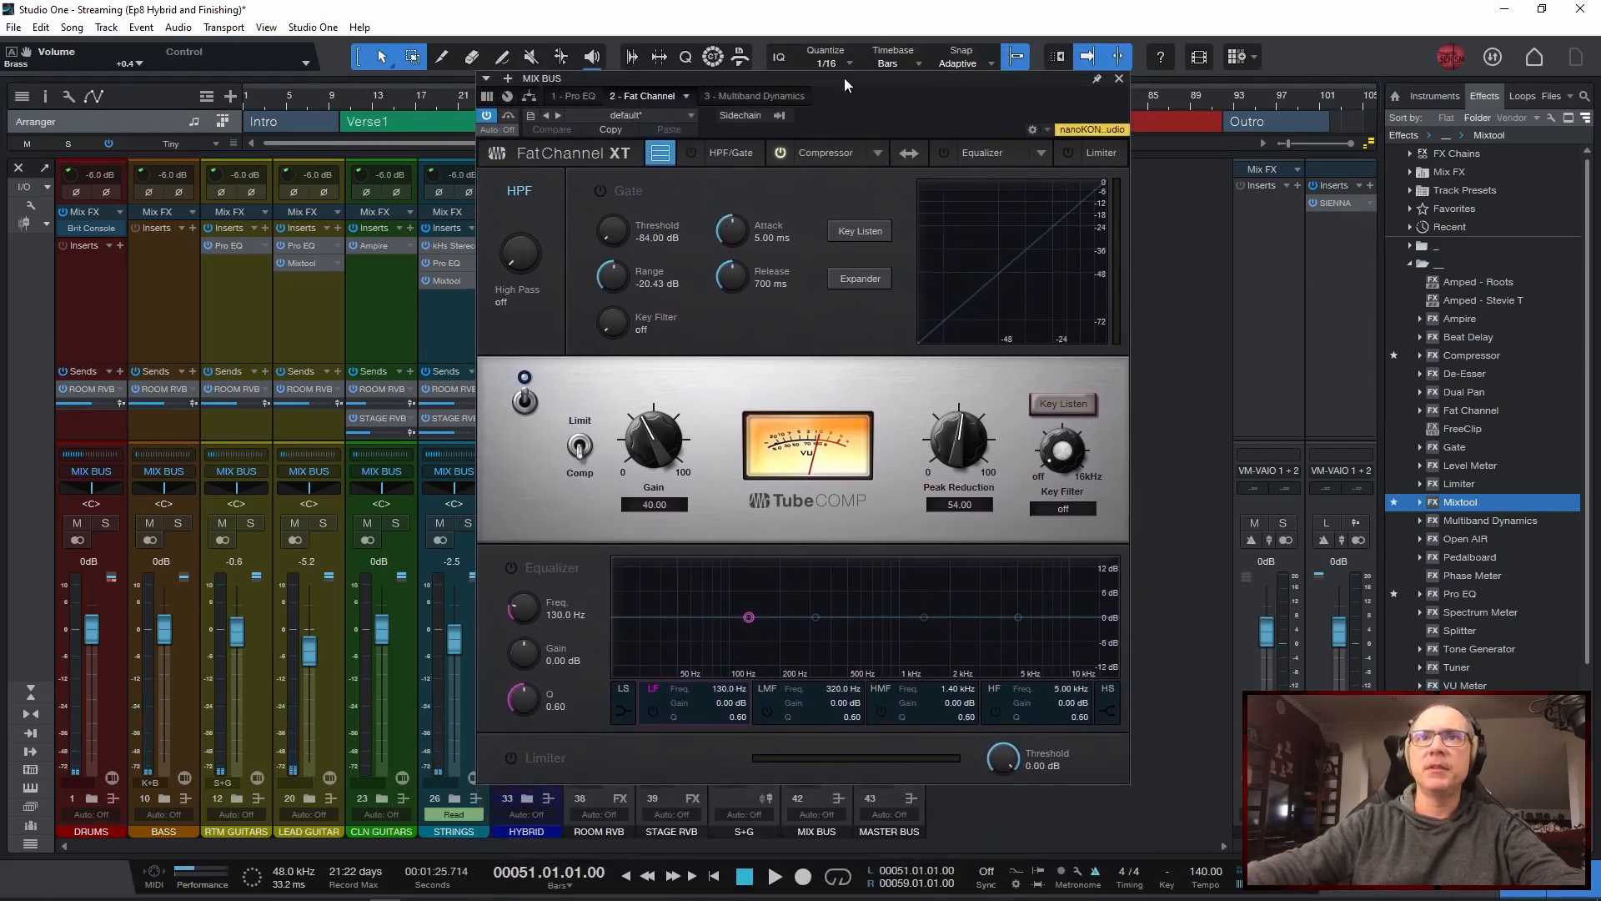
# Set the Fat Channel compressor's Peak Reduction to 55.50 while playing Chorus2, and close the effect after replaying the section in a loop
pyautogui.press('space')
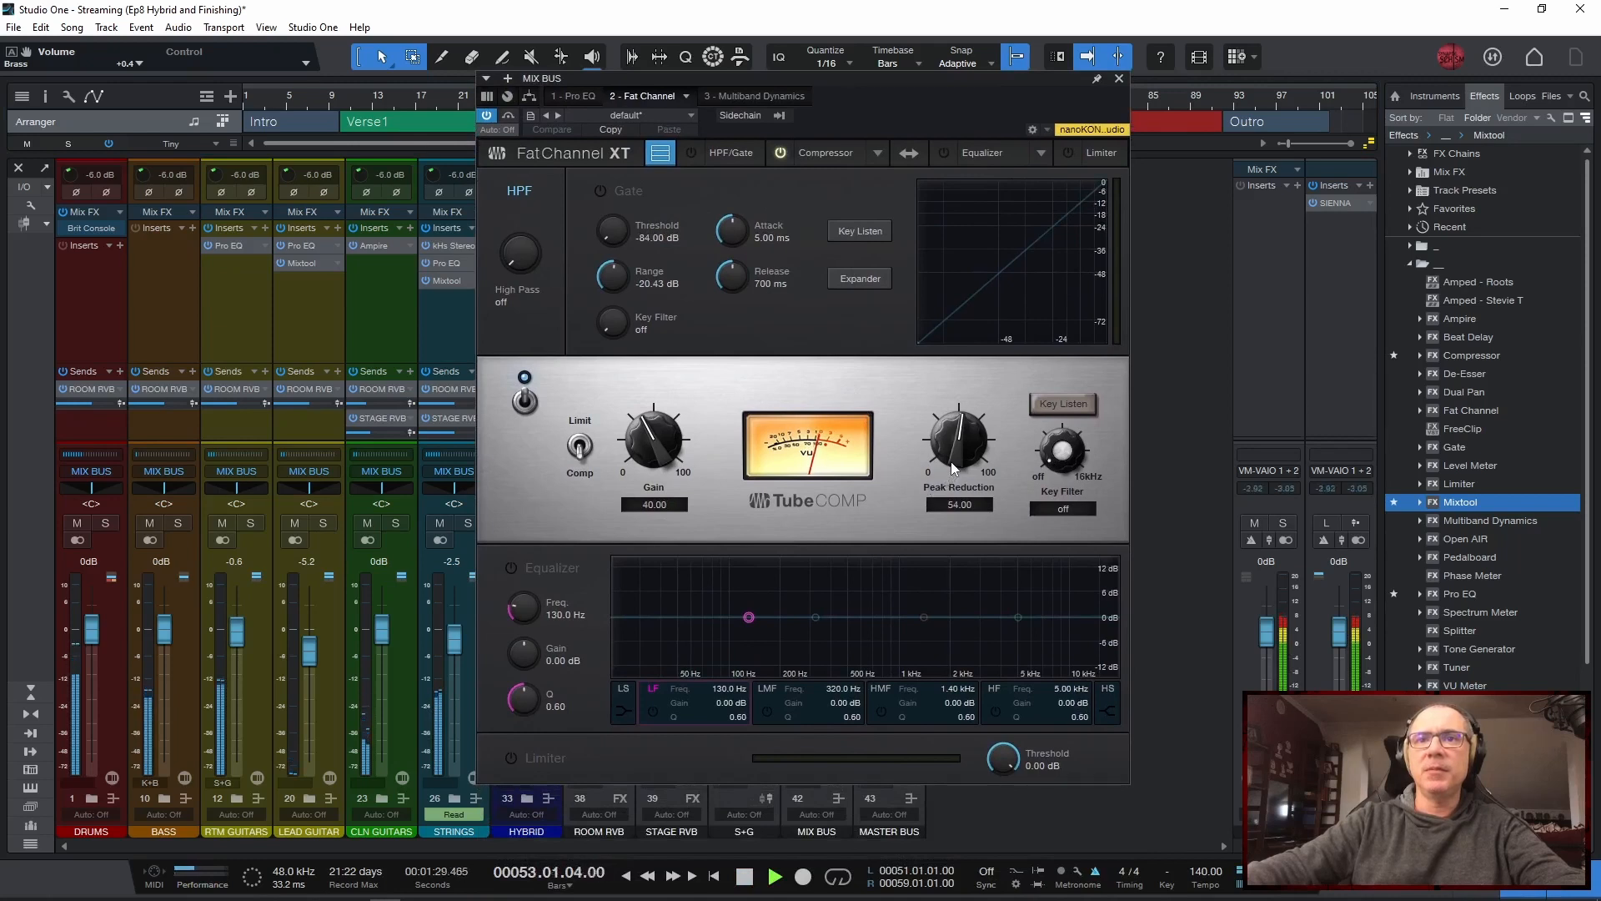
pyautogui.moveTo(950, 462); pyautogui.dragTo(947, 455)
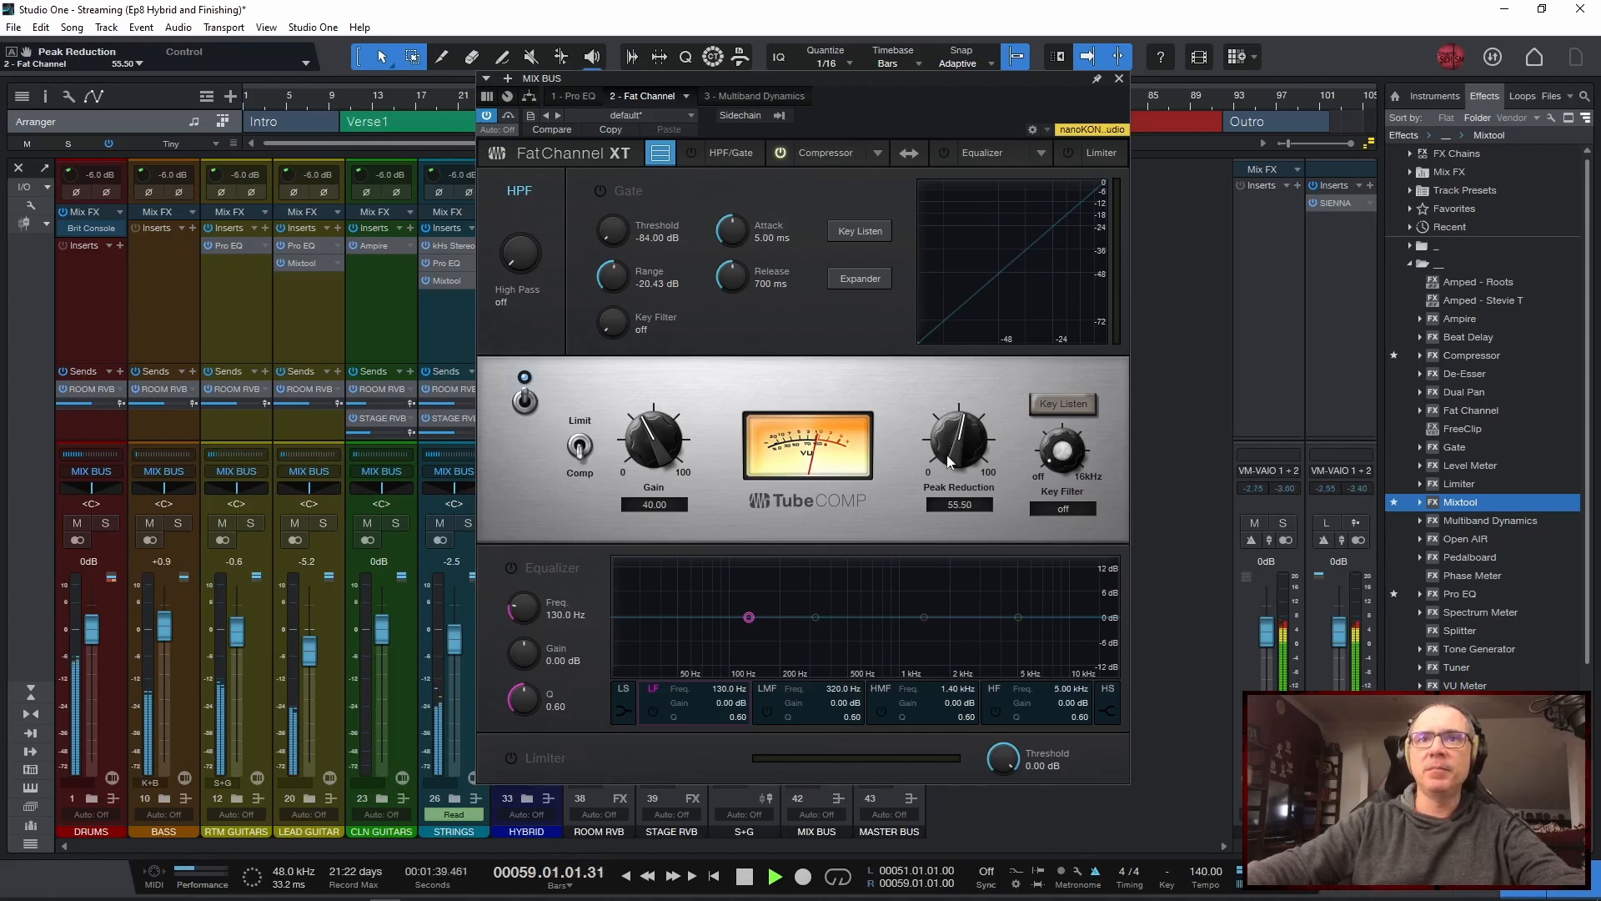
pyautogui.press('space')
pyautogui.press('space')
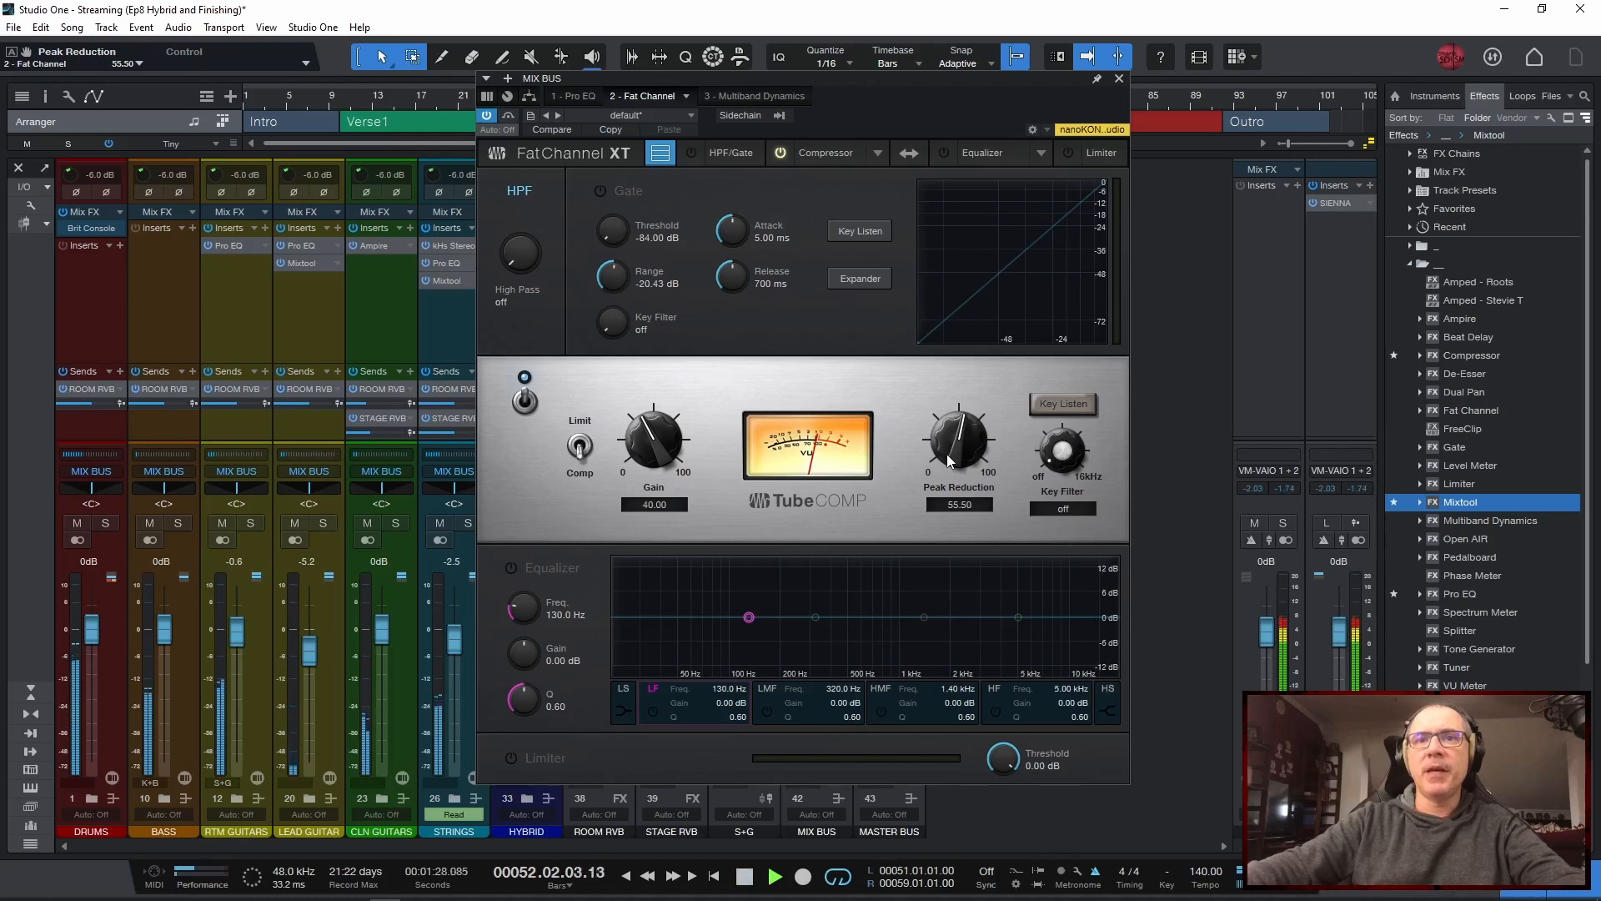
pyautogui.click(1119, 80)
pyautogui.press('space')
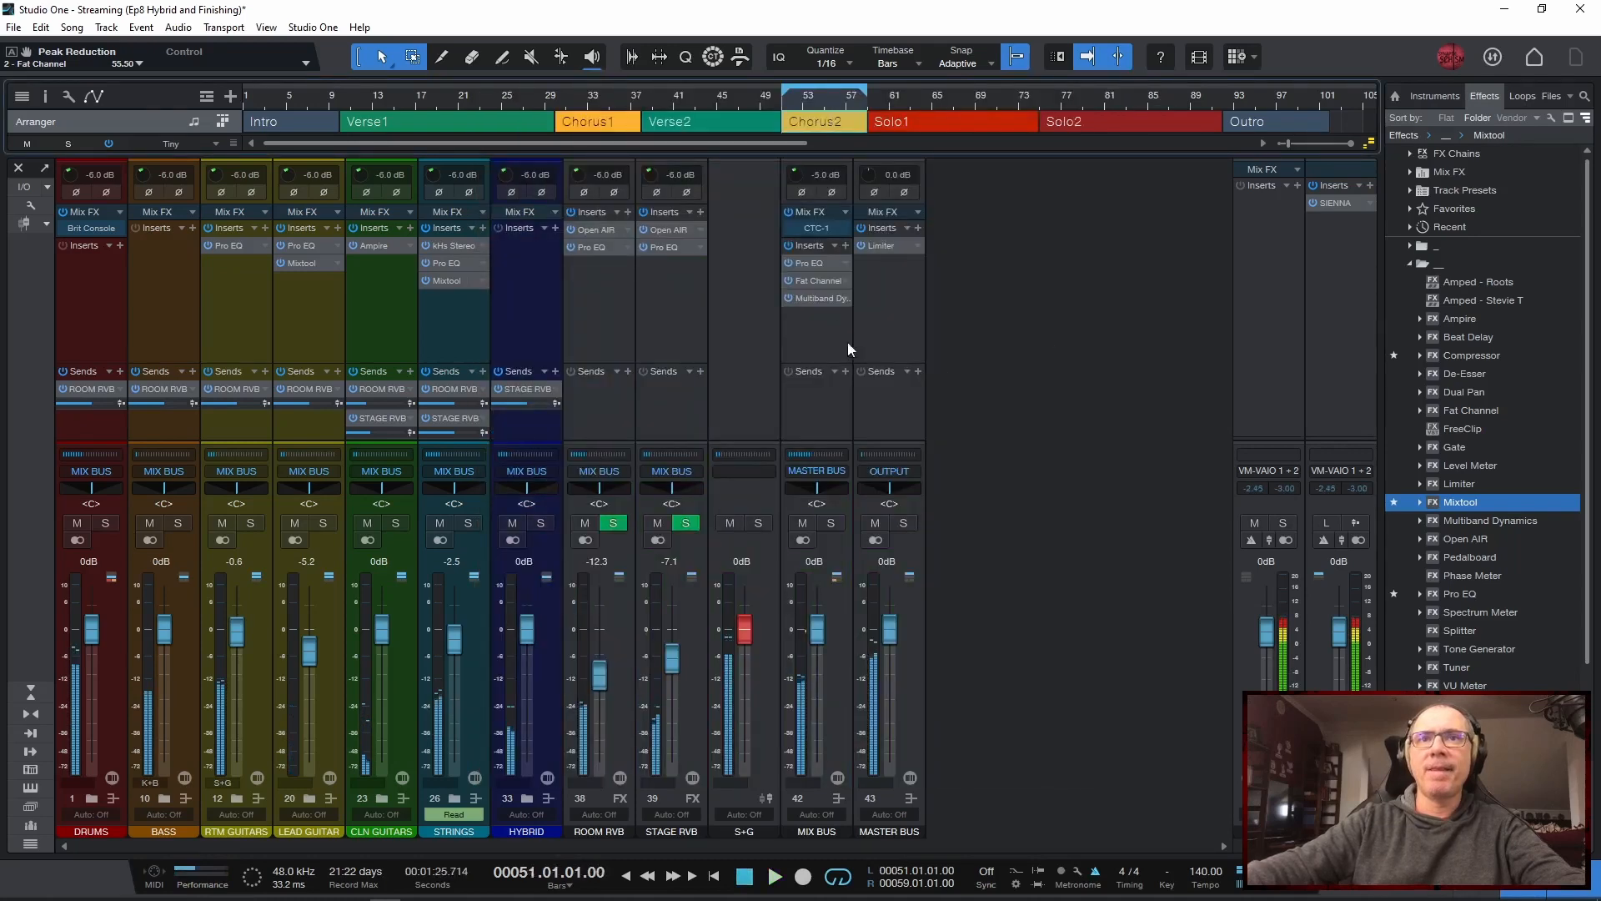
# Open Multiband Dynamics on the MIX BUS and set the LM band's low threshold to -23.29 dB during Chorus2 playback
pyautogui.click(817, 299)
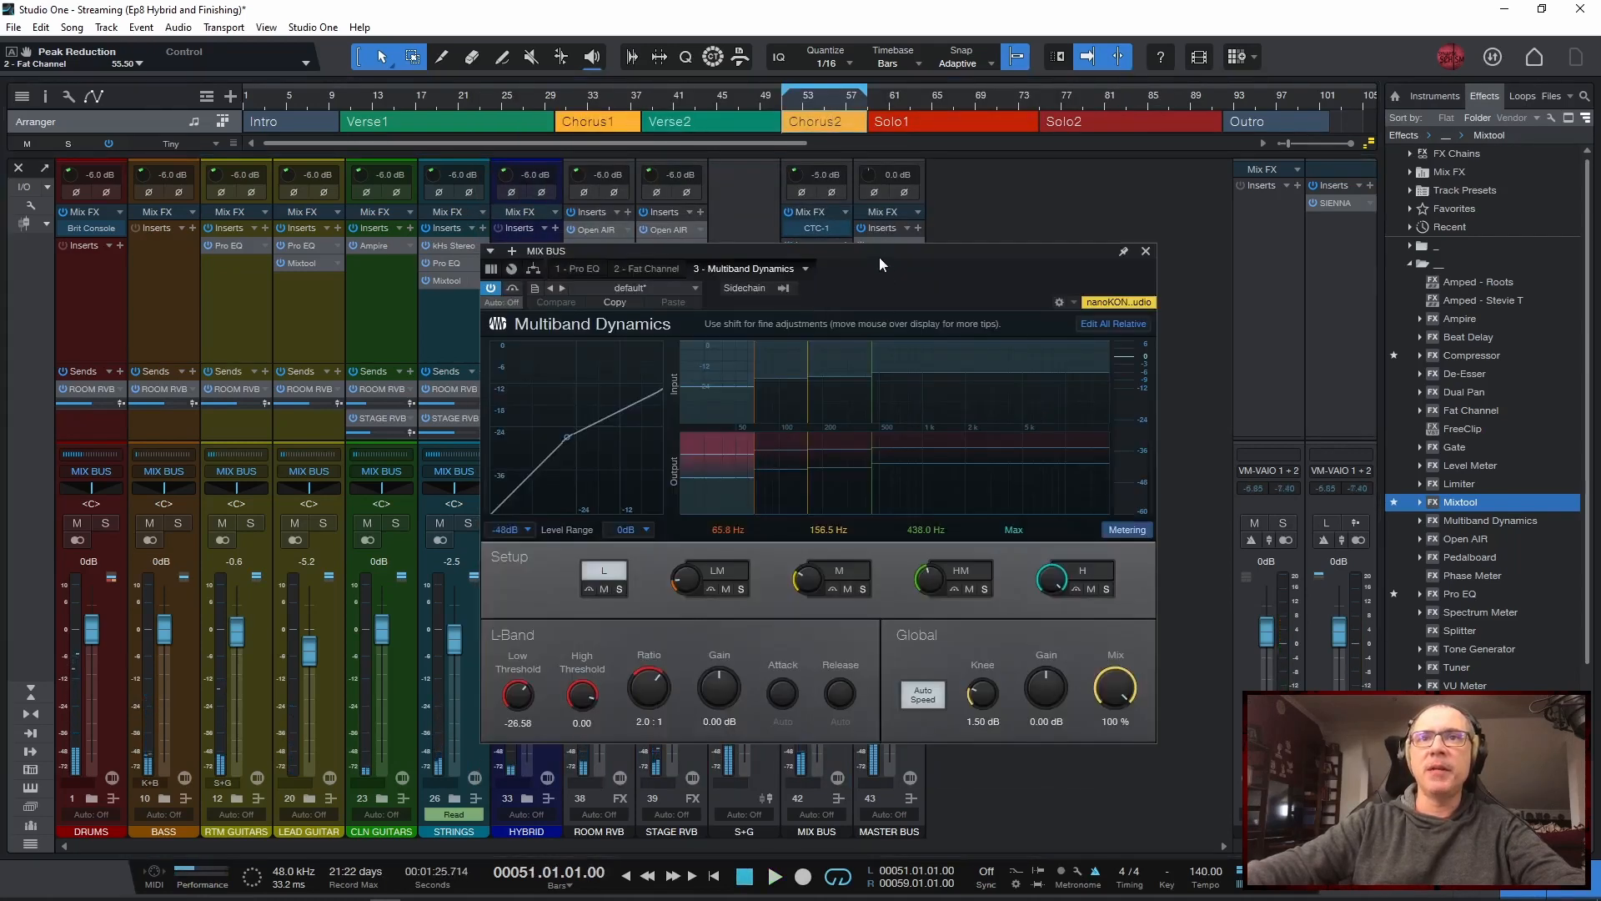
pyautogui.moveTo(879, 263); pyautogui.dragTo(846, 253)
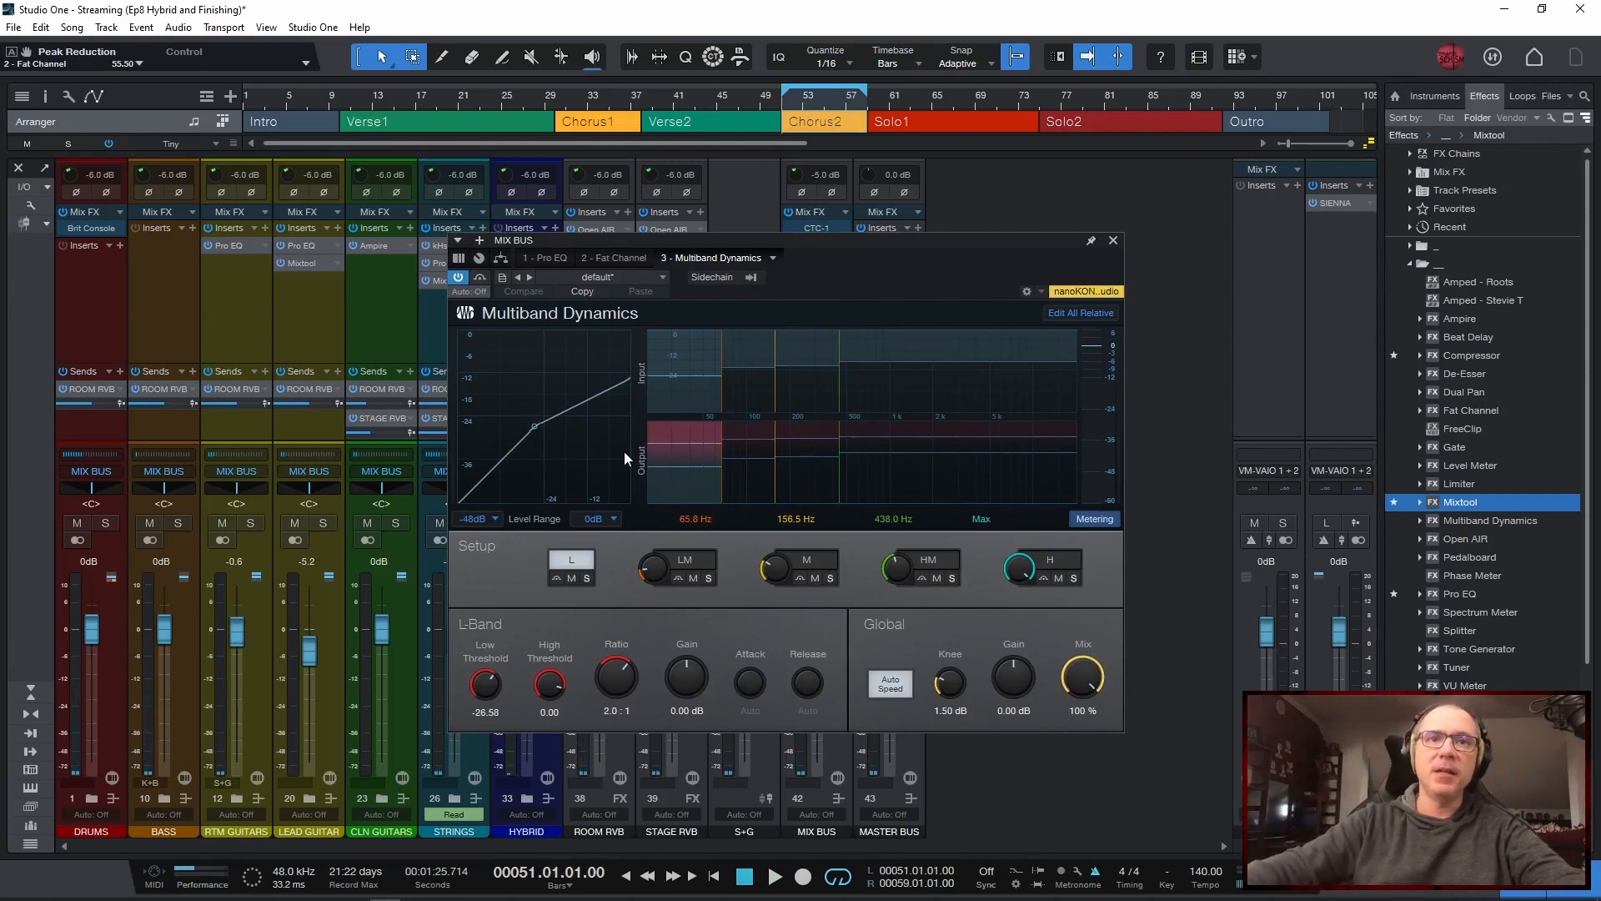
pyautogui.press('space')
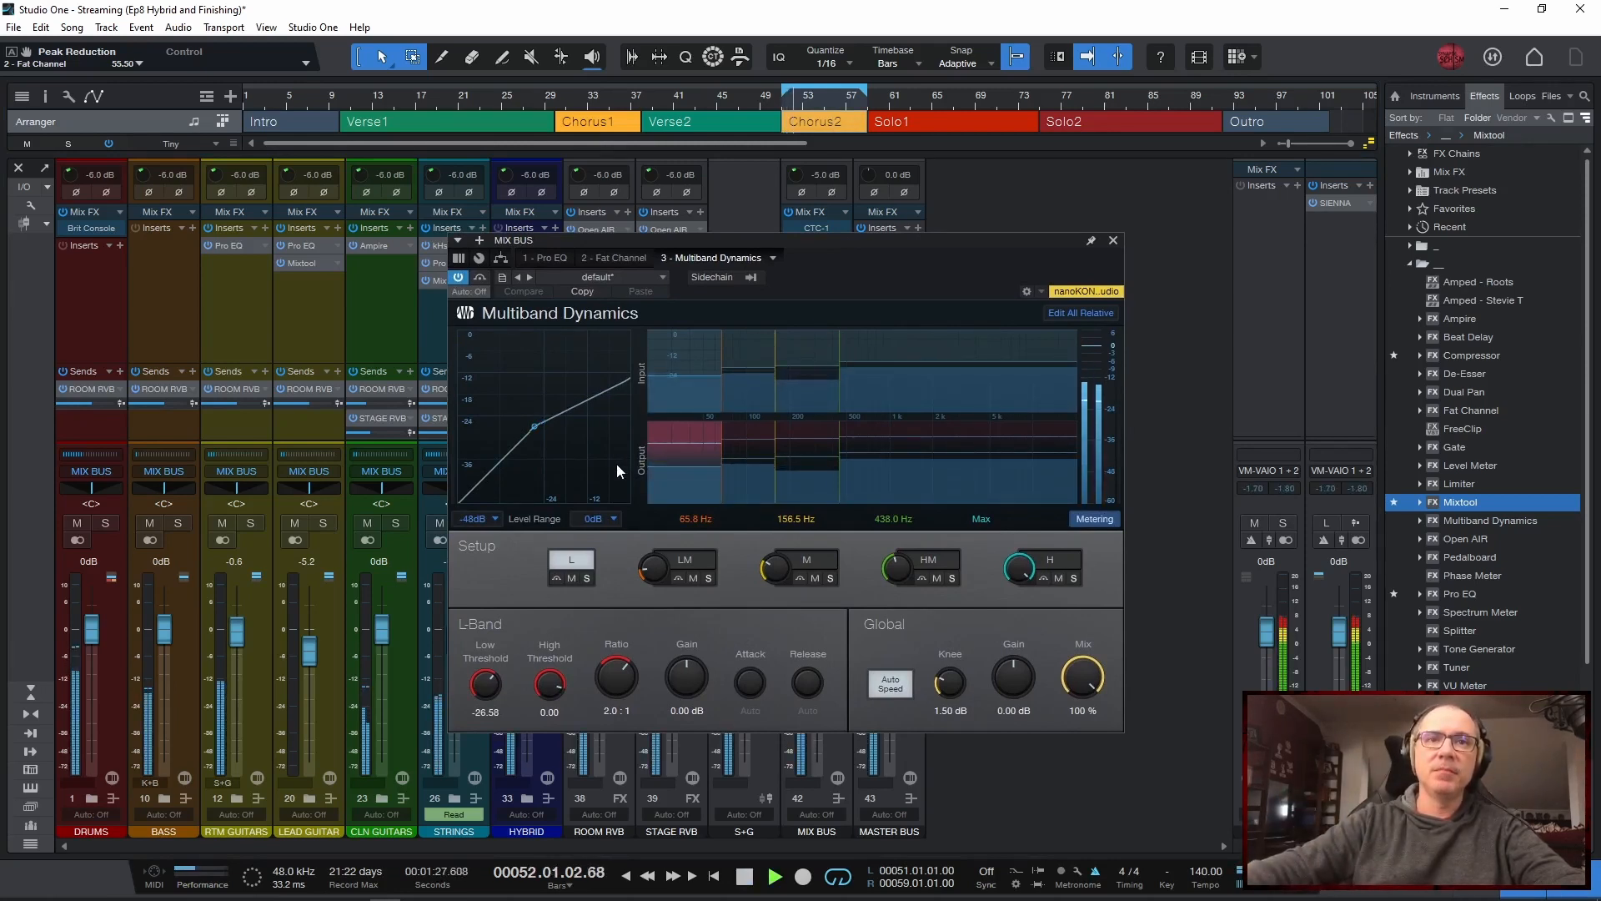
pyautogui.click(695, 560)
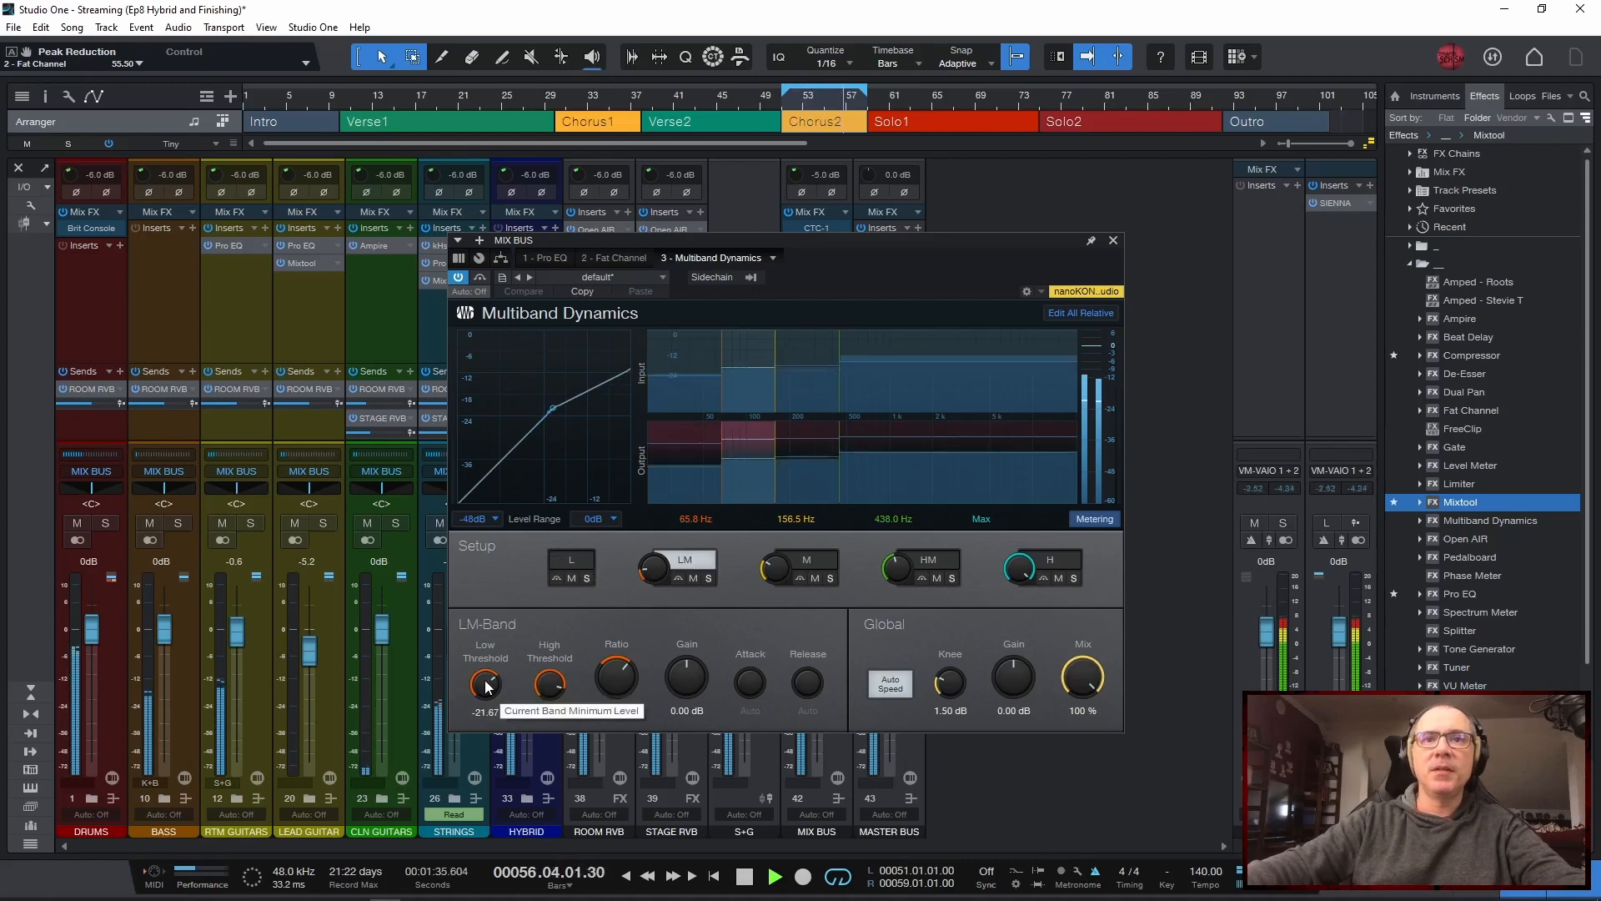
pyautogui.moveTo(487, 683); pyautogui.dragTo(485, 683)
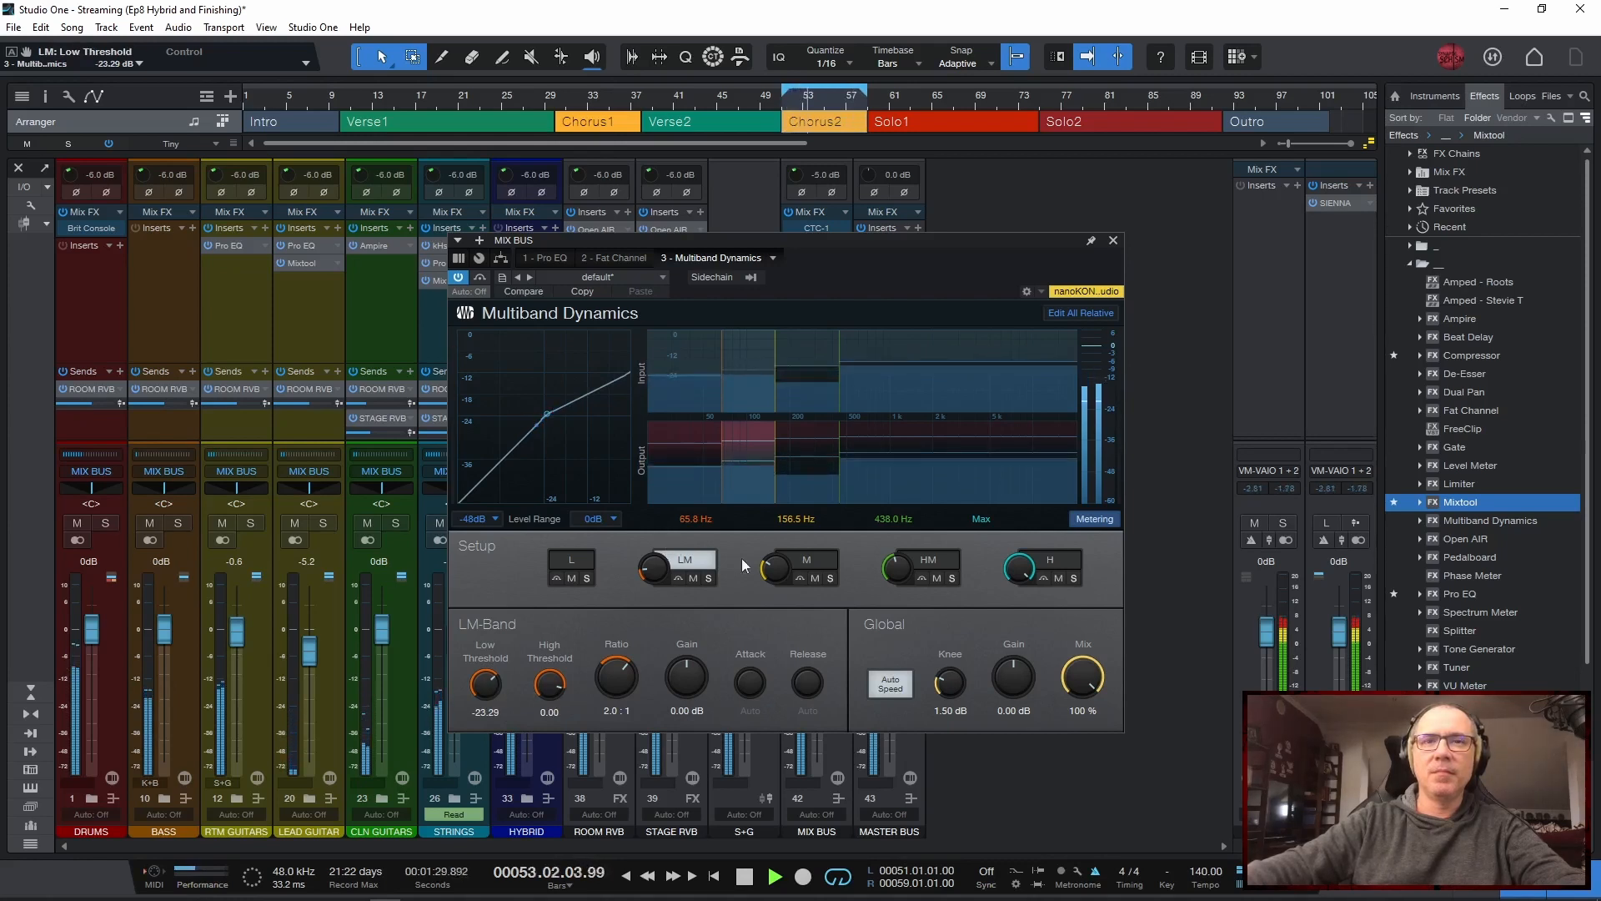
# Set the M band's low threshold to -22.26 dB in Multiband Dynamics while replaying Chorus2
pyautogui.click(804, 558)
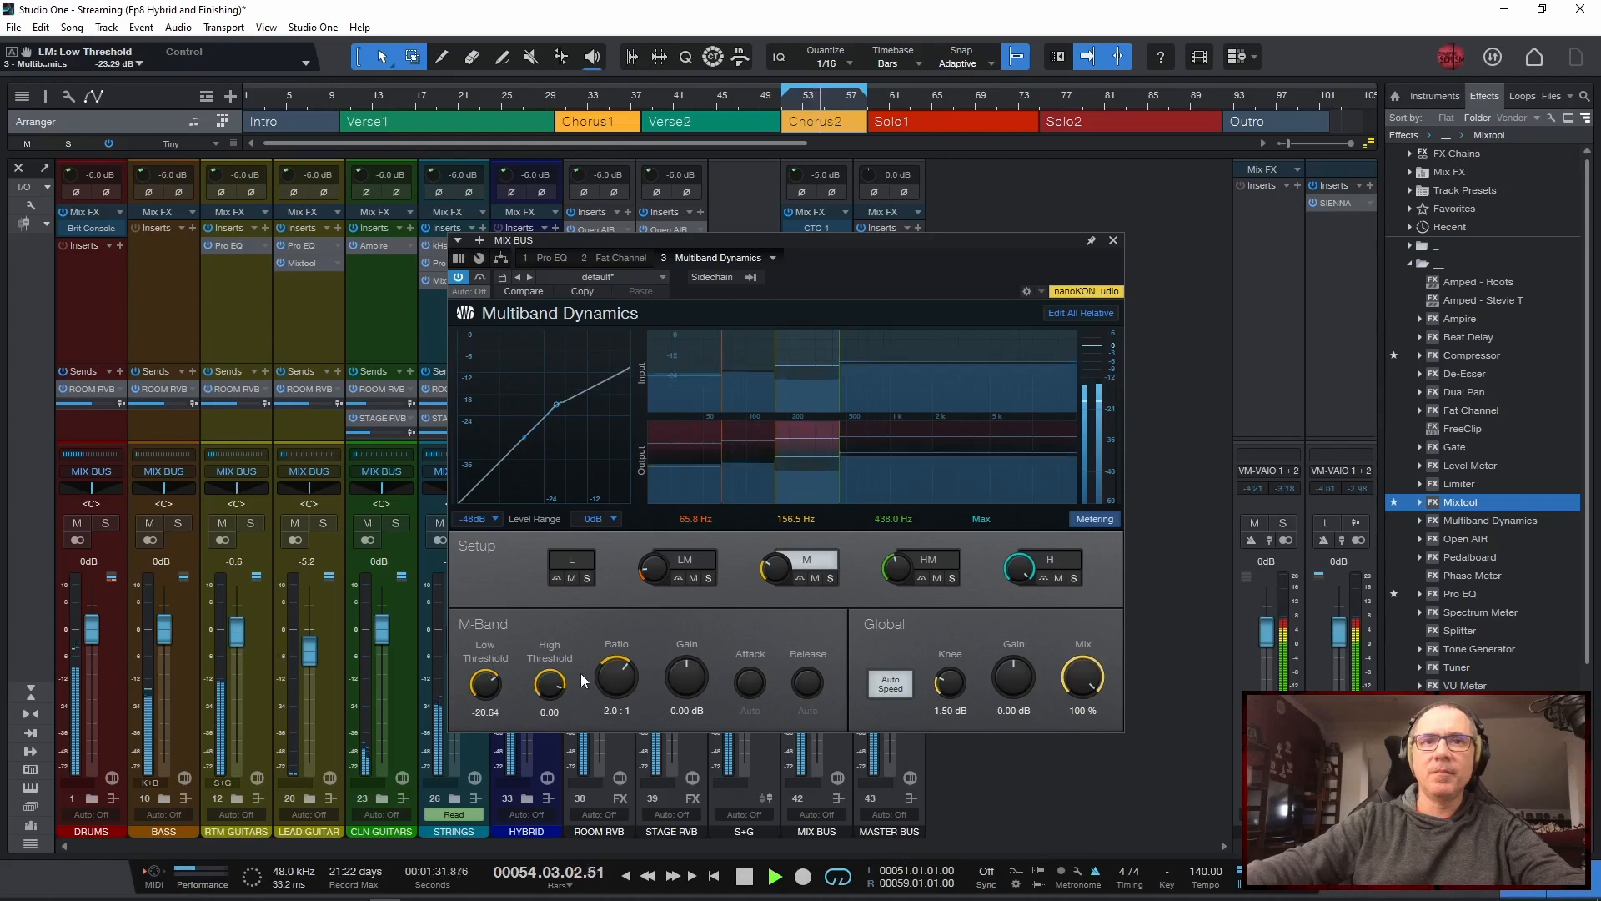
pyautogui.press('space')
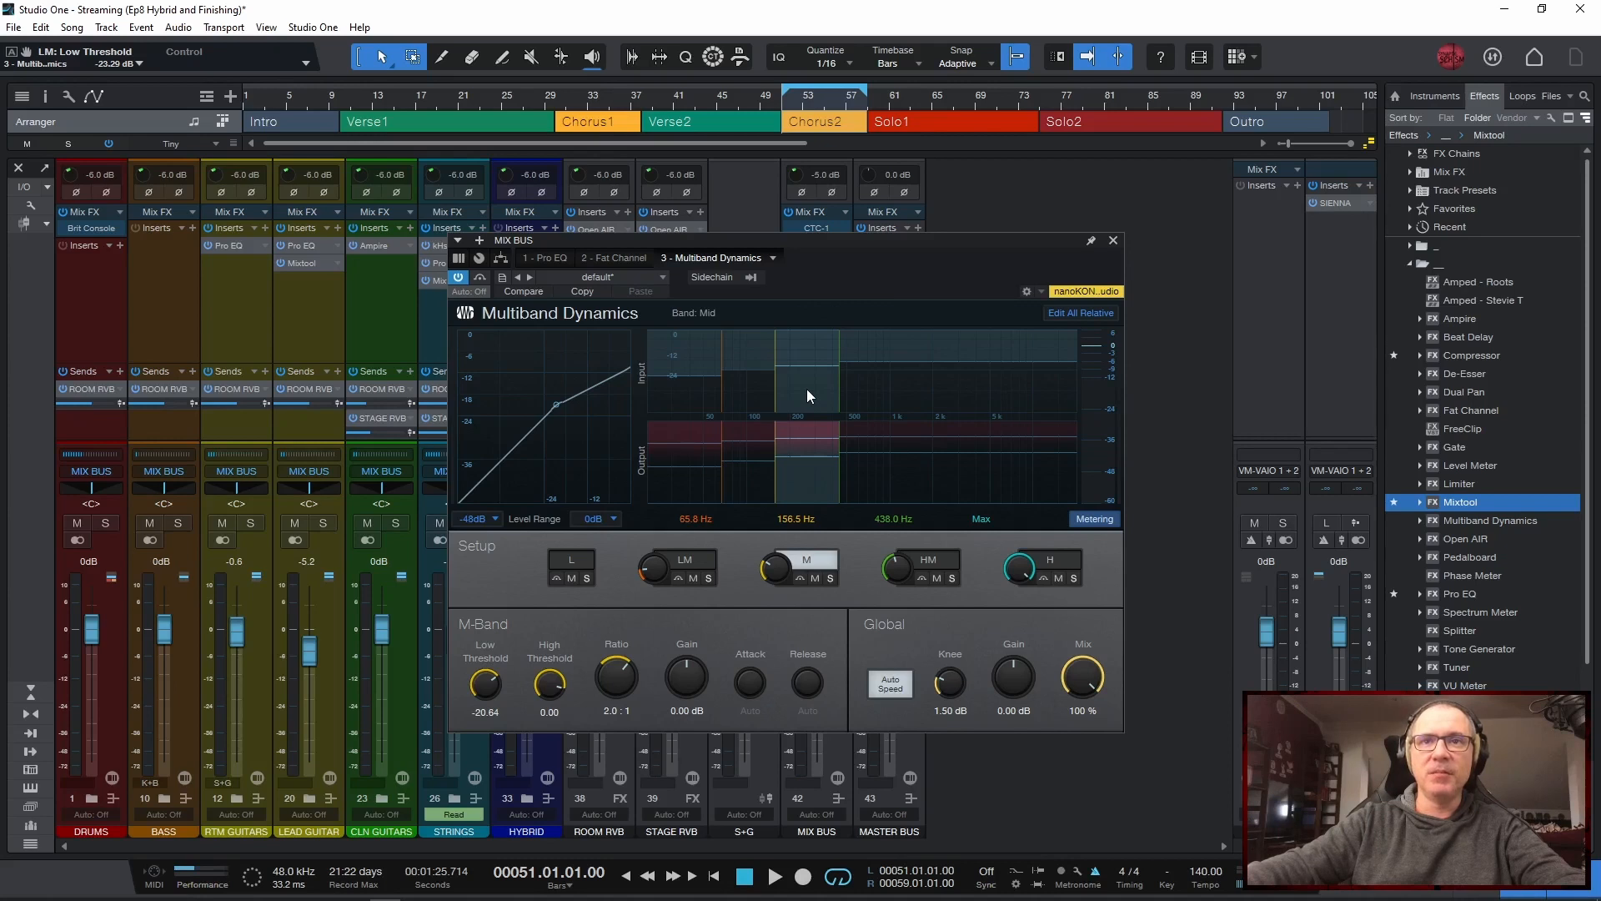
pyautogui.press('space')
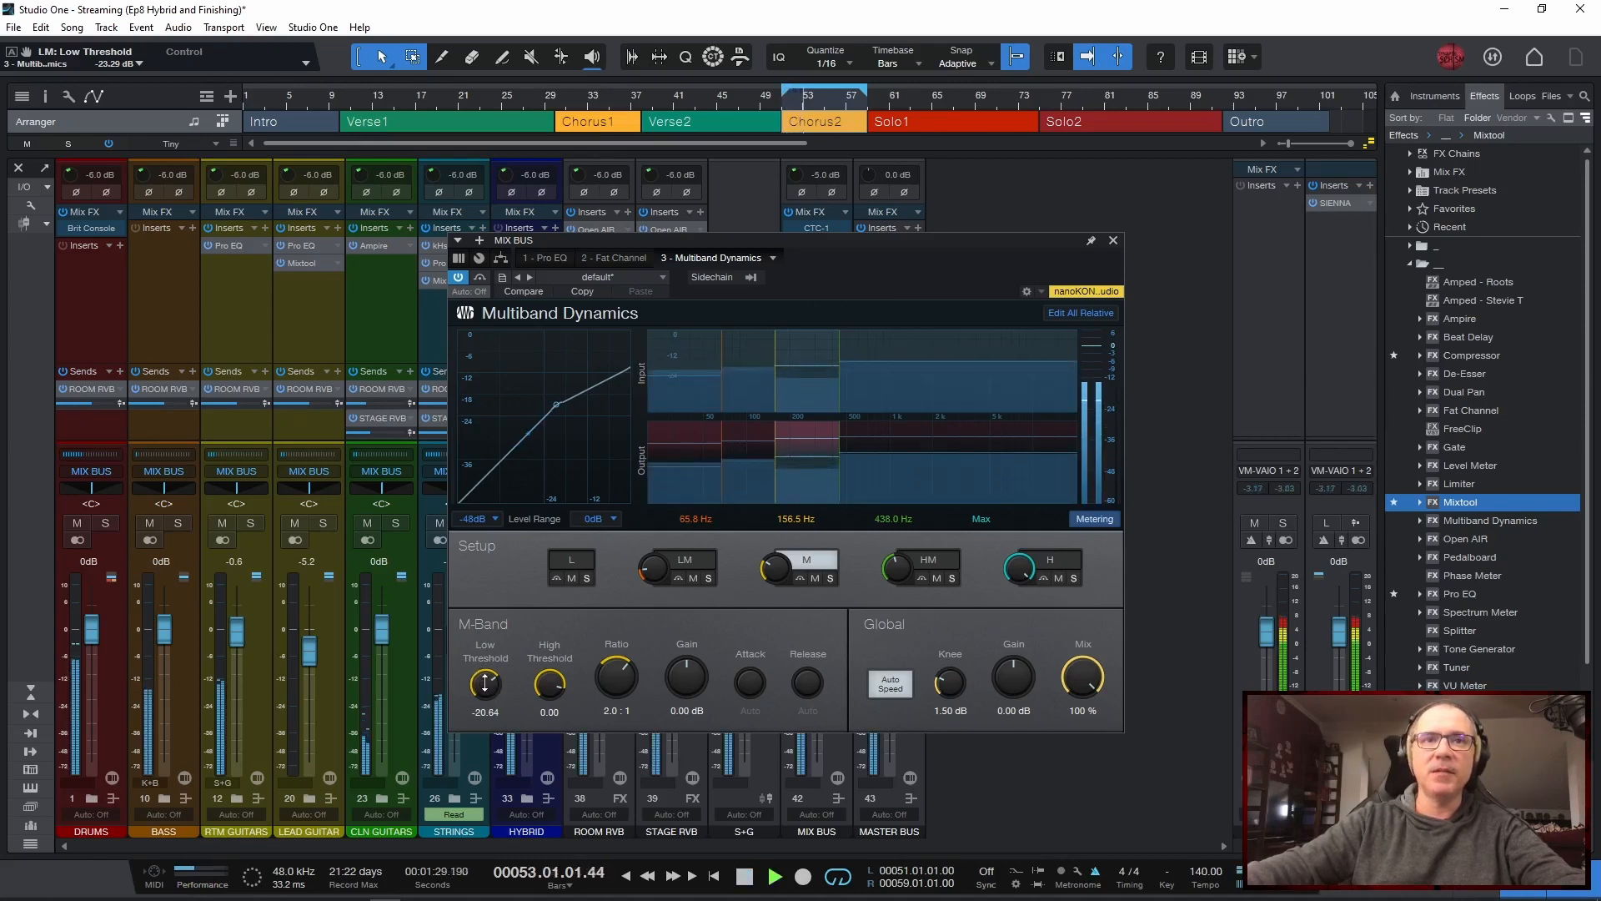
pyautogui.moveTo(485, 682); pyautogui.dragTo(485, 684)
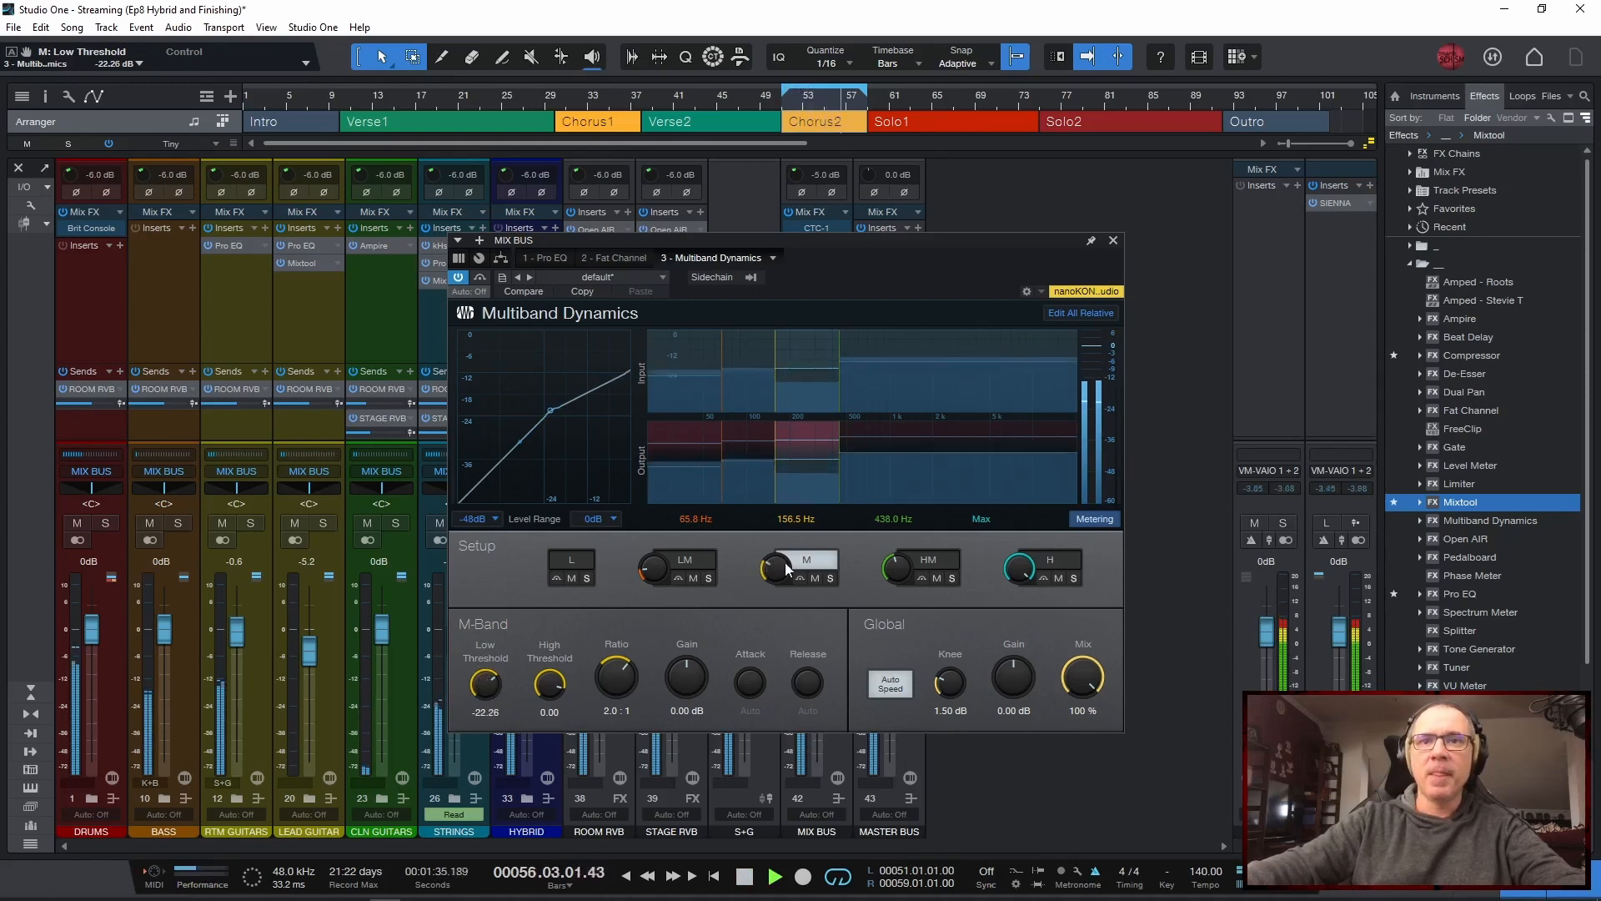
# Check the HM band's settings against the playing Chorus2 section, stop playback and close Multiband Dynamics
pyautogui.click(922, 558)
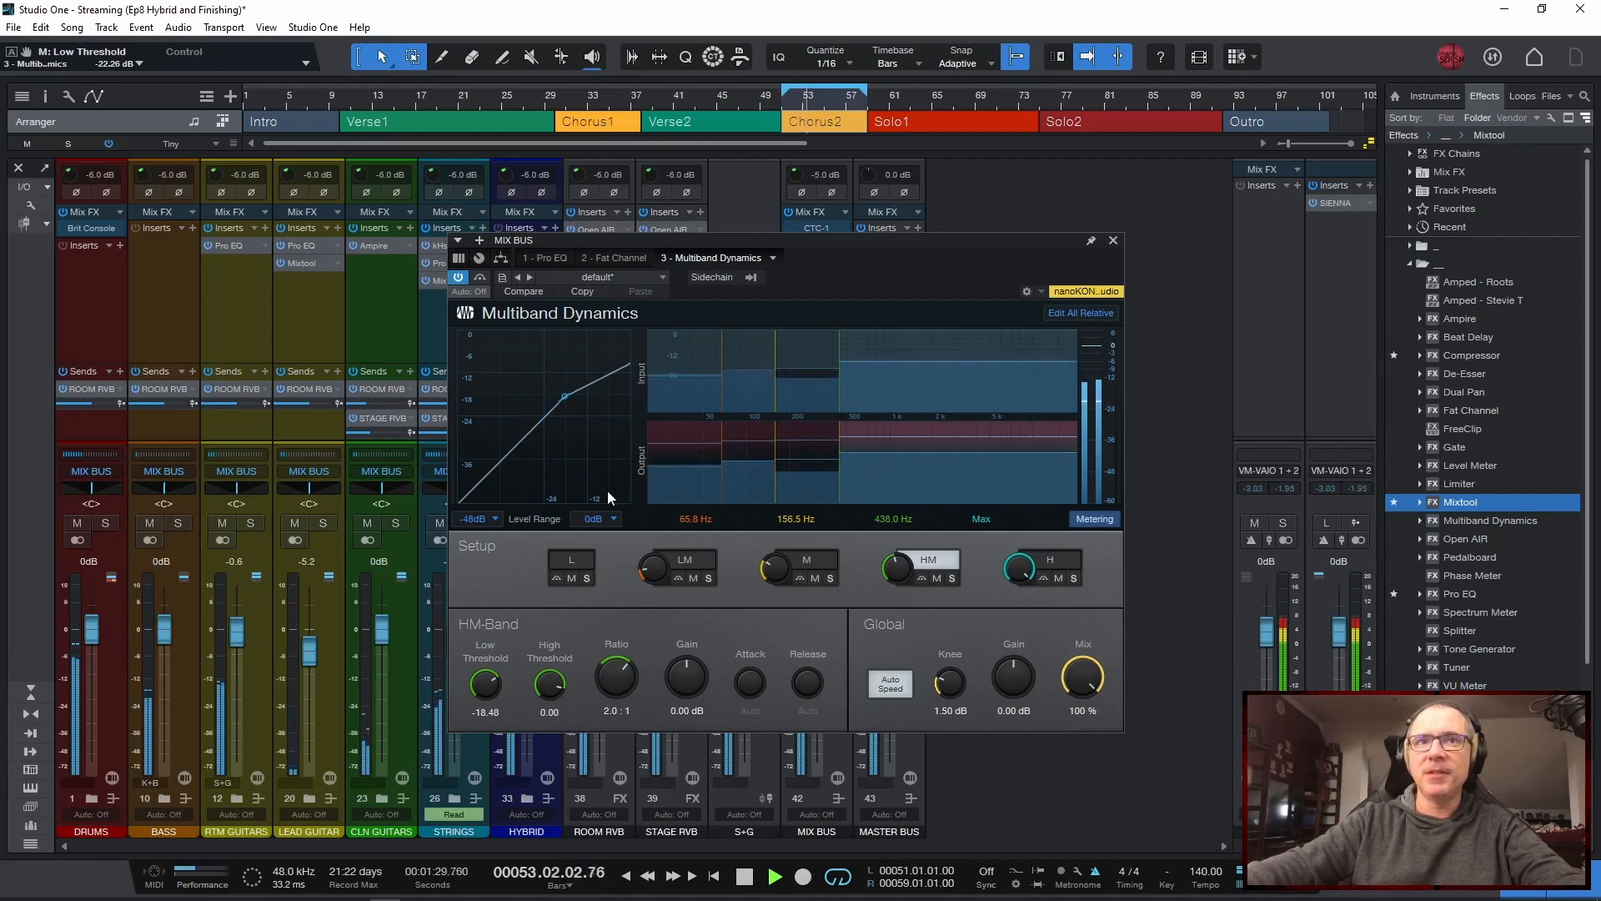
pyautogui.press('space')
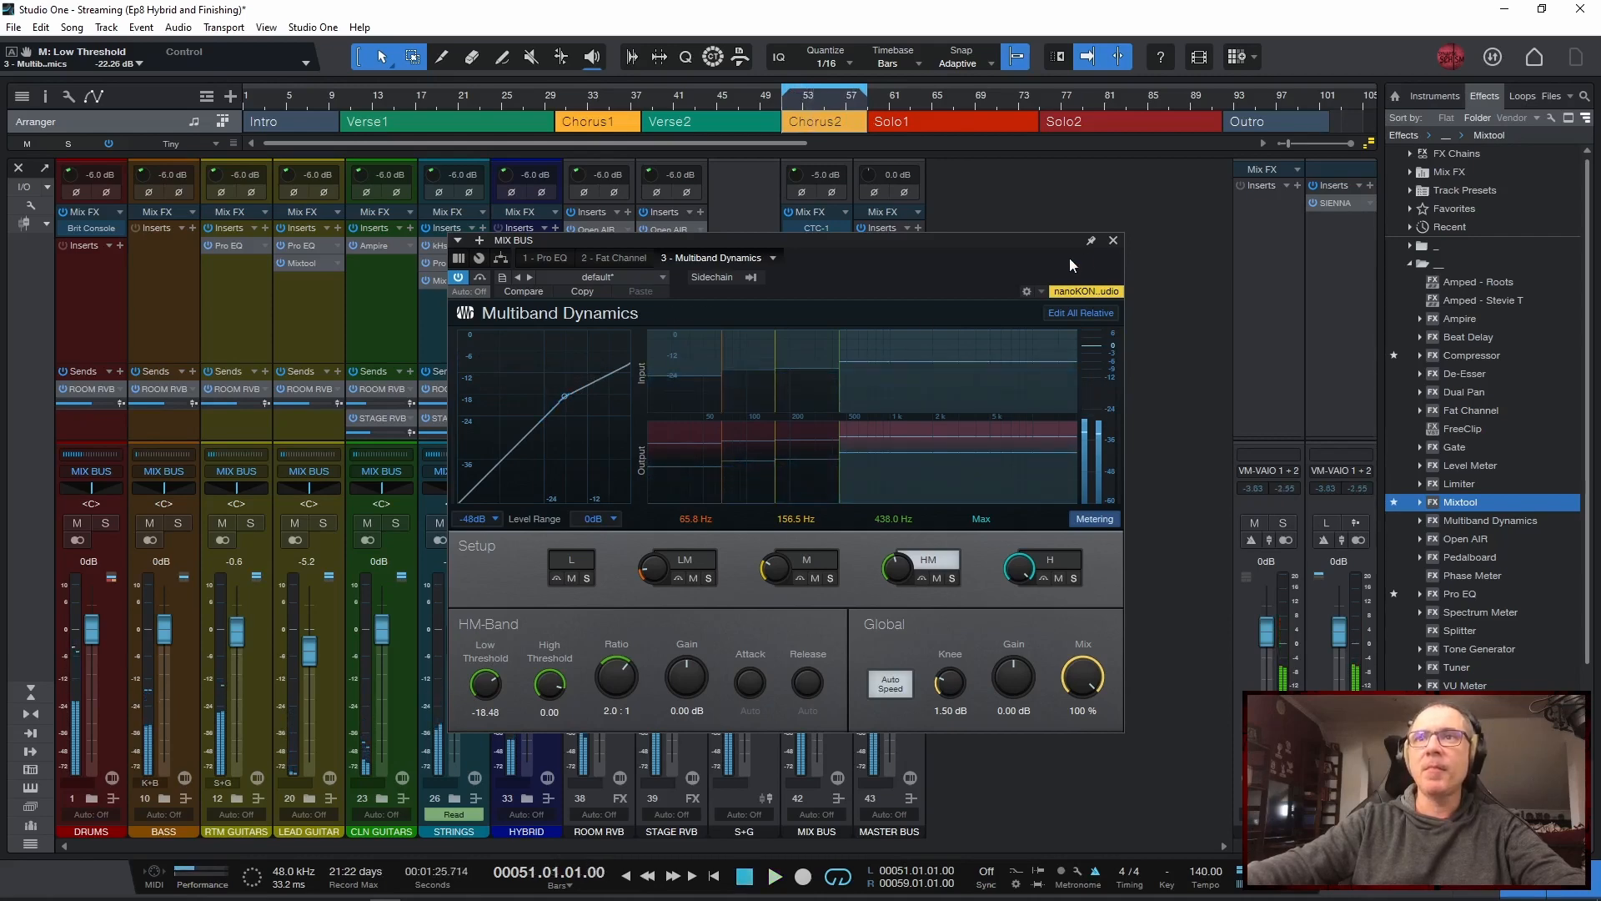
pyautogui.click(1114, 240)
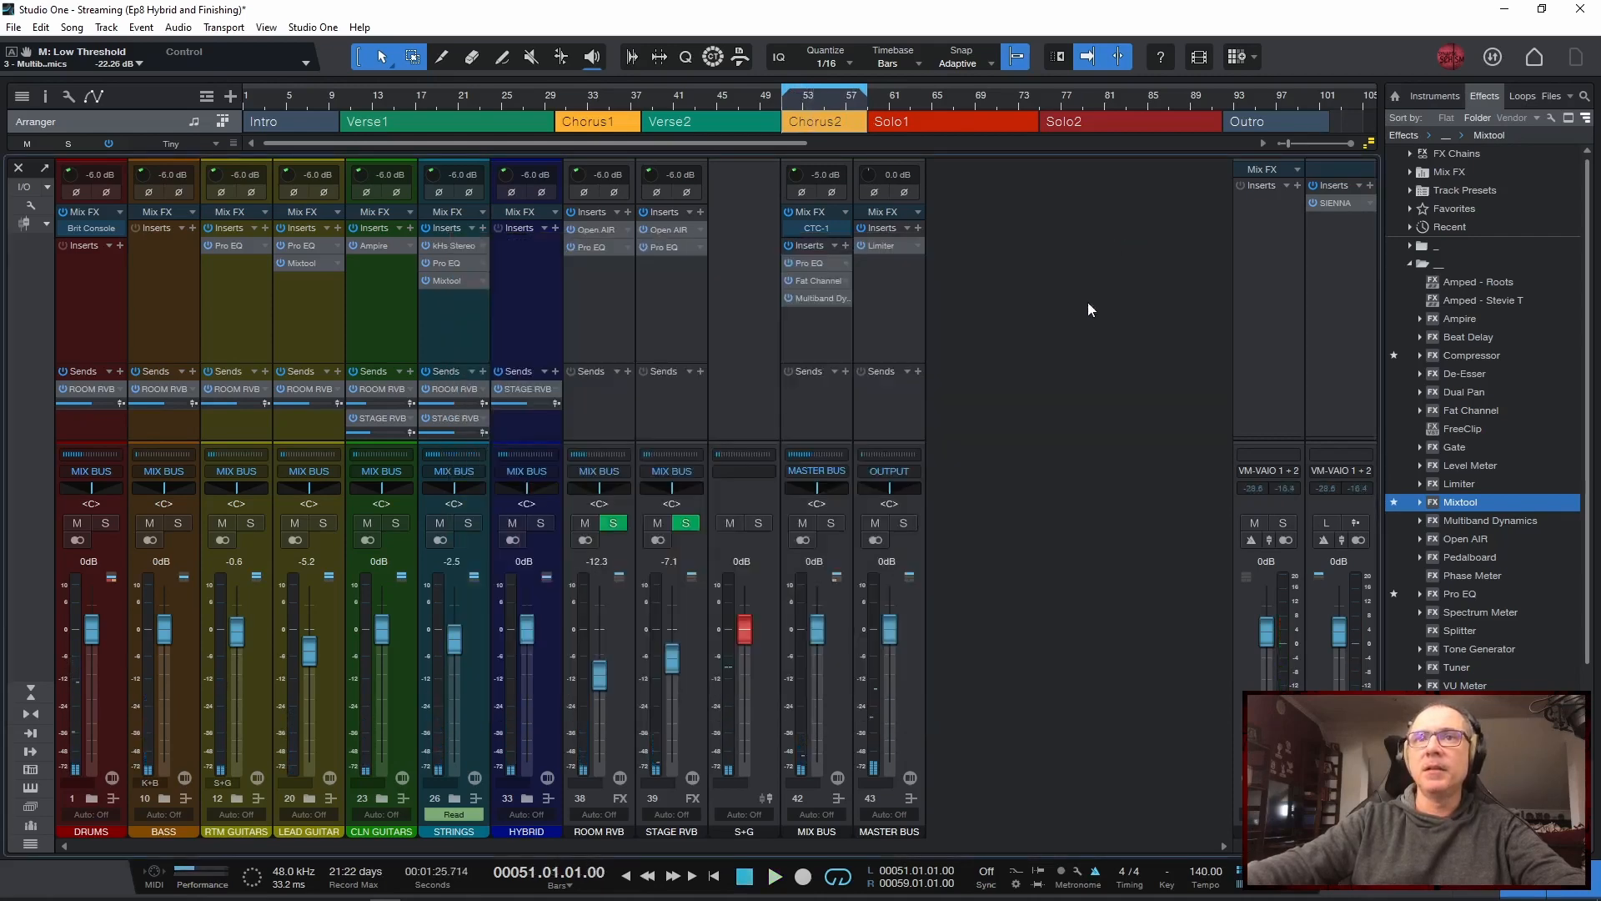